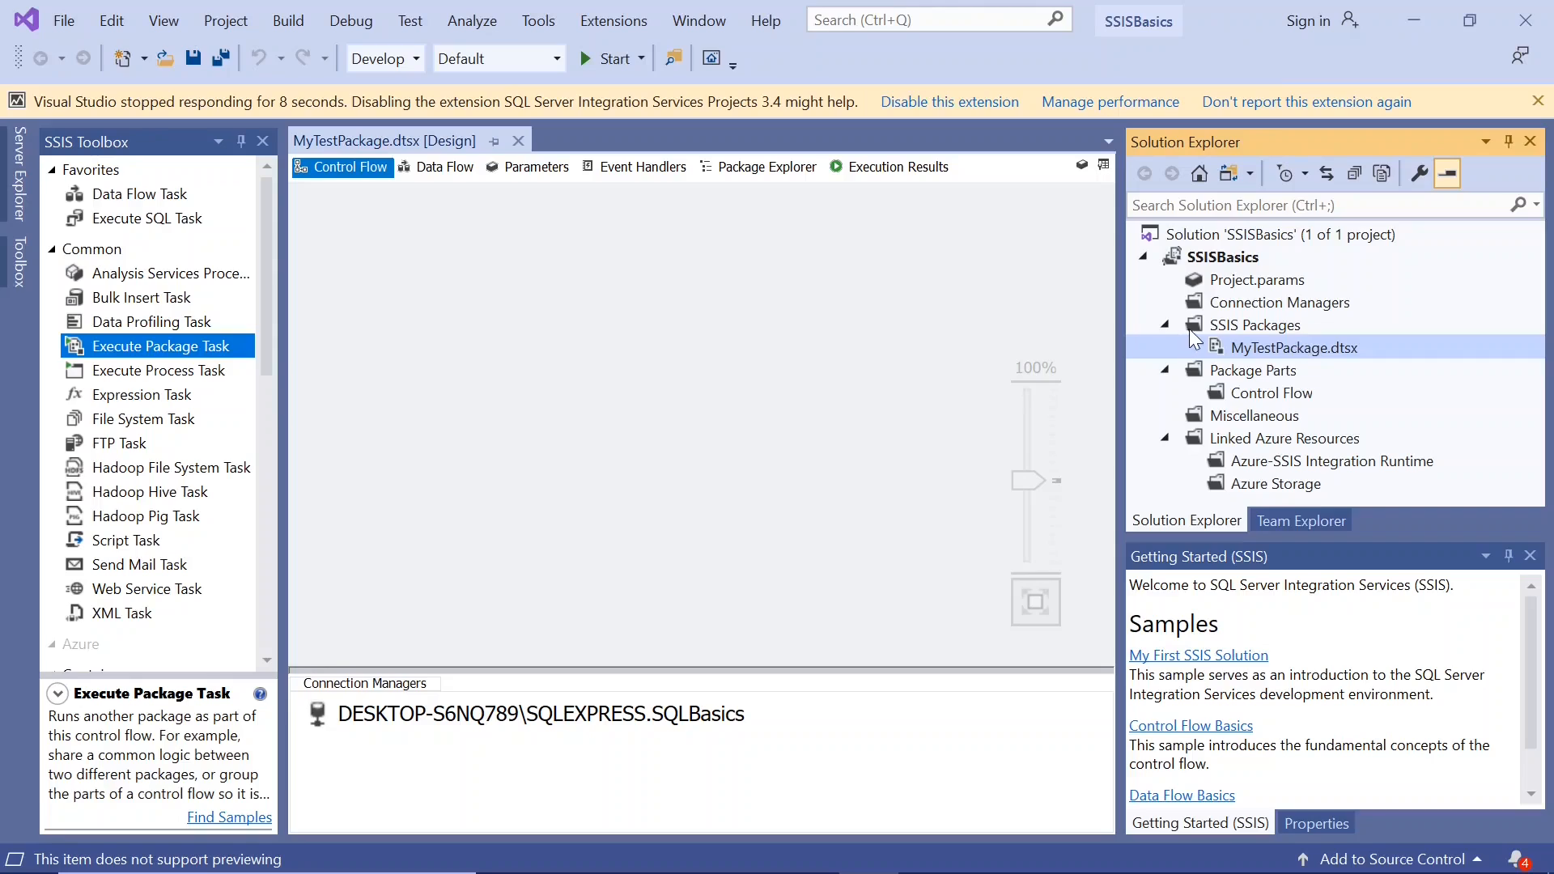
Step: Add a new SSIS package to the SSIS Packages folder of the SSISBasics project
right_click(1193, 325)
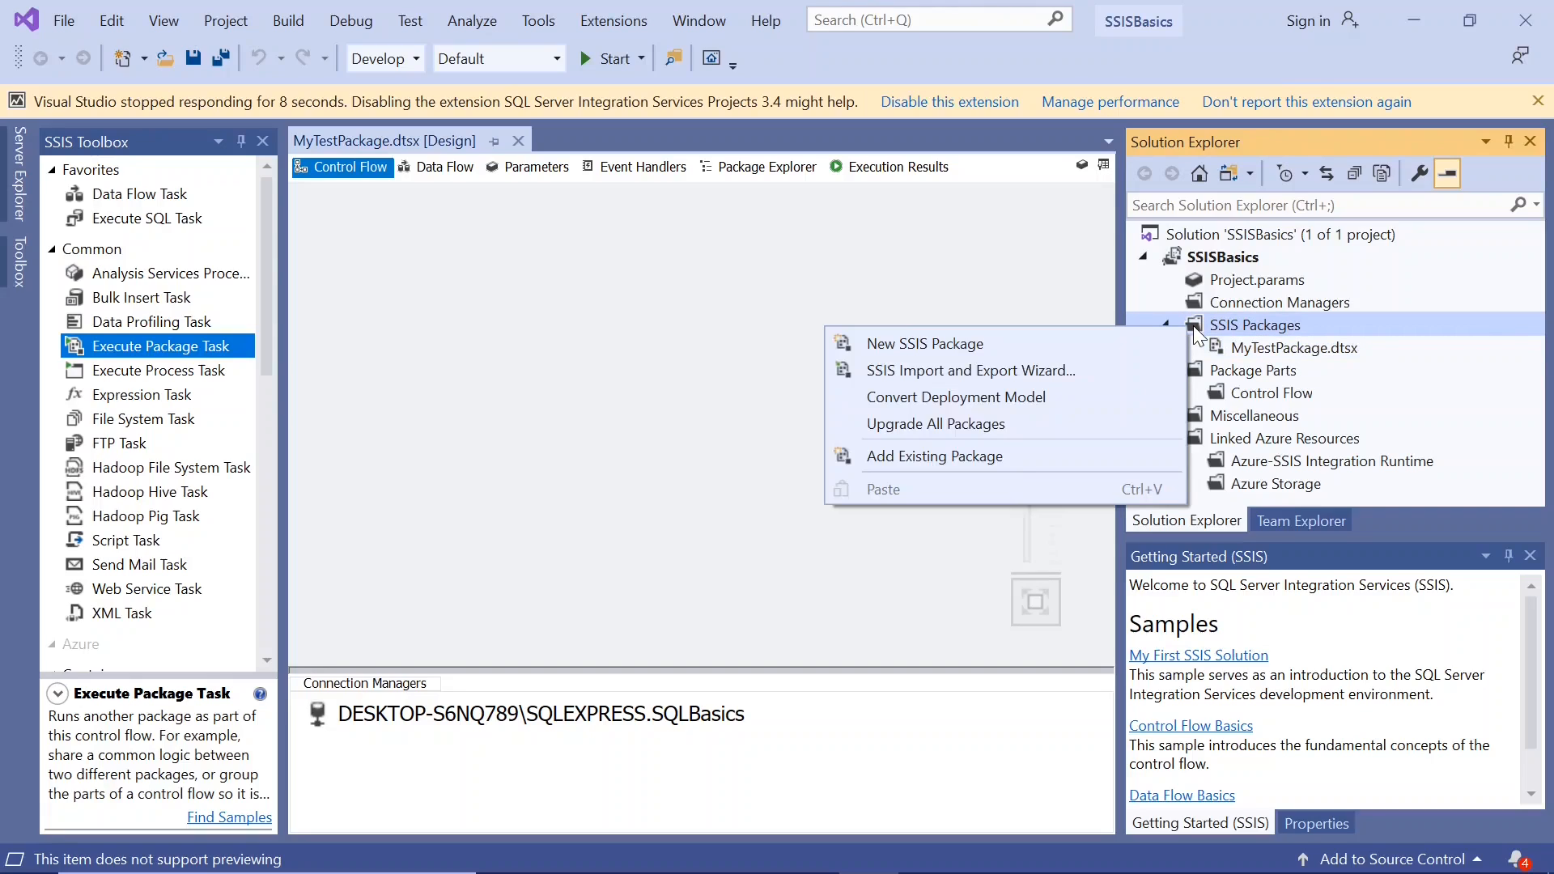
left_click(1056, 343)
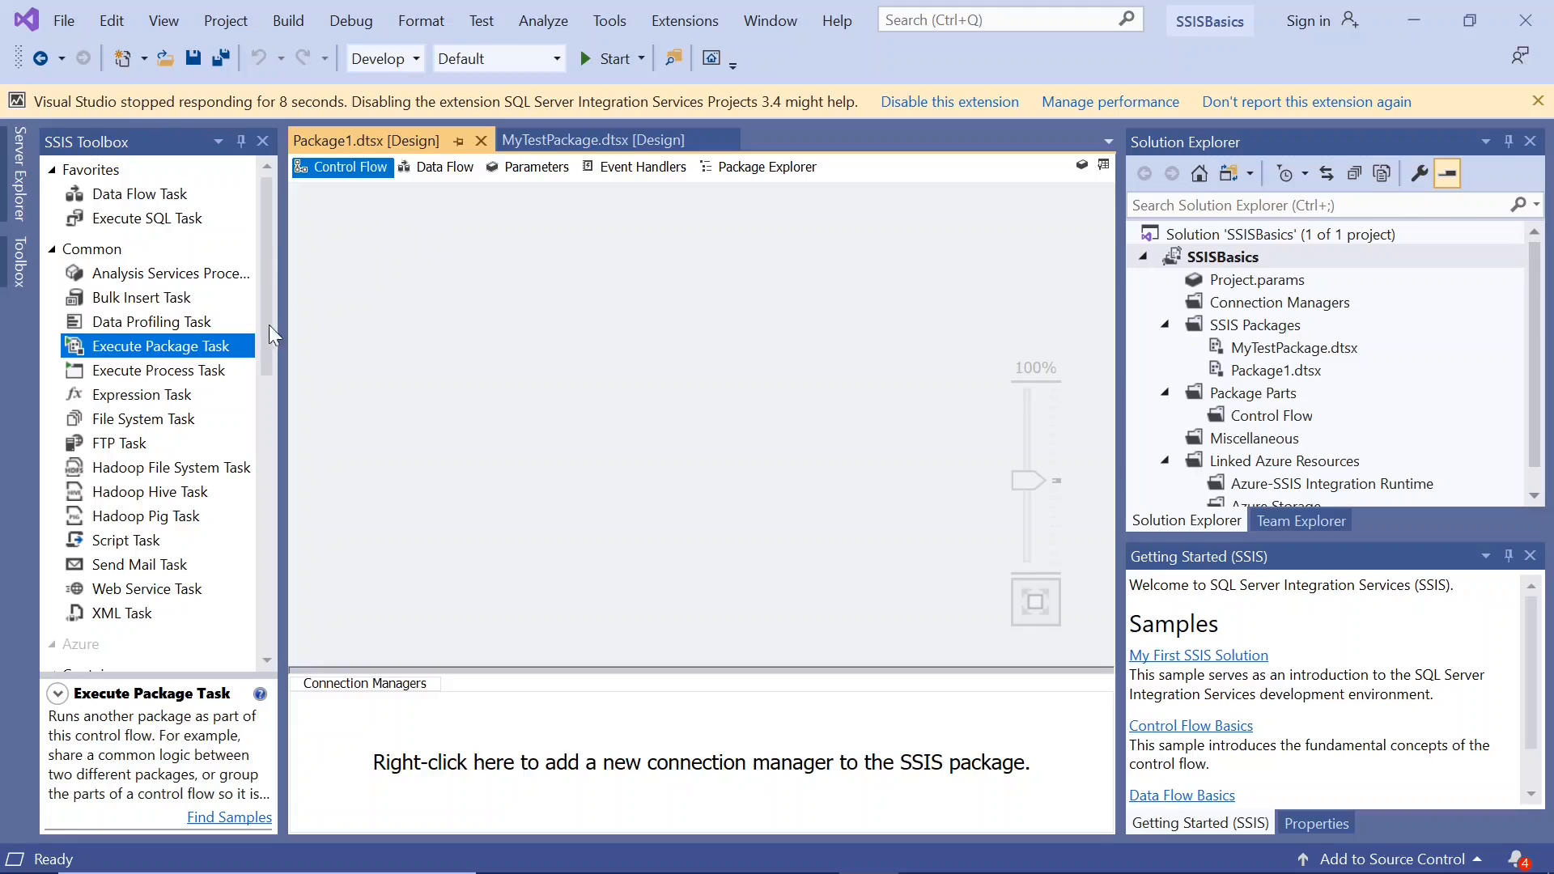
Step: Place a Script Task on the control flow of the new Package1.dtsx
mouse_move(264, 361)
left_mouse_down()
mouse_move(266, 402)
mouse_move(269, 338)
left_mouse_up()
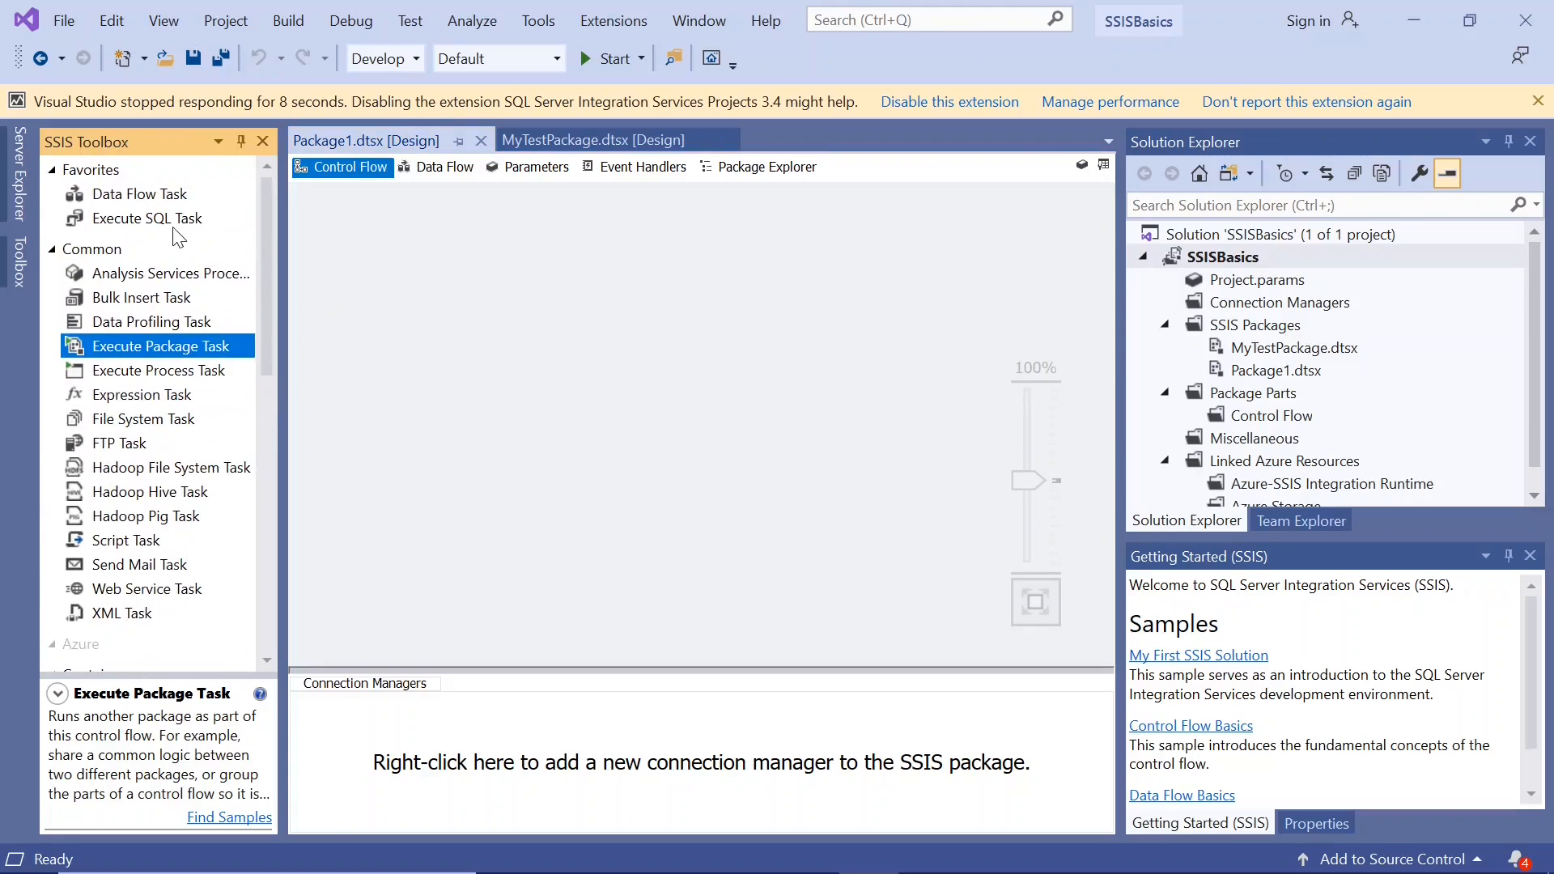
left_click_drag(264, 342, 269, 416)
left_click(140, 347)
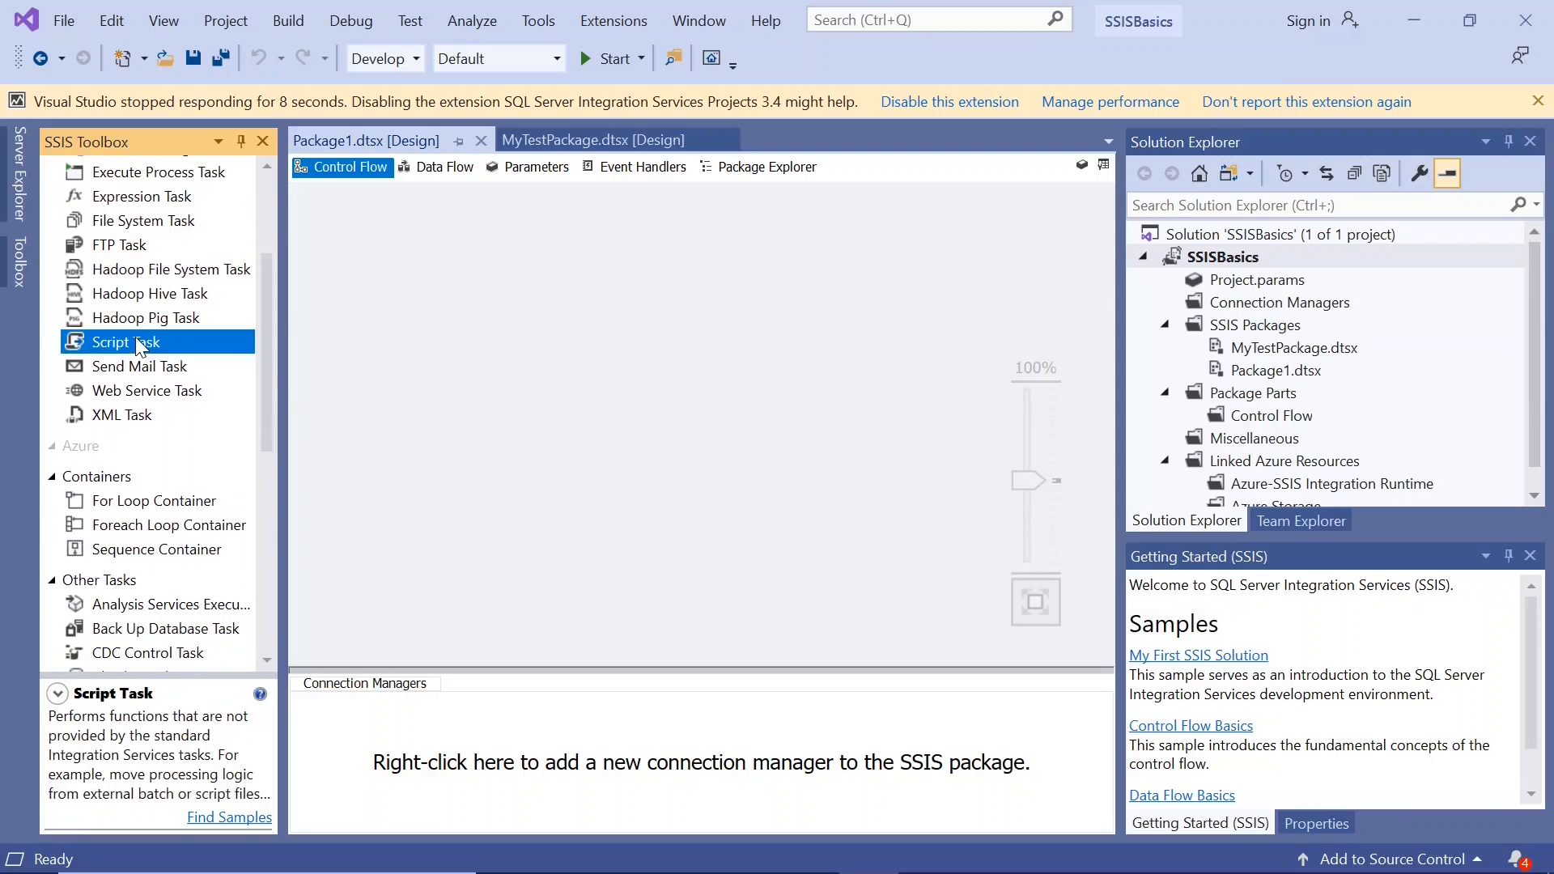
left_click_drag(140, 346, 397, 267)
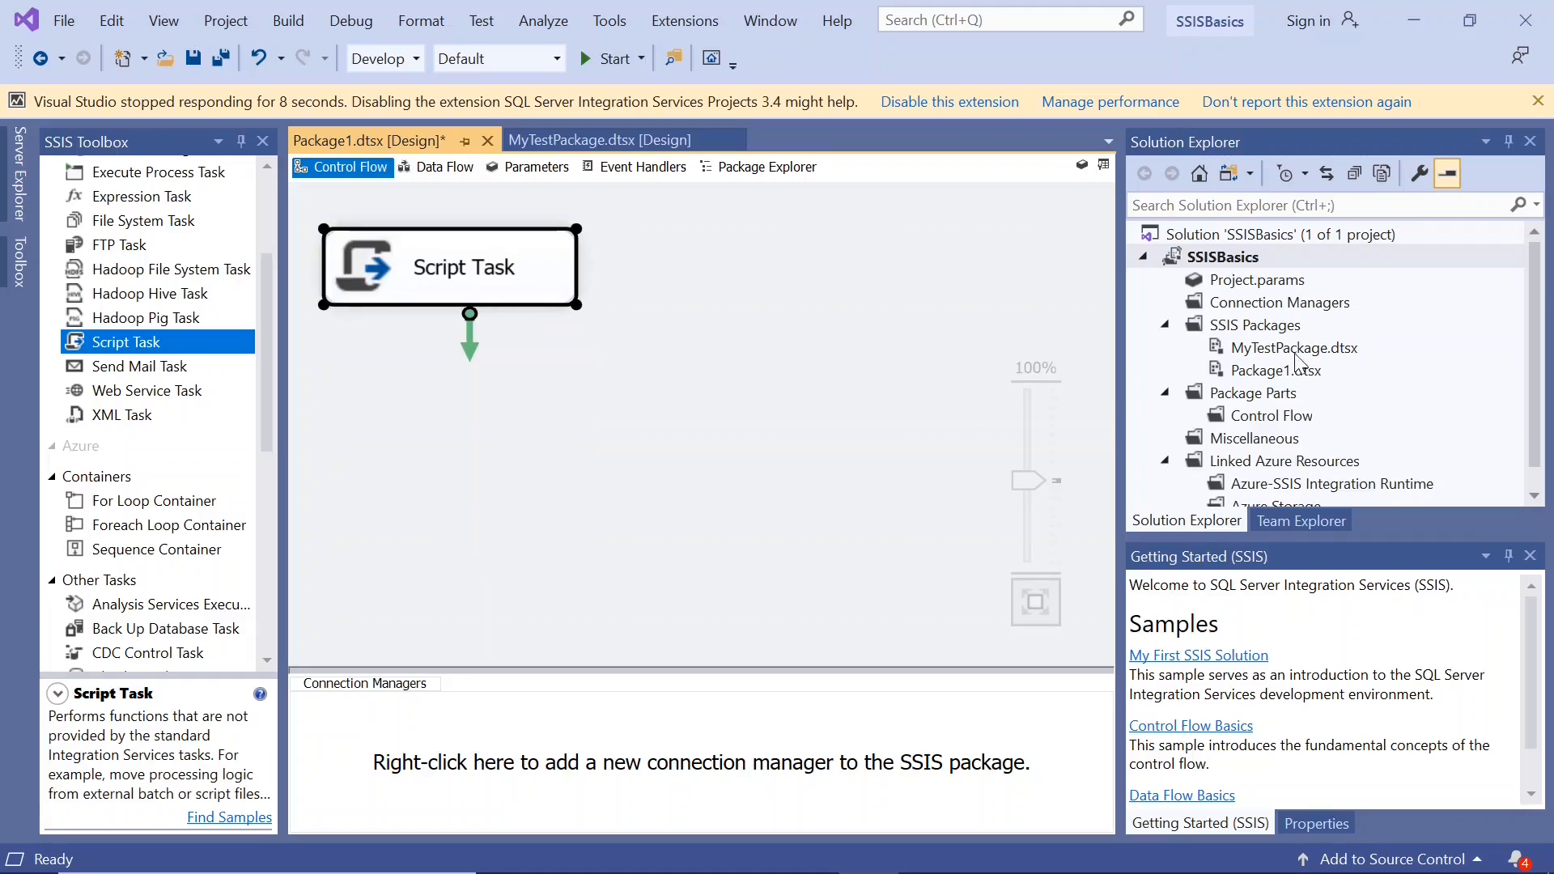
Step: Rename Package1.dtsx to mynewpackage.dtsx and accept reloading the file without its unsaved changes
left_click(1214, 371)
right_click(1212, 371)
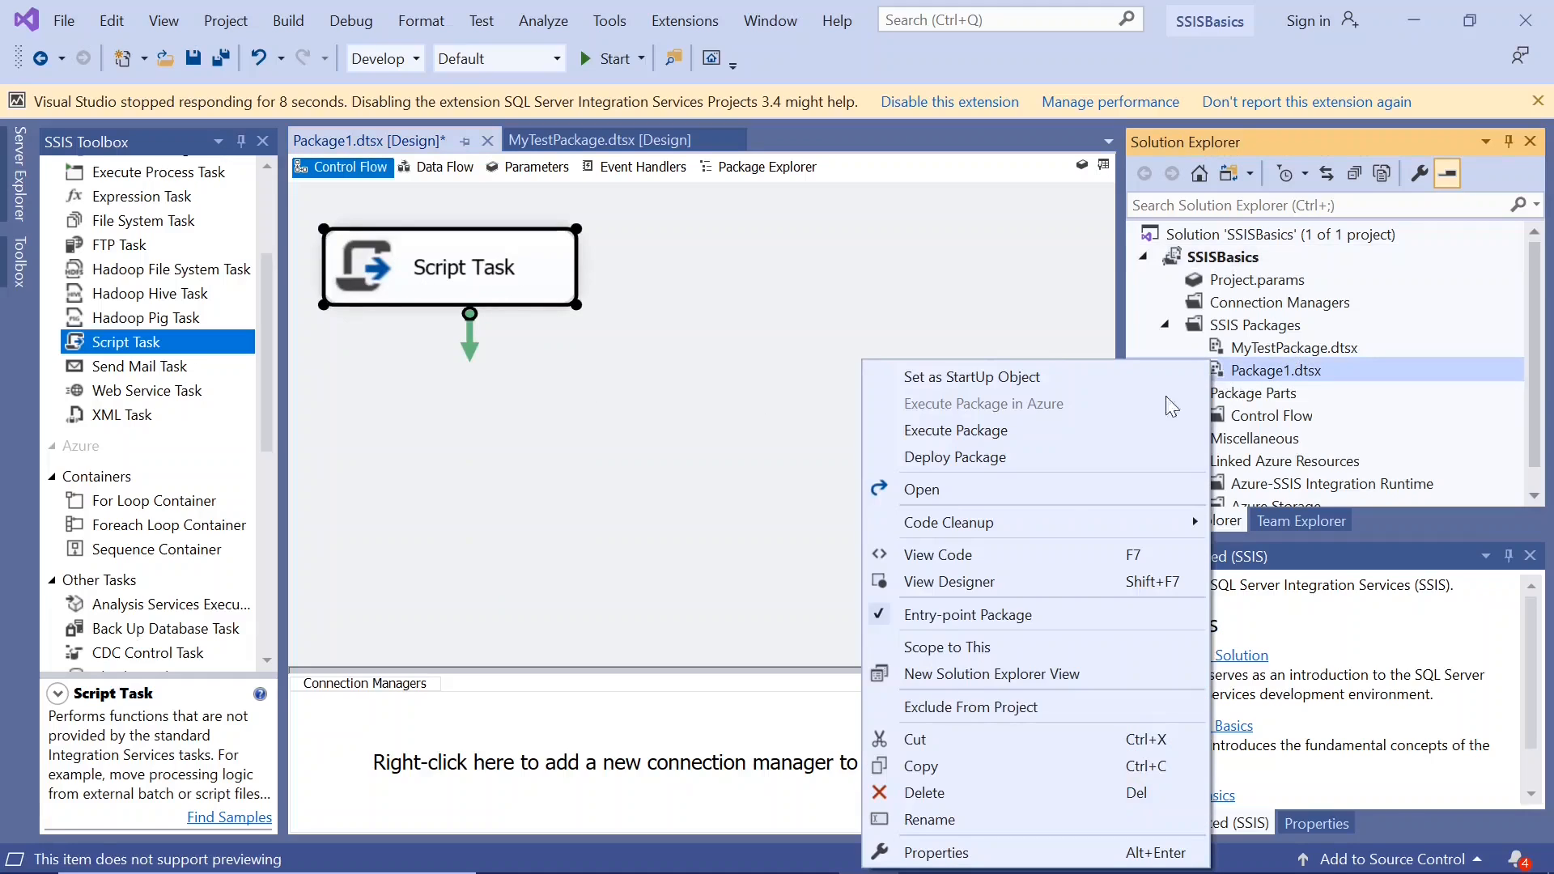
left_click(945, 819)
type("mynewpackage.dtsx")
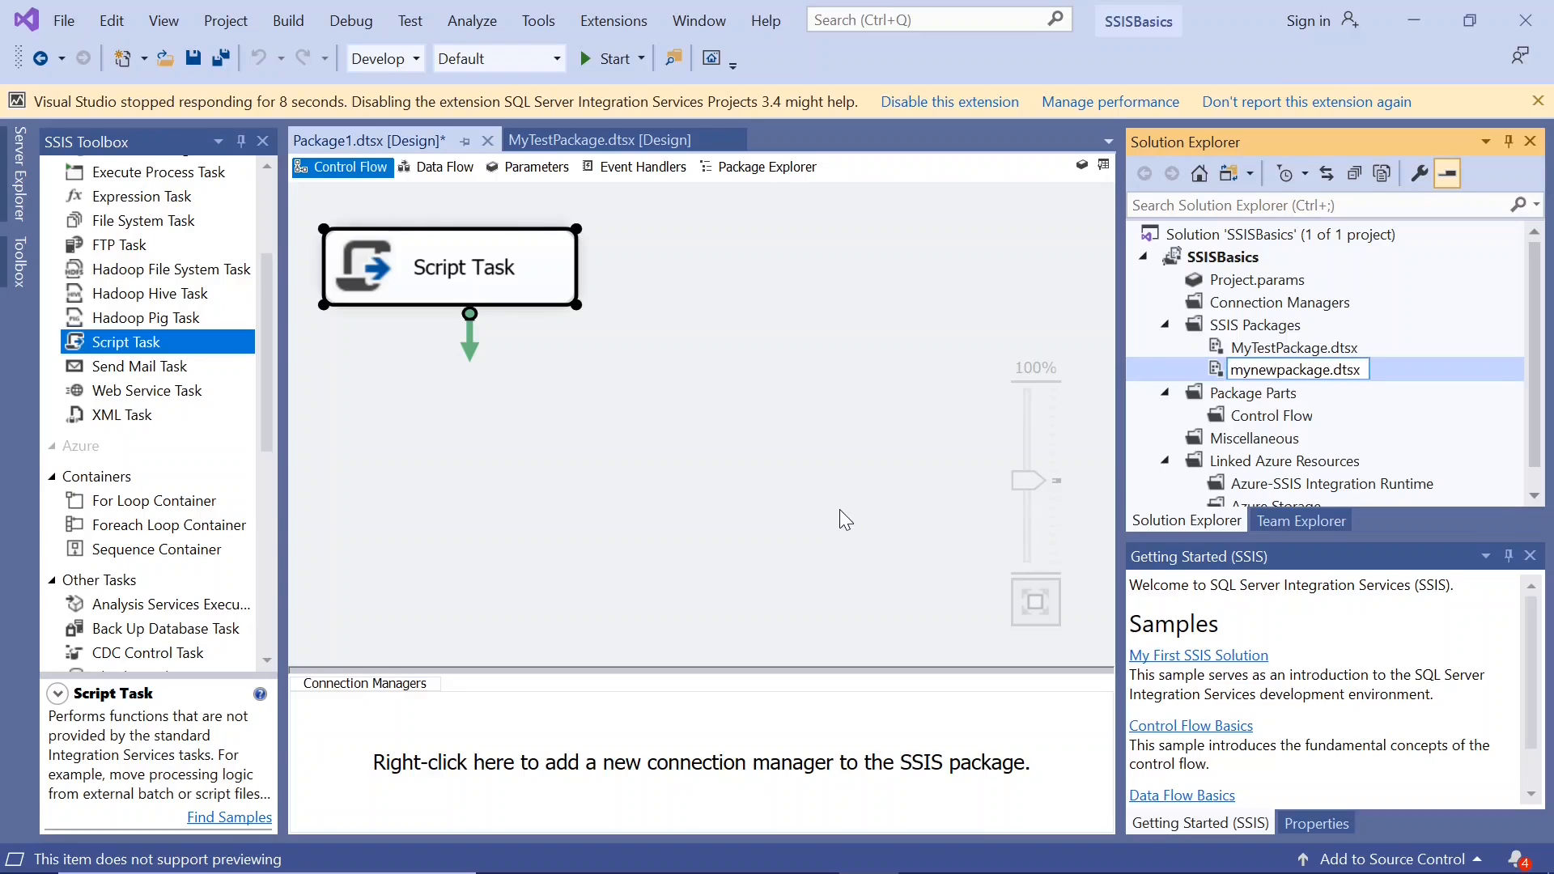
left_click(1340, 439)
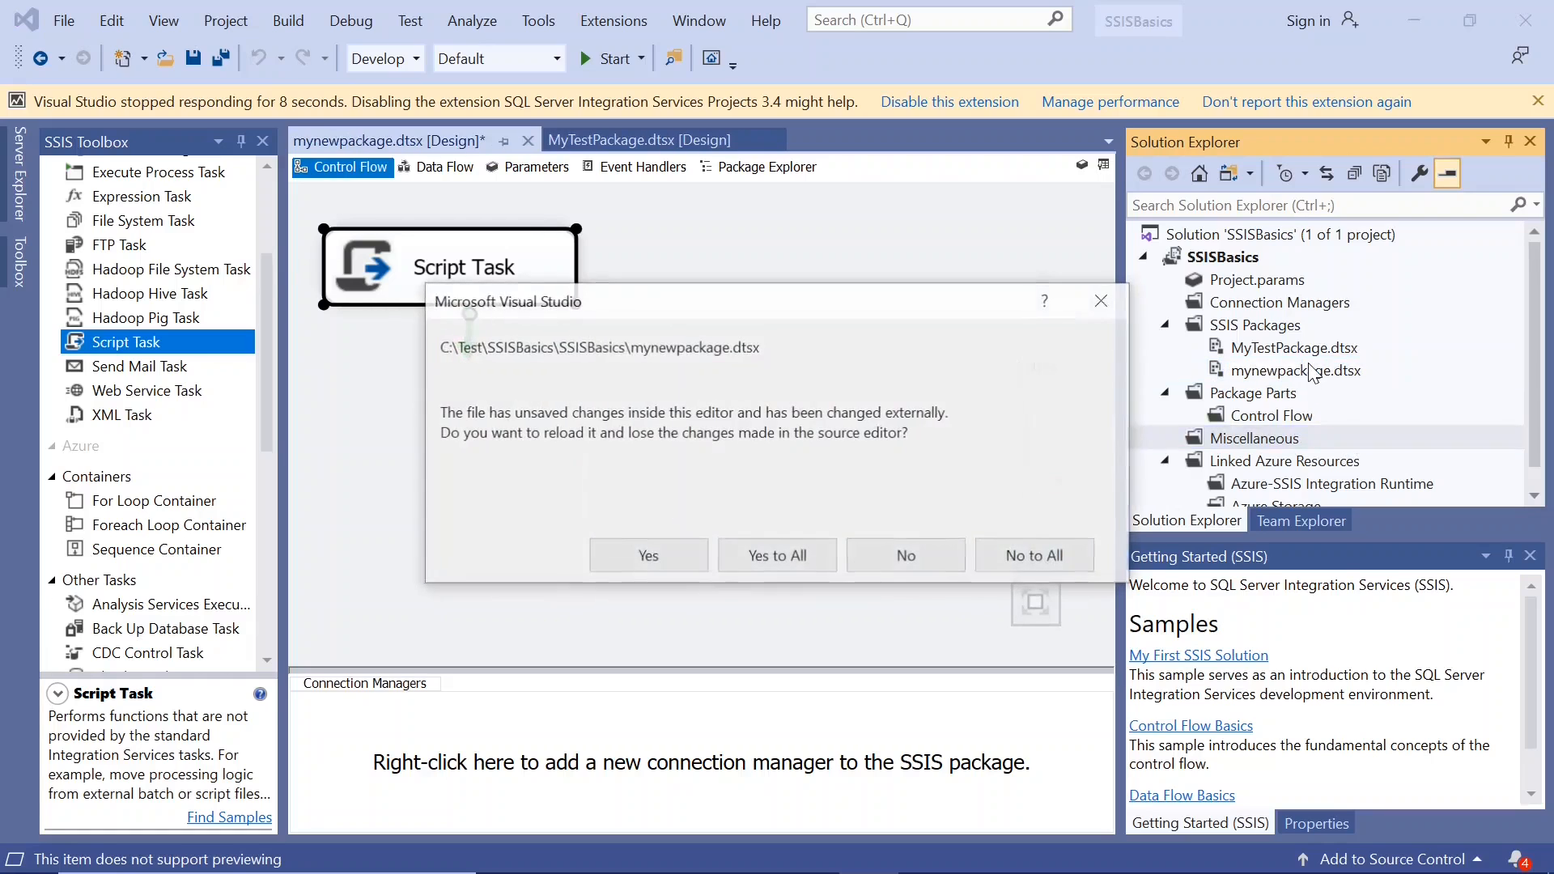
left_click(811, 557)
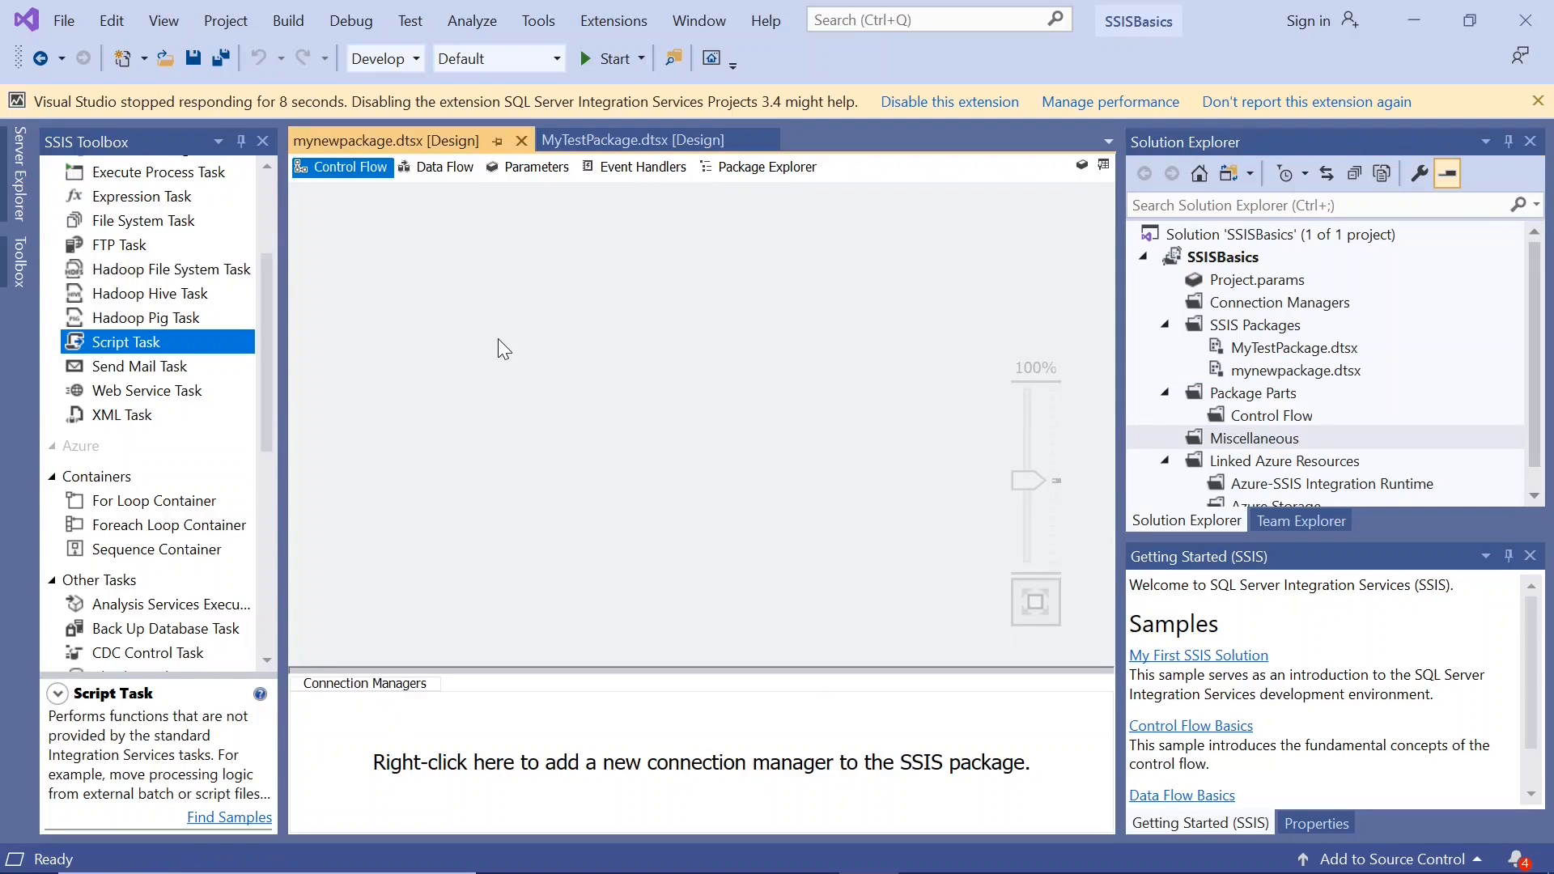
left_click(520, 141)
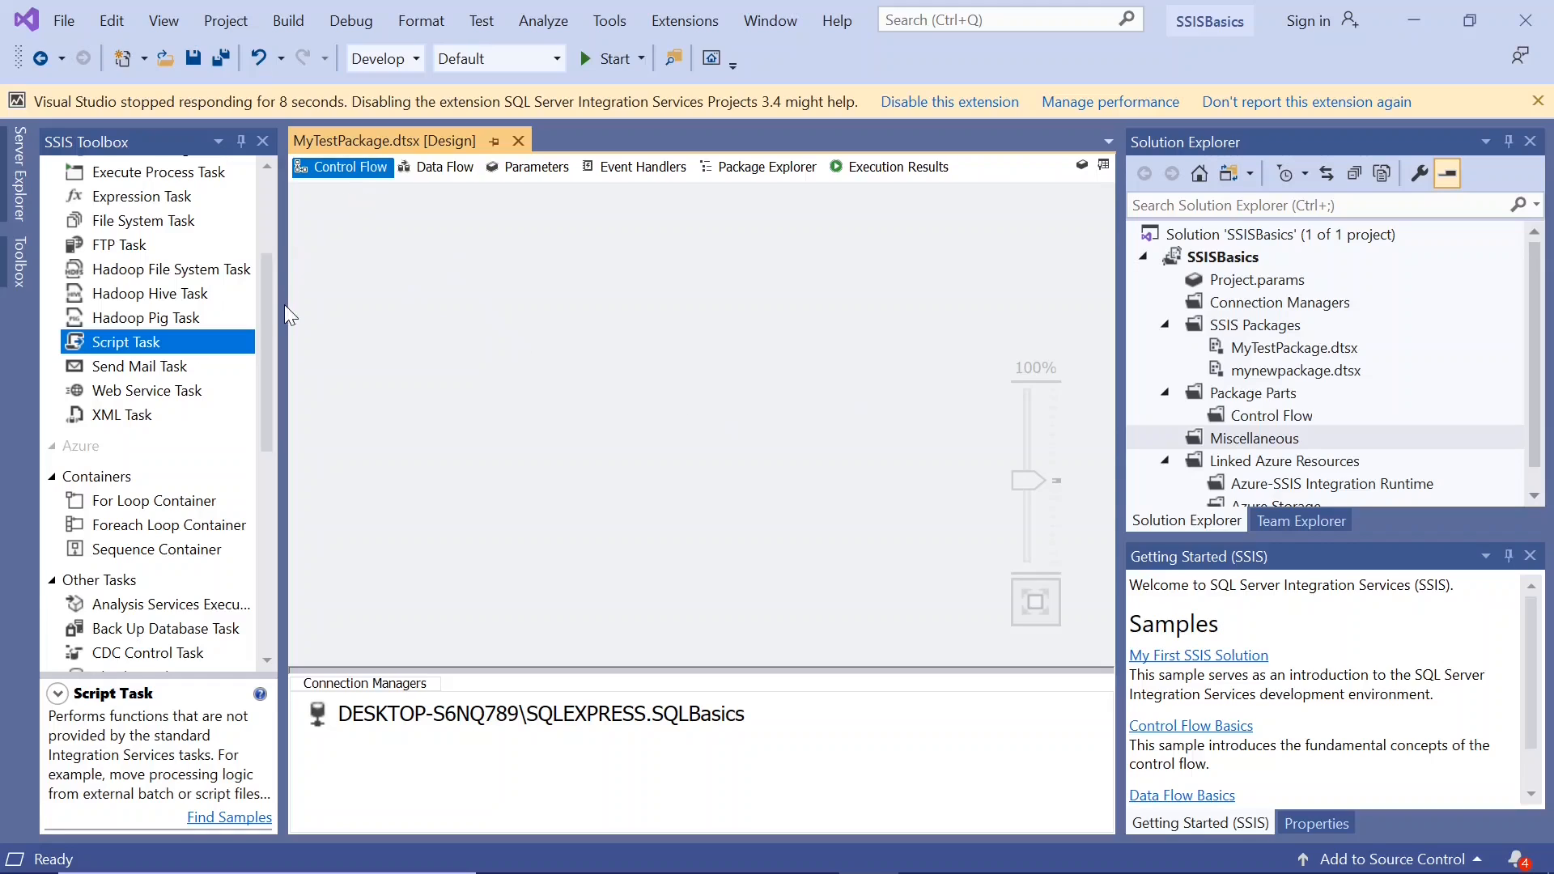
left_click(132, 344)
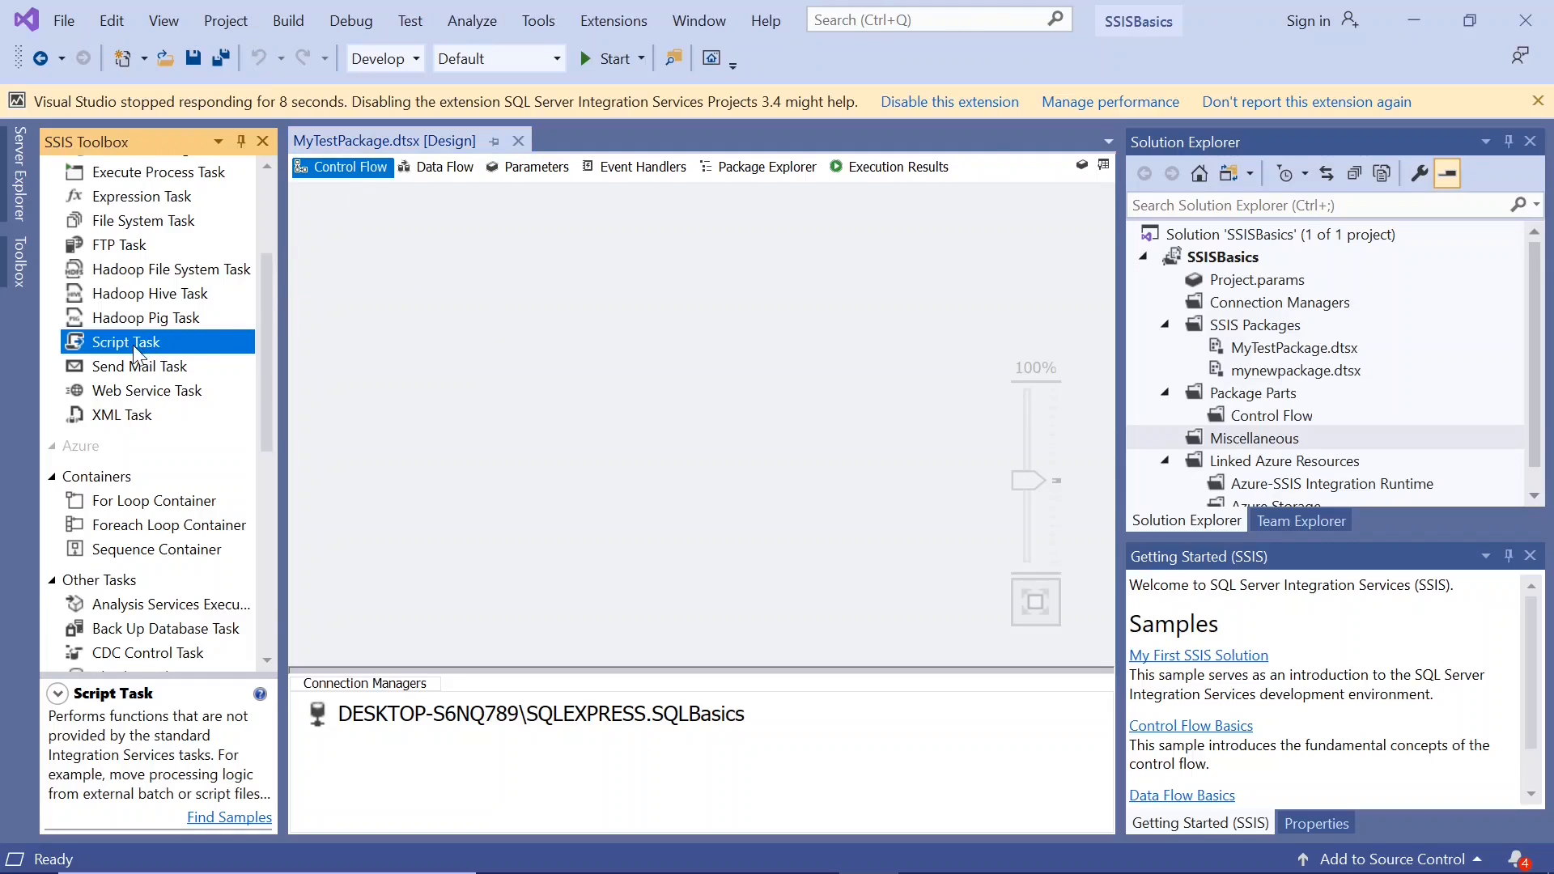
left_click(474, 263)
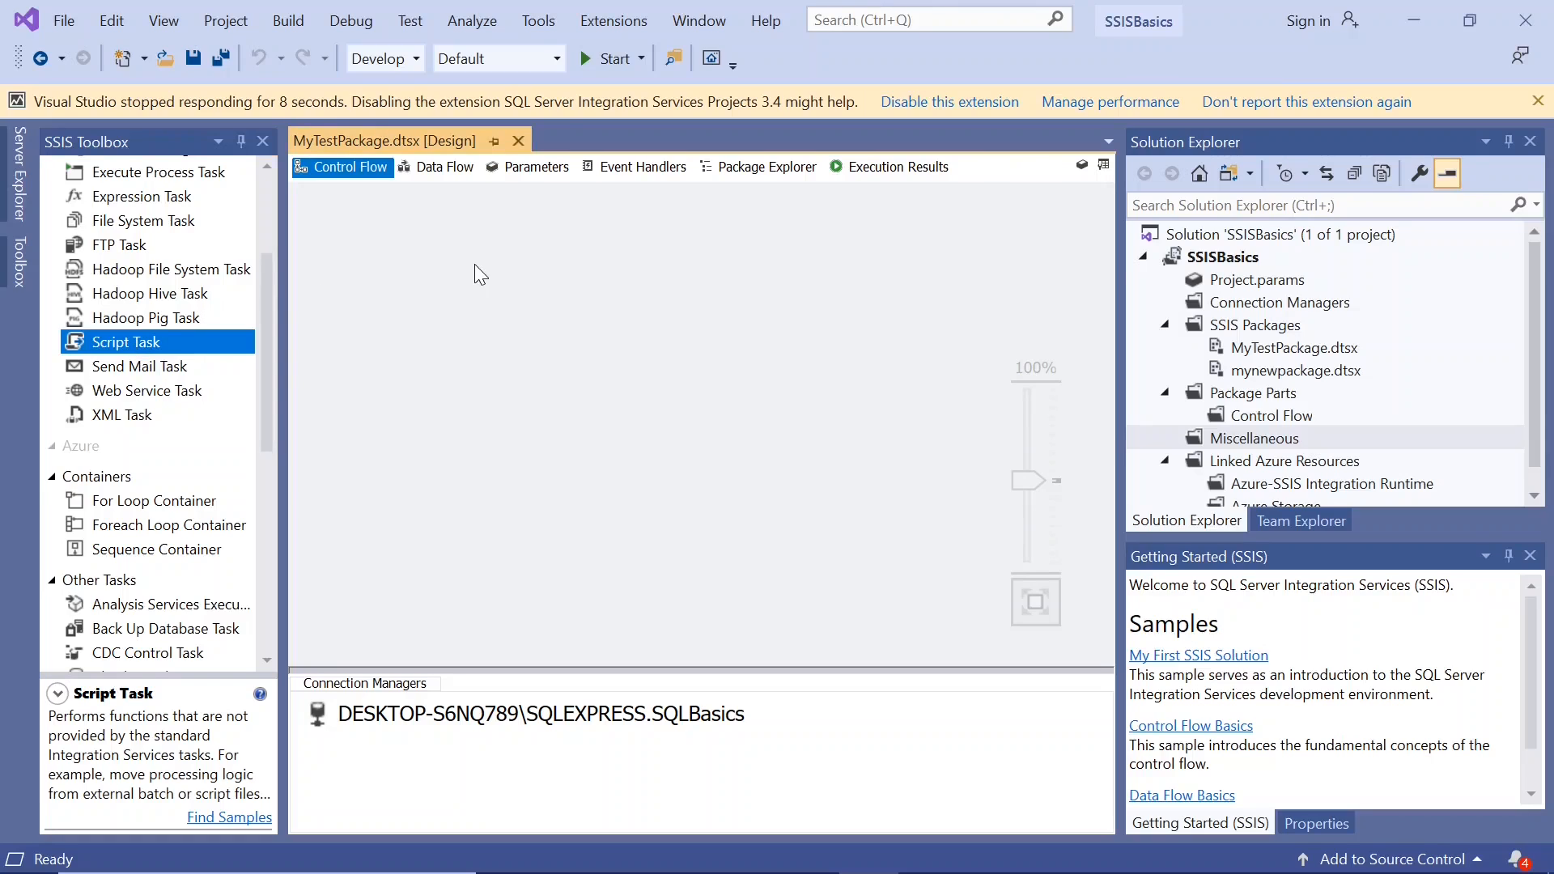
Step: Open mynewpackage.dtsx in the designer and place a Script Task on its control flow
double_click(1294, 374)
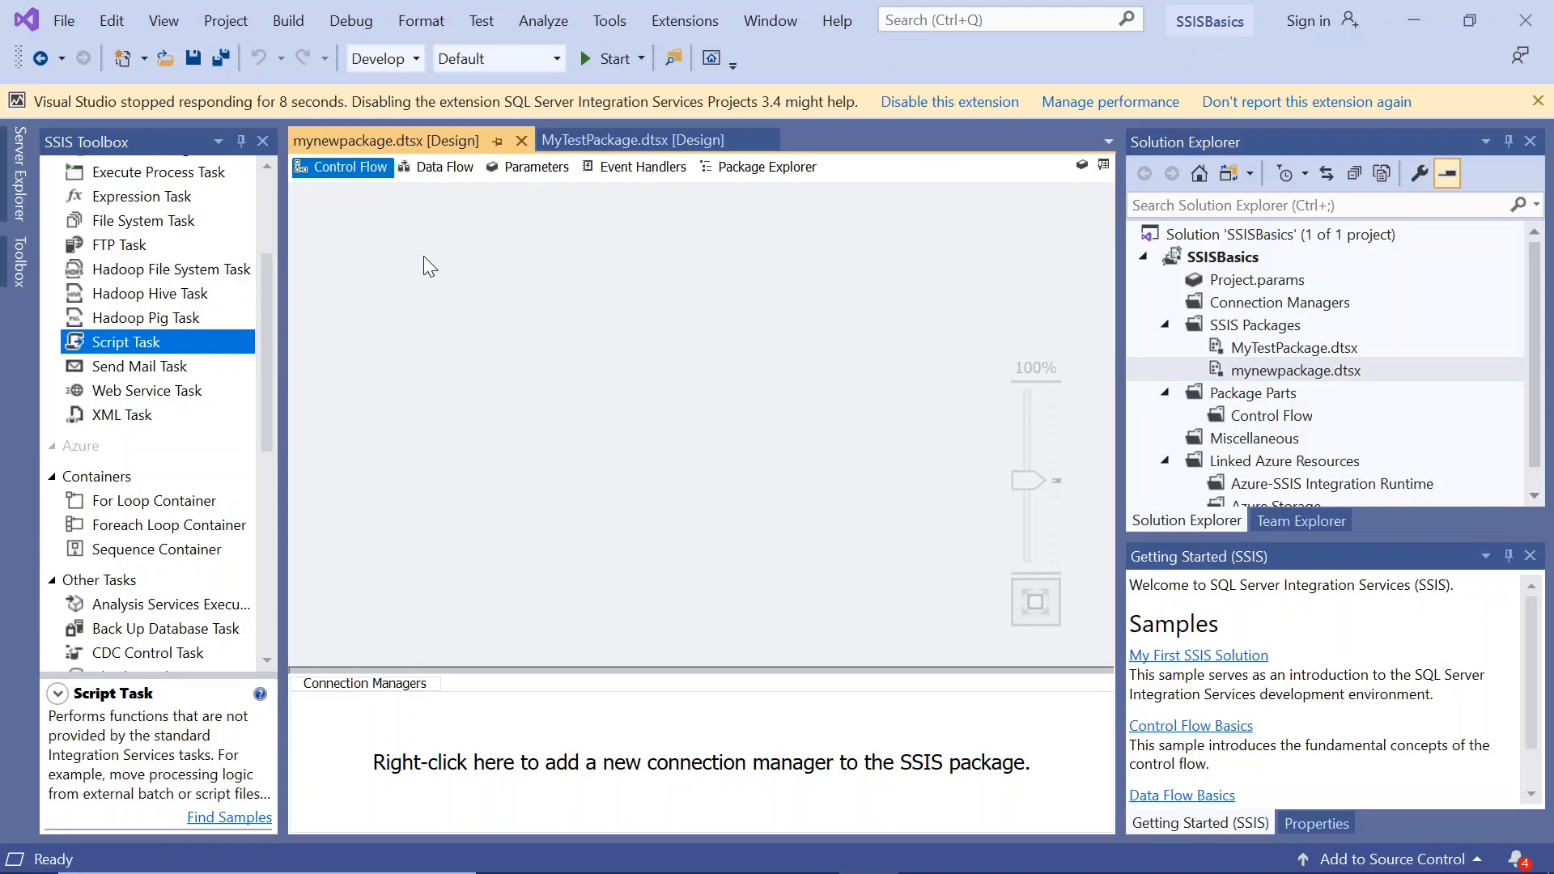
left_click_drag(148, 342, 376, 305)
left_click_drag(472, 336, 418, 274)
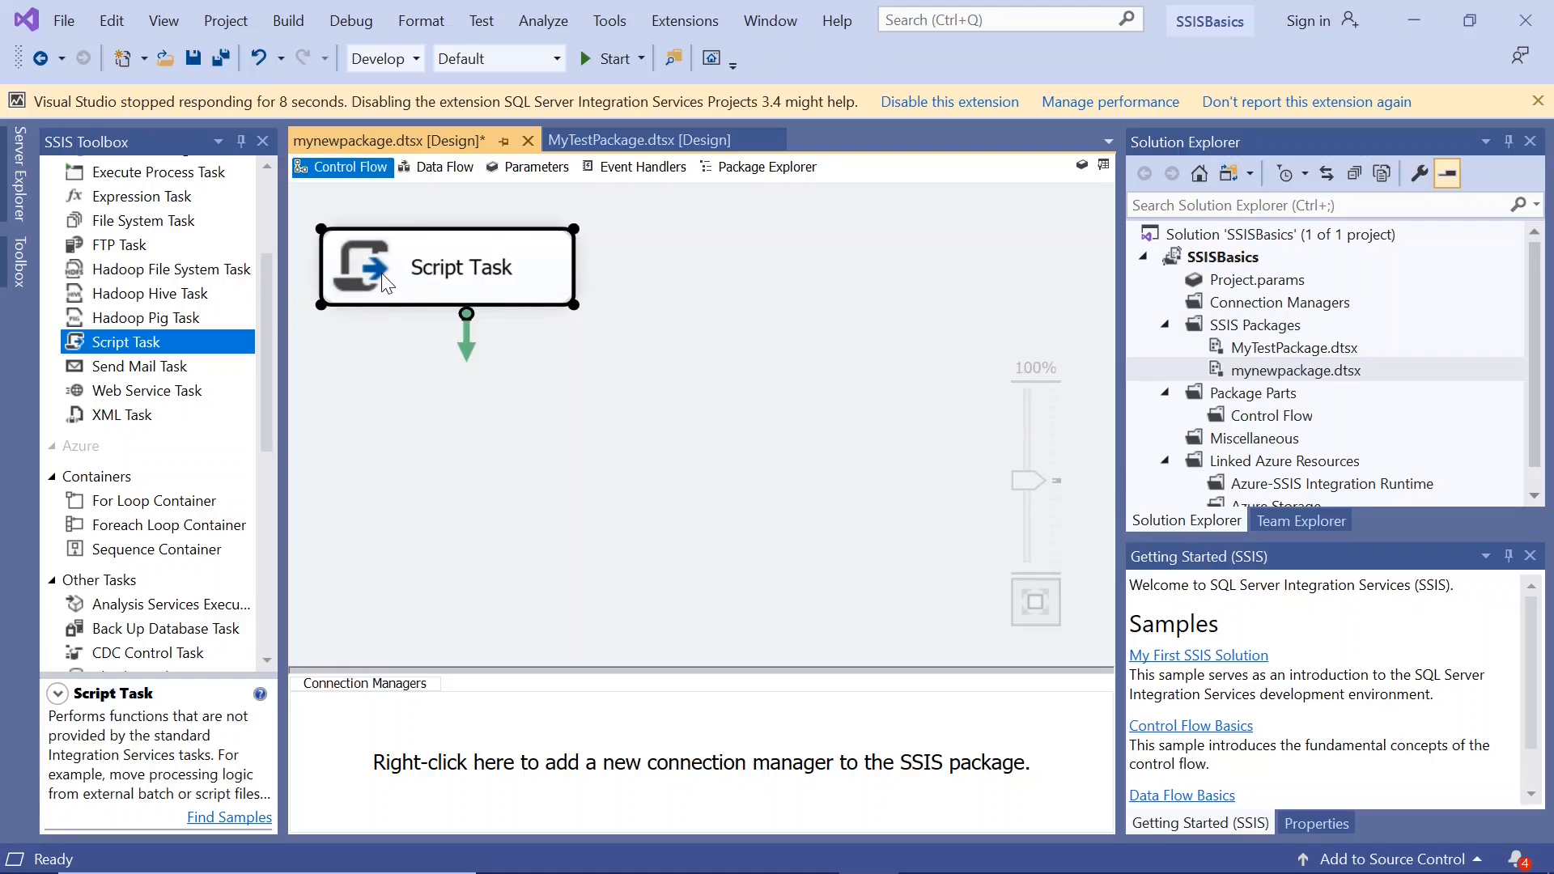
Step: Set the Script Task's ScriptLanguage to Microsoft Visual Basic 2019
double_click(384, 283)
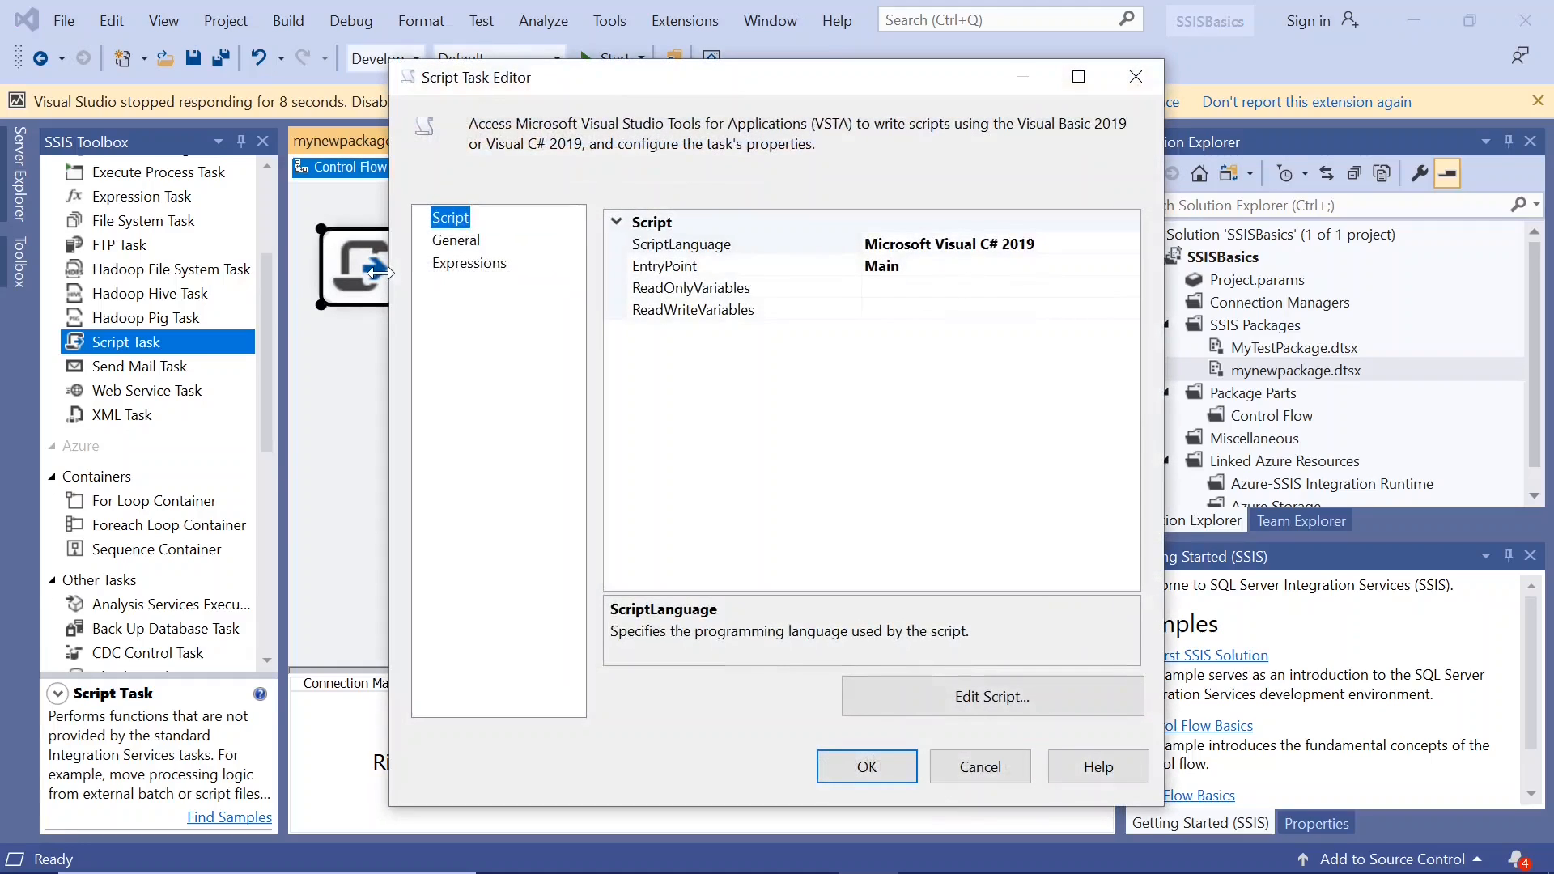
left_click(1029, 244)
left_click(1129, 243)
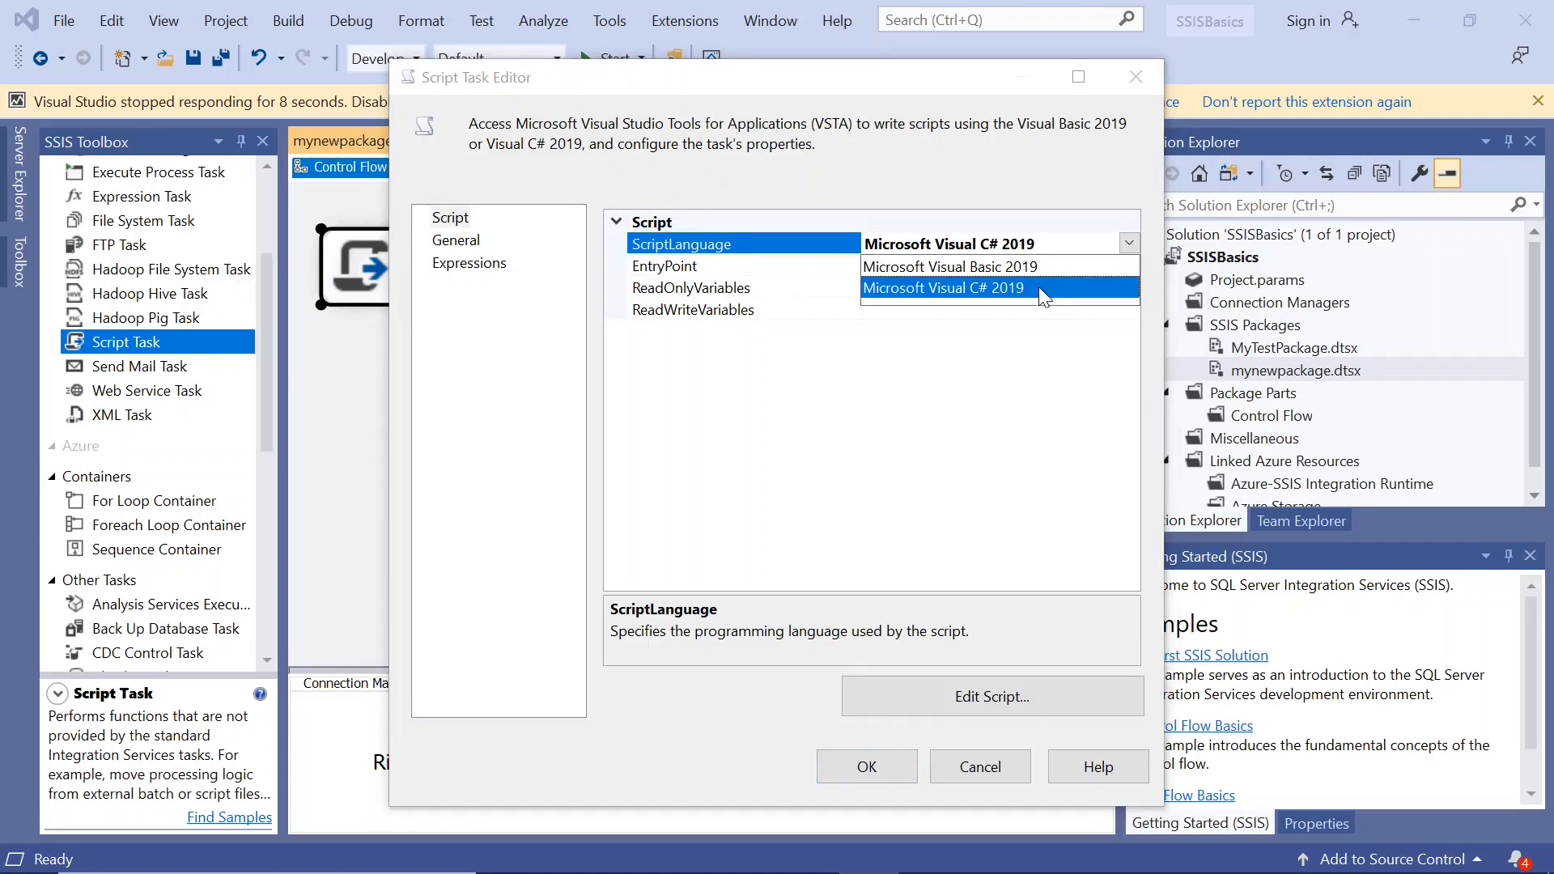
left_click(1039, 266)
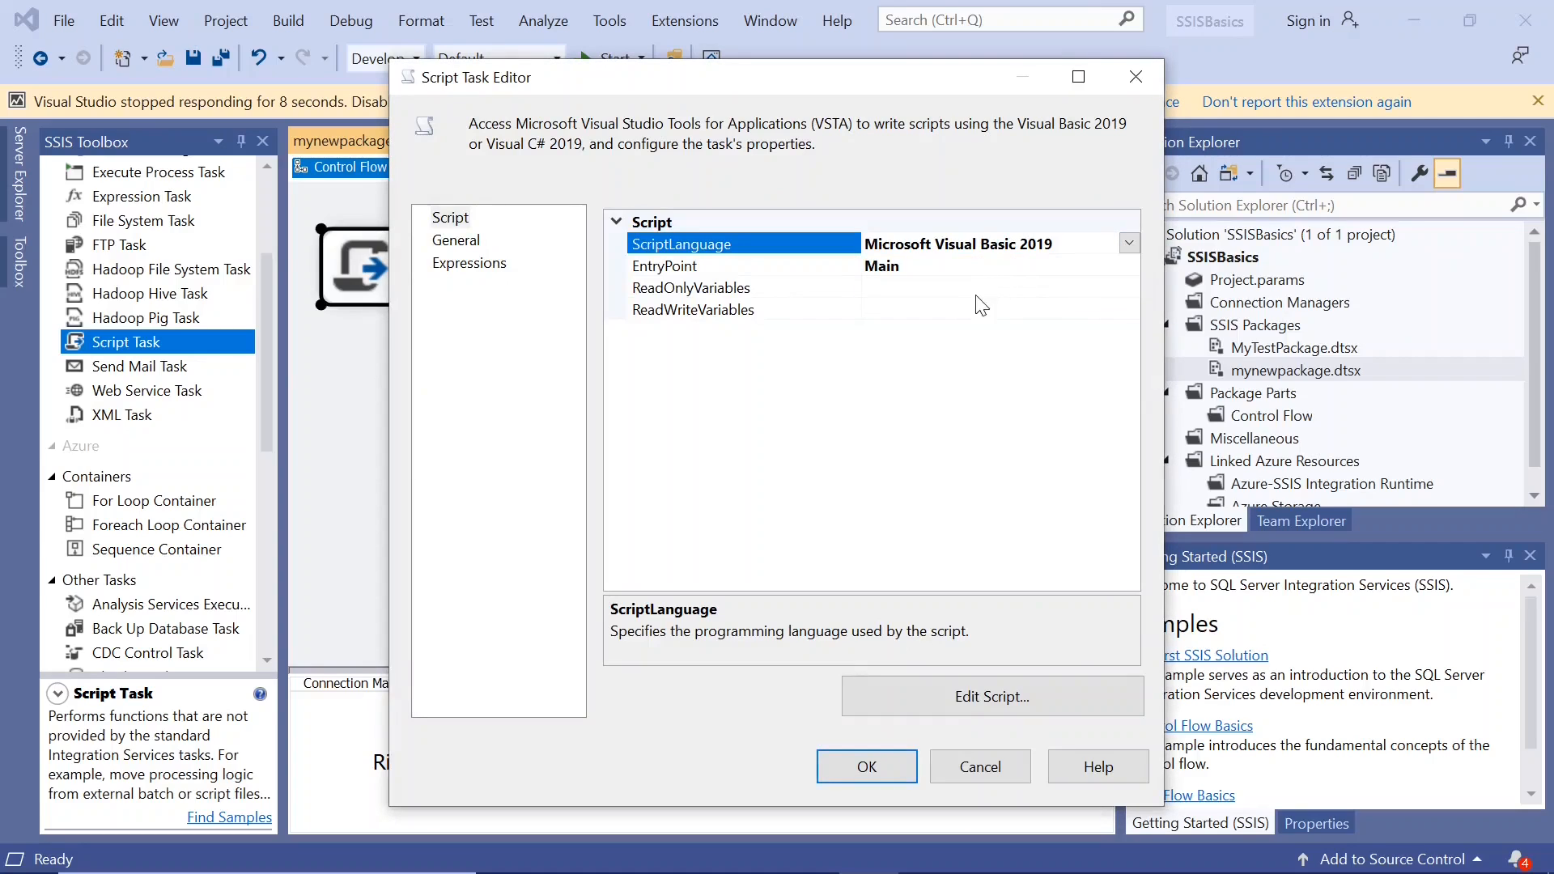
Step: Edit the task's script, replacing the placeholder comments in Main() with MsgBox("we are in new package")
left_click(1002, 697)
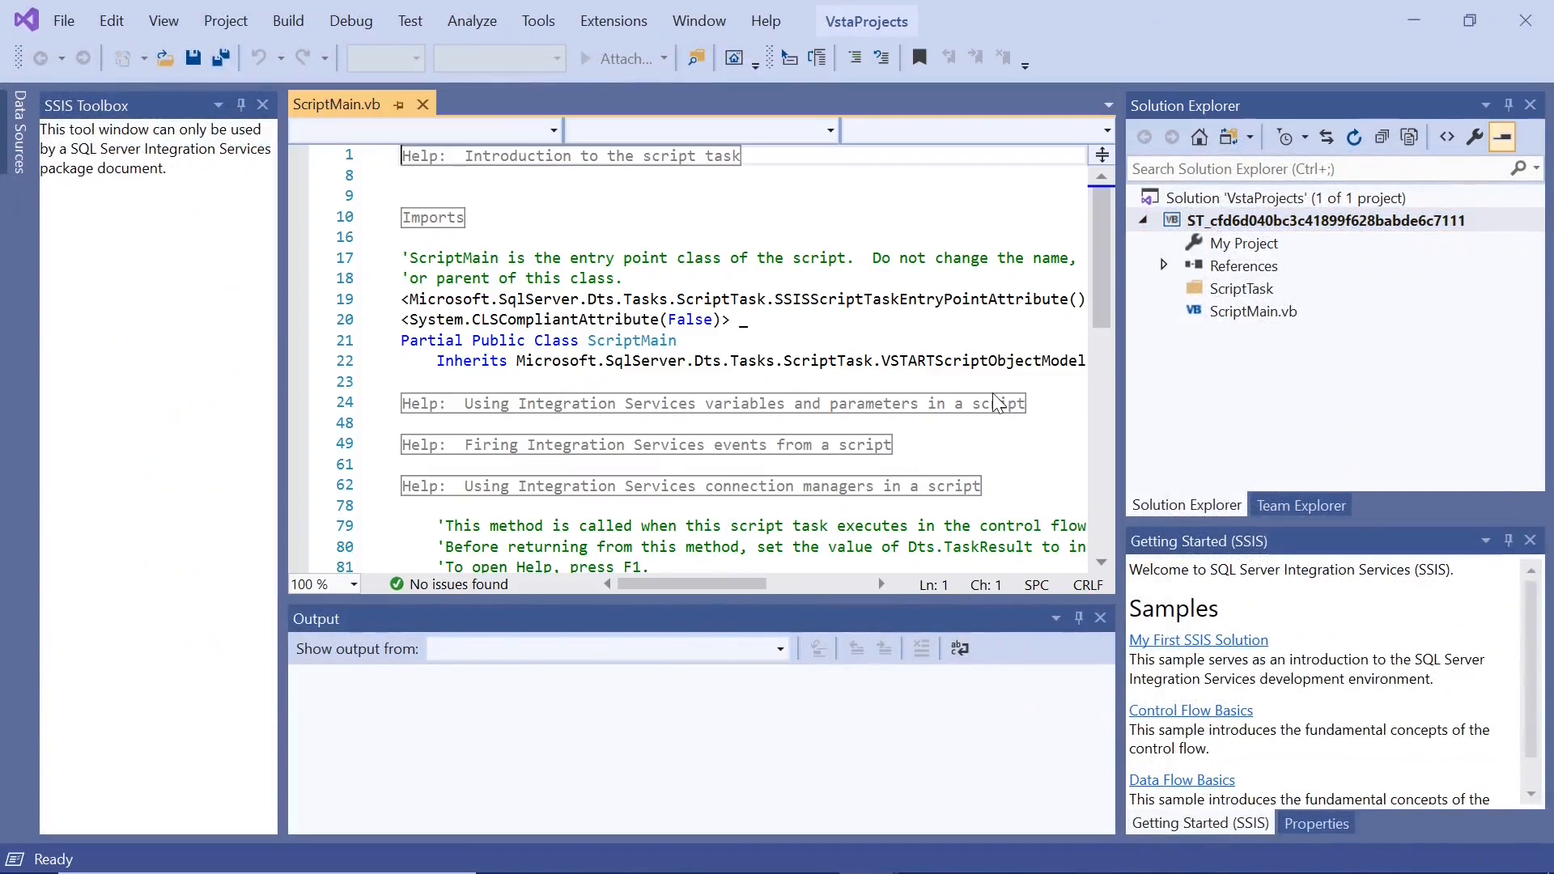
left_click_drag(1098, 304, 1122, 405)
left_click_drag(472, 355, 481, 396)
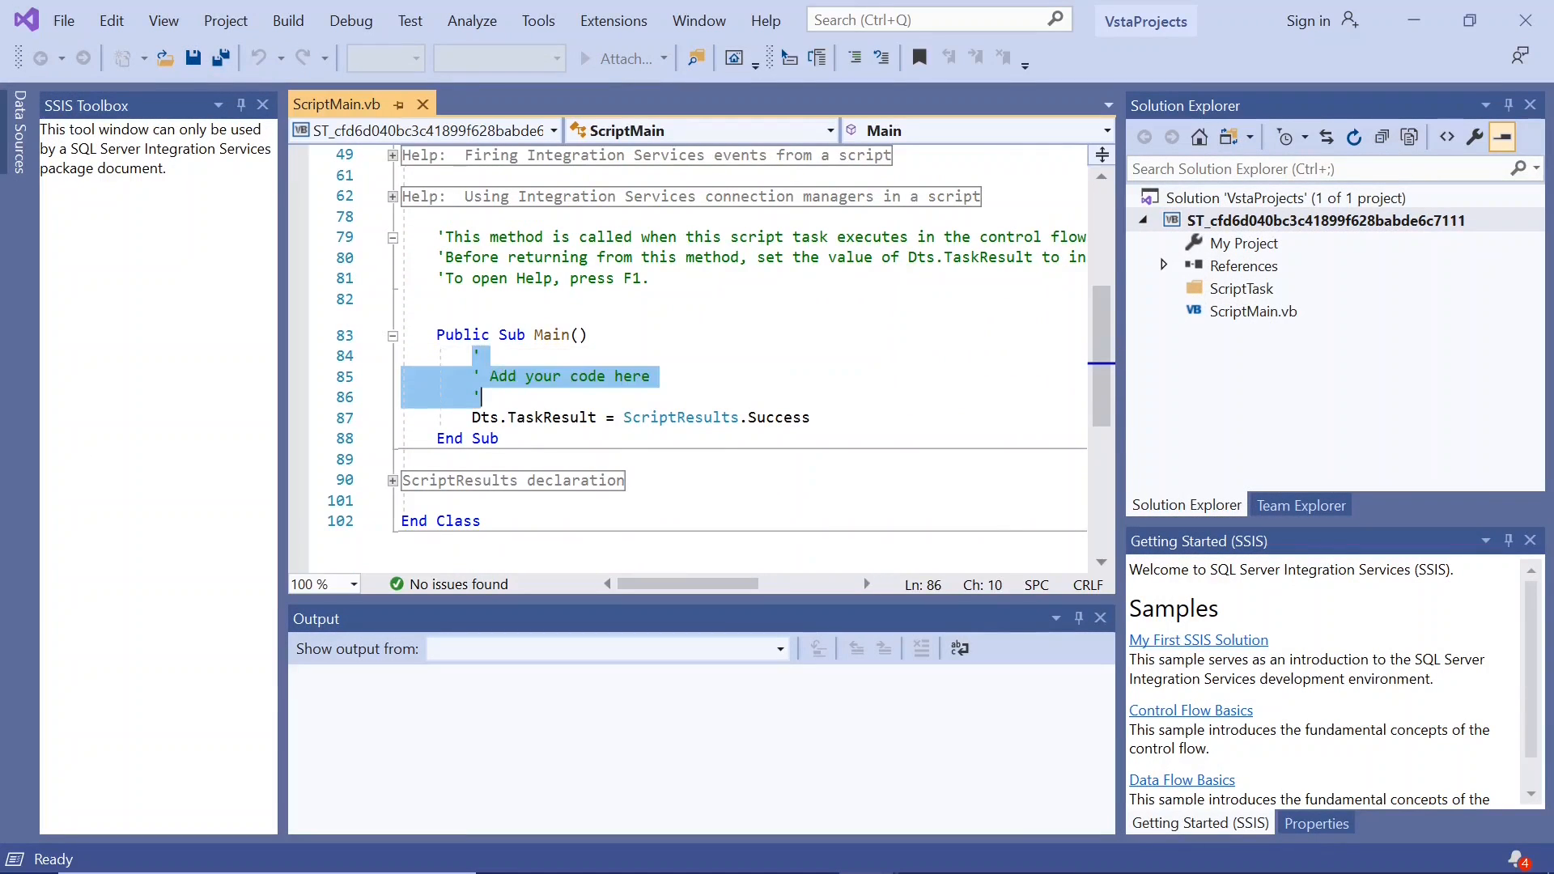
type("msgbox")
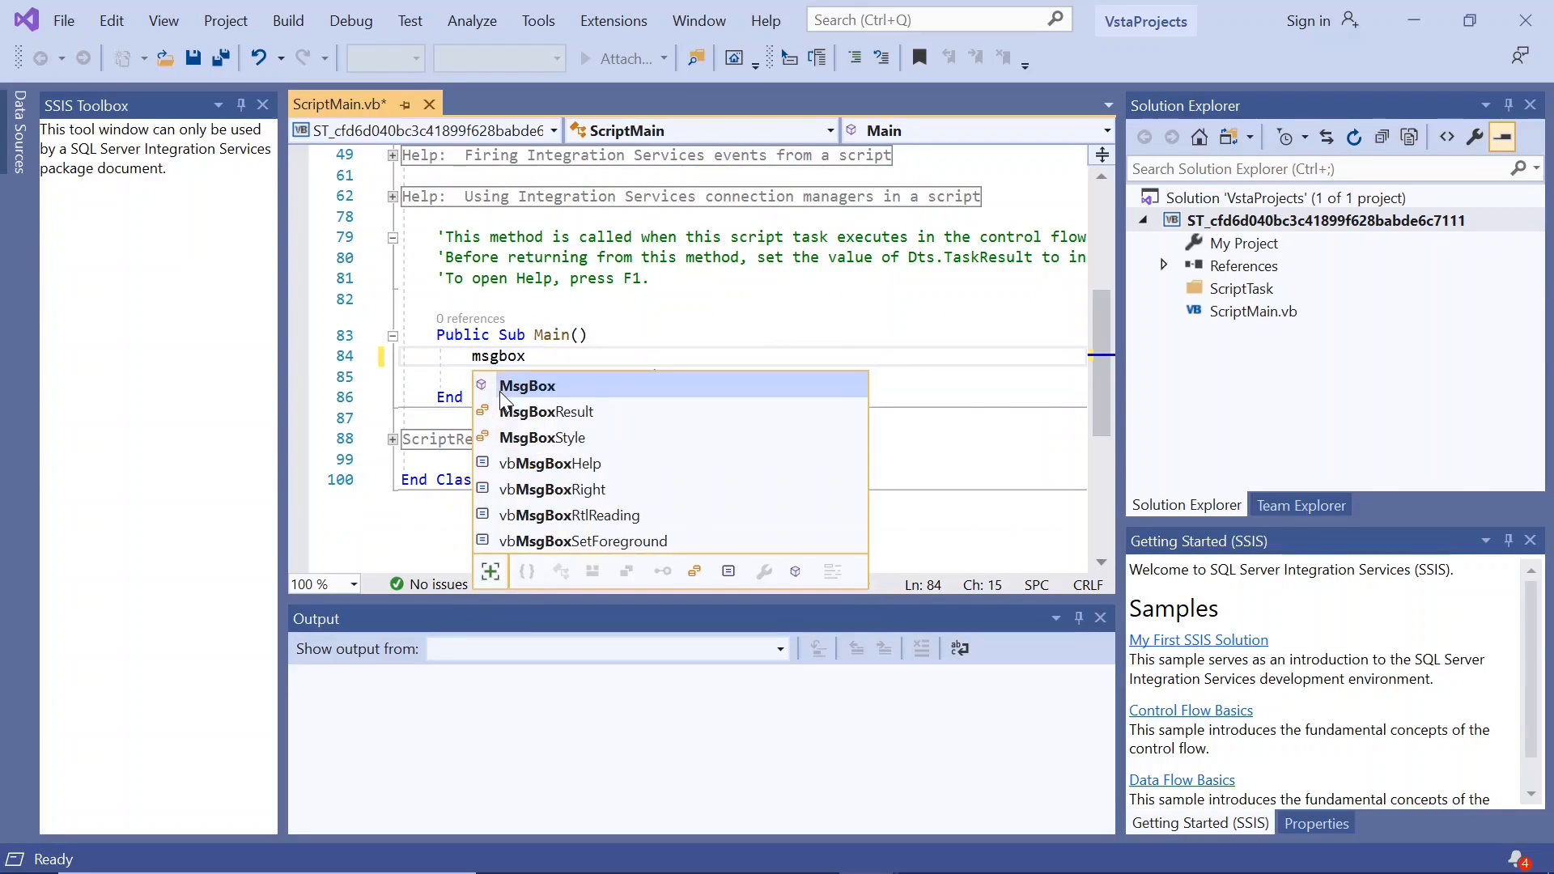
key("Tab")
type("\"")
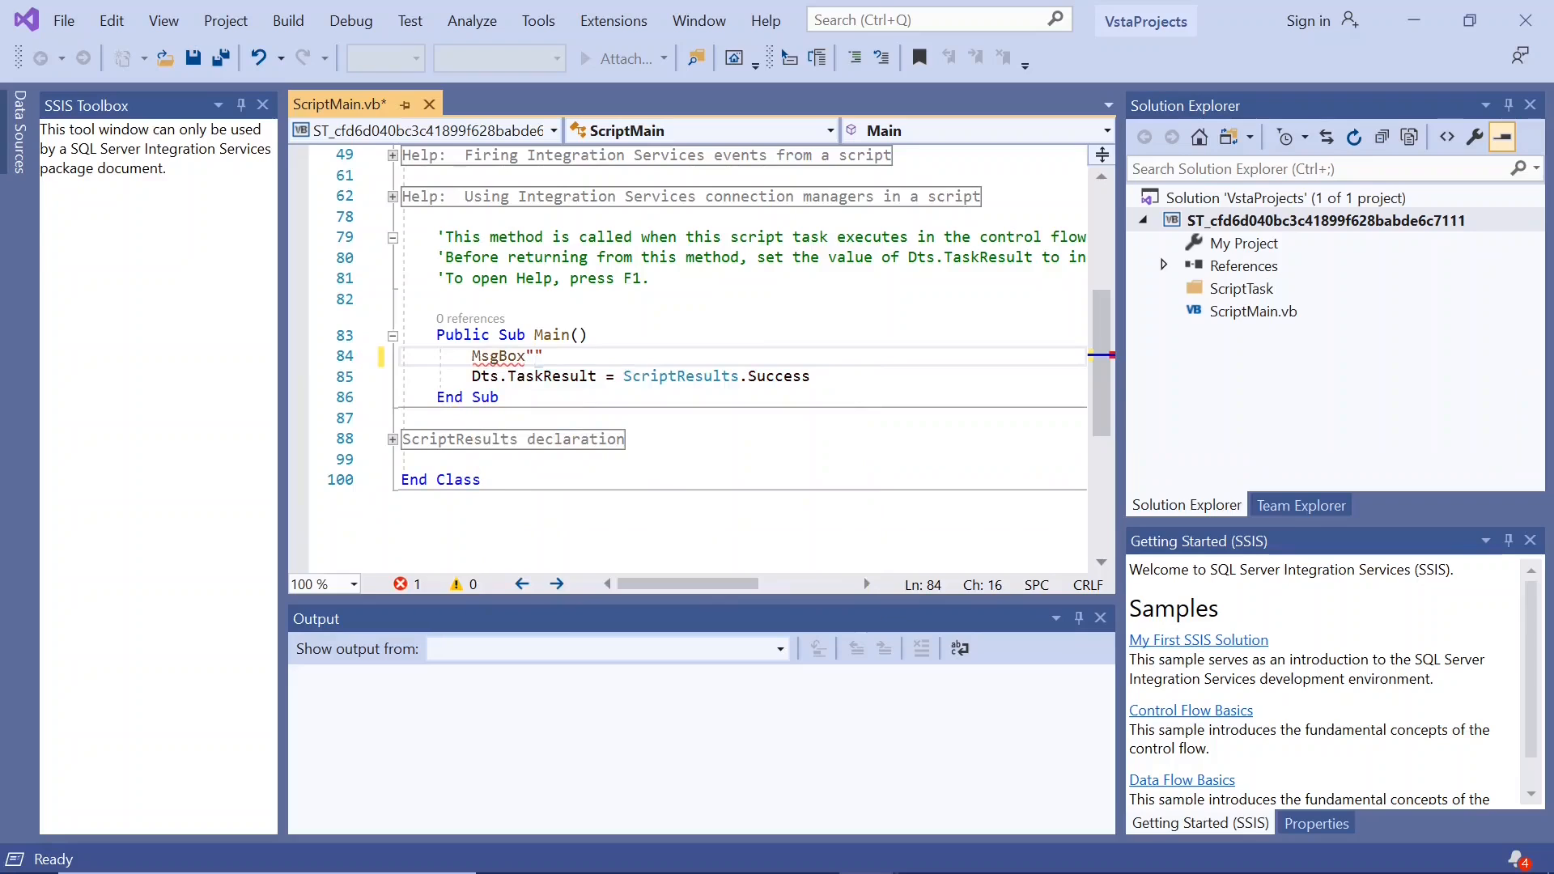
key("BackSpace")
type("(")
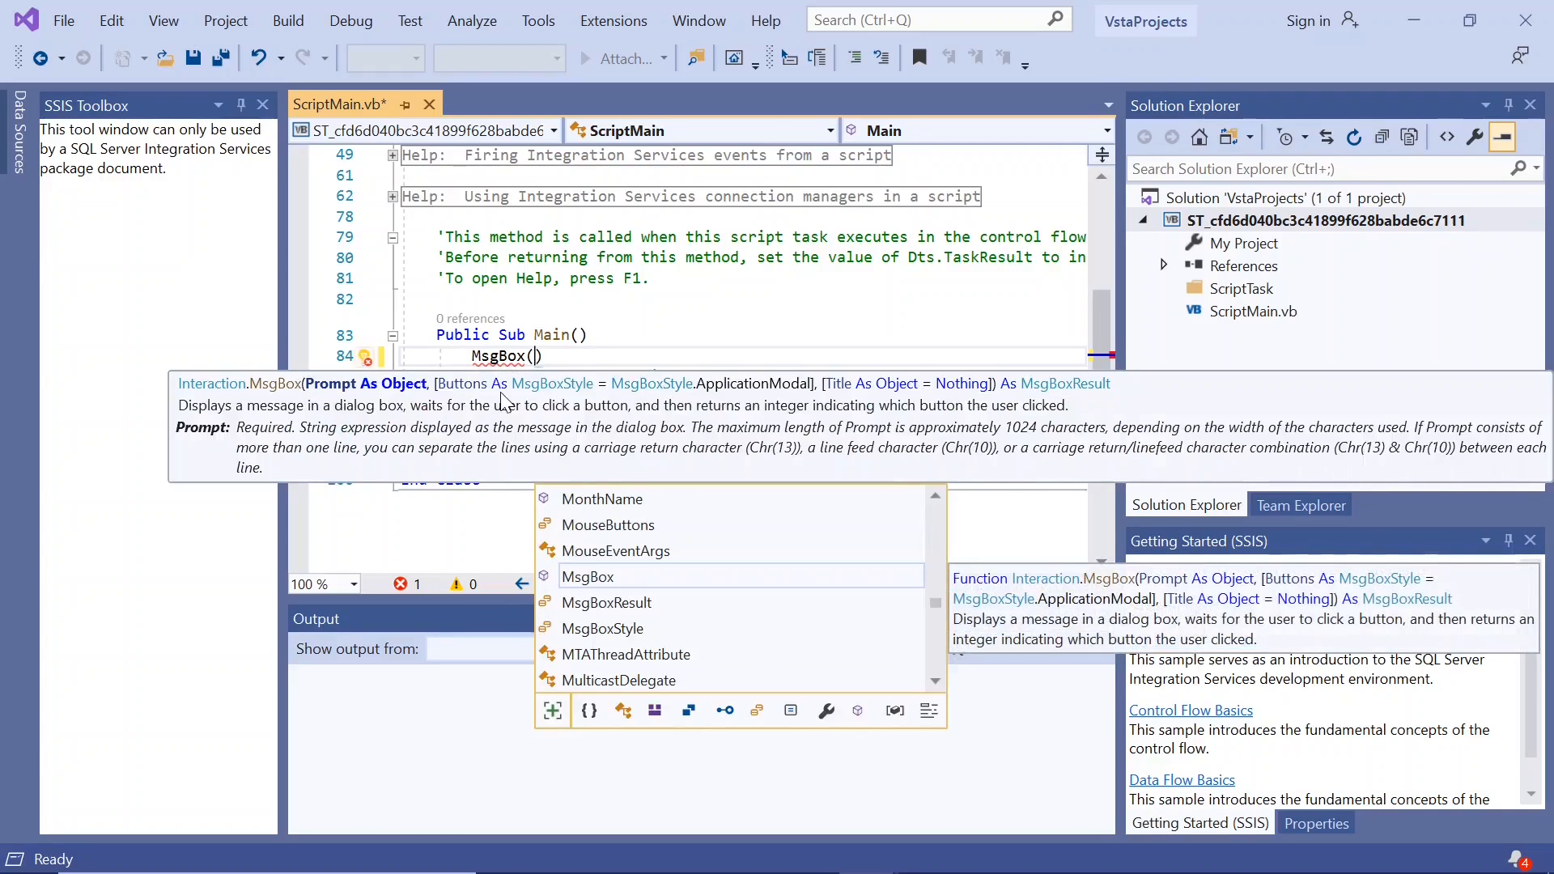
type("\"")
type("we ar")
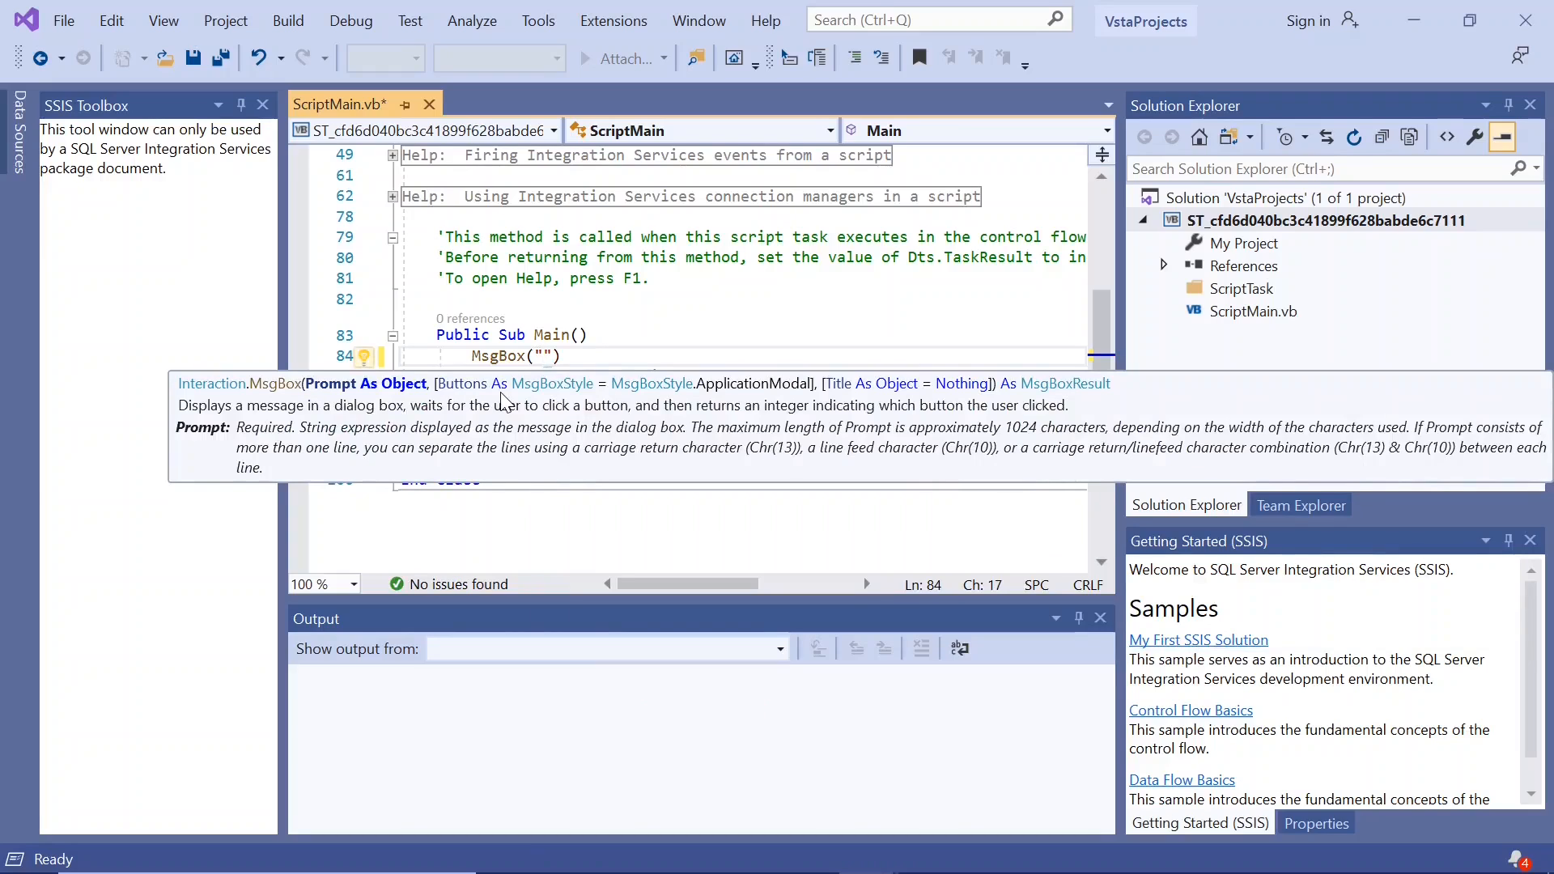
type("e in new")
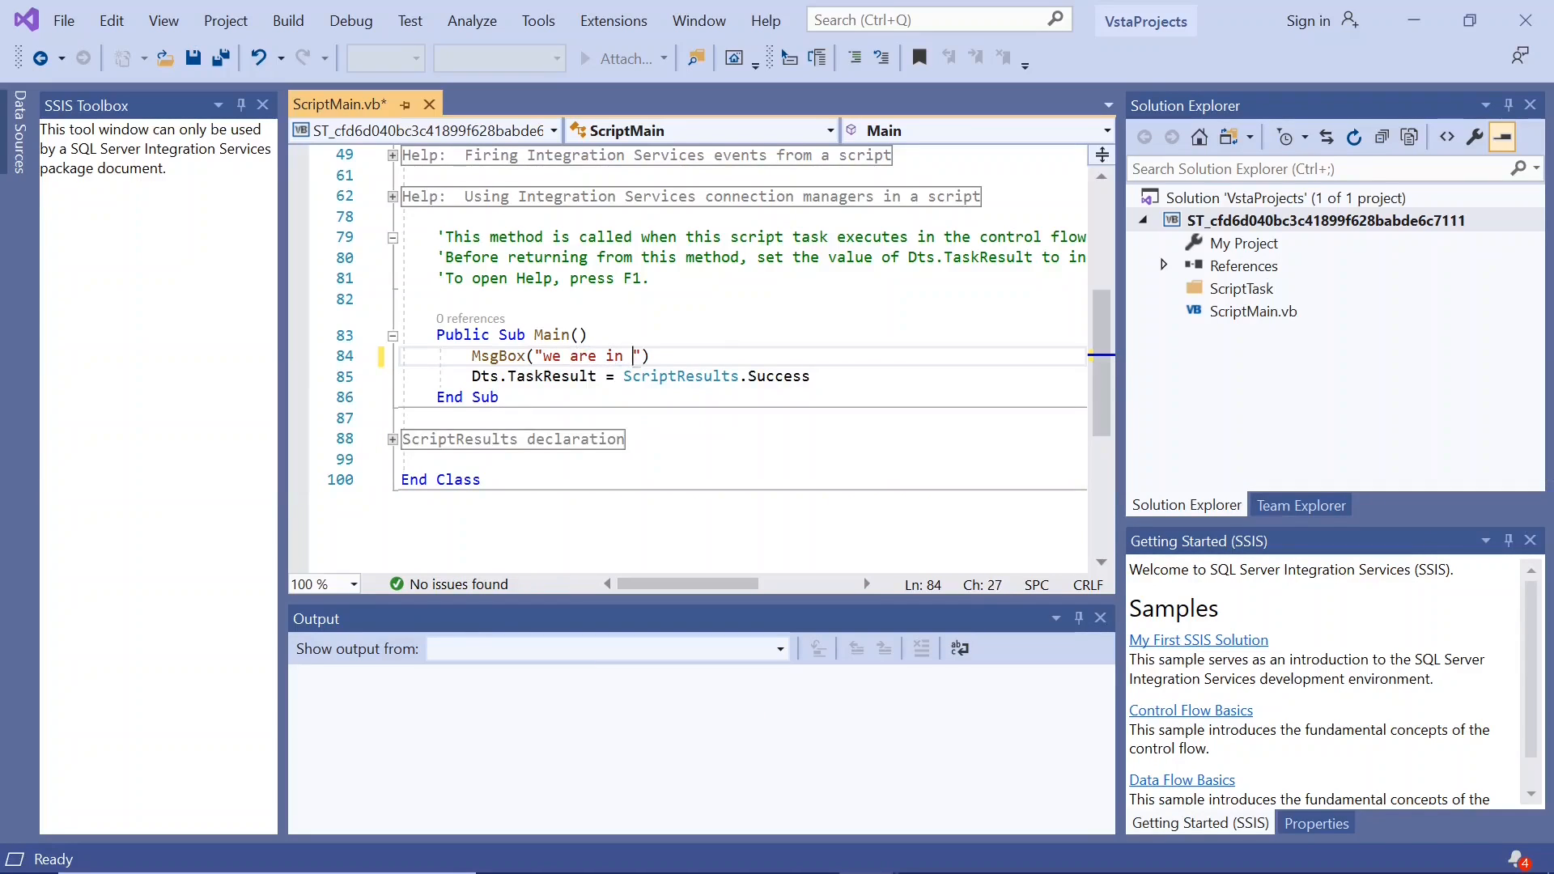
type(" d")
key("BackSpace")
type("package")
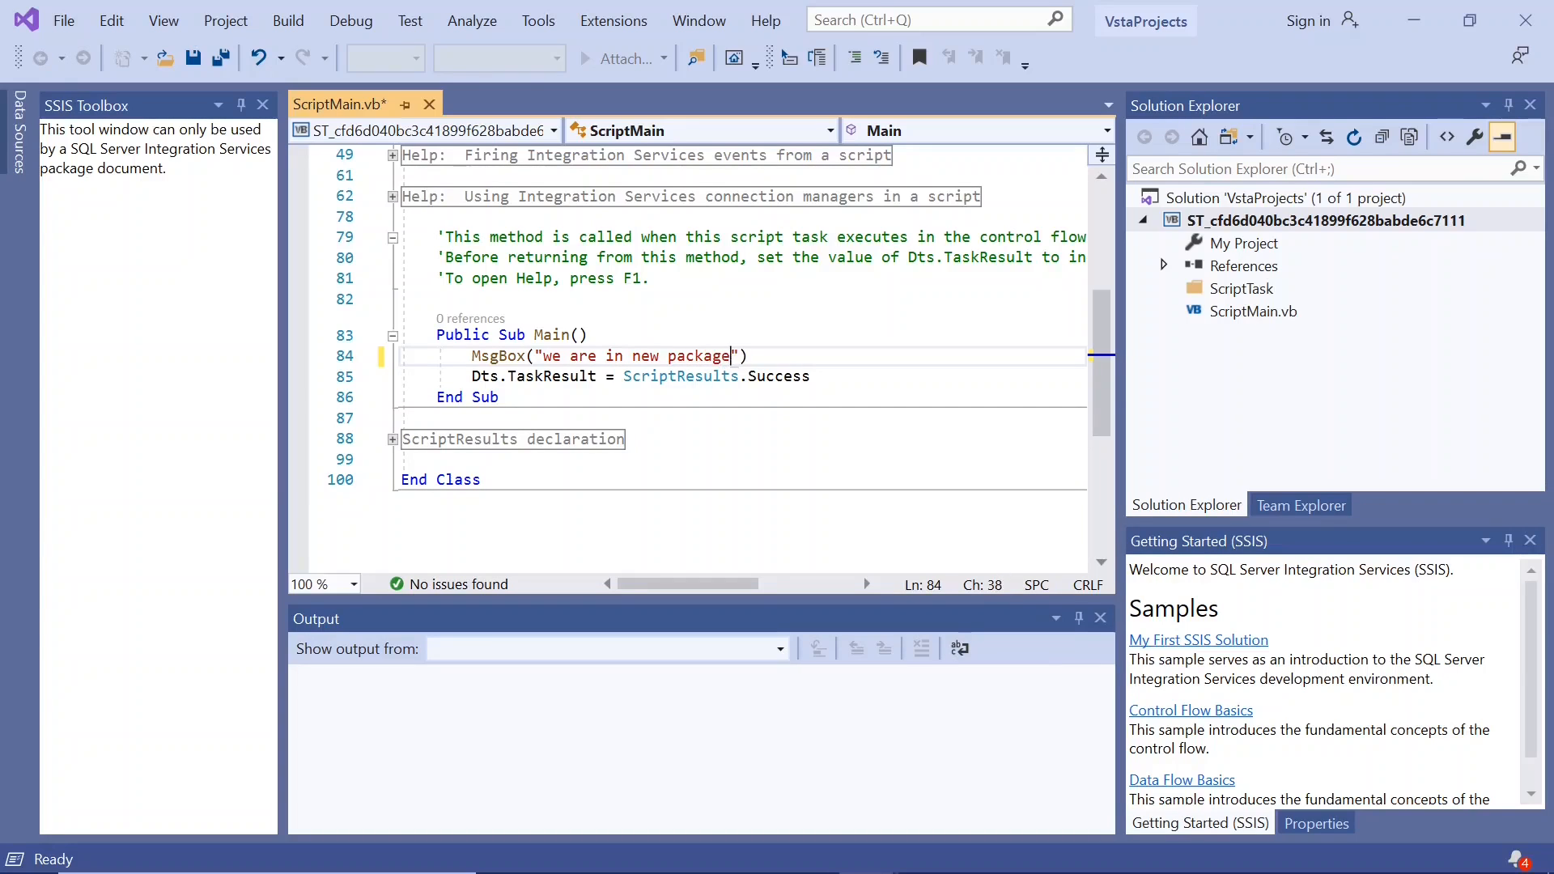
Step: Save ScriptMain.vb, close the script editor window and accept the Script Task settings
left_click(688, 356)
left_click(221, 60)
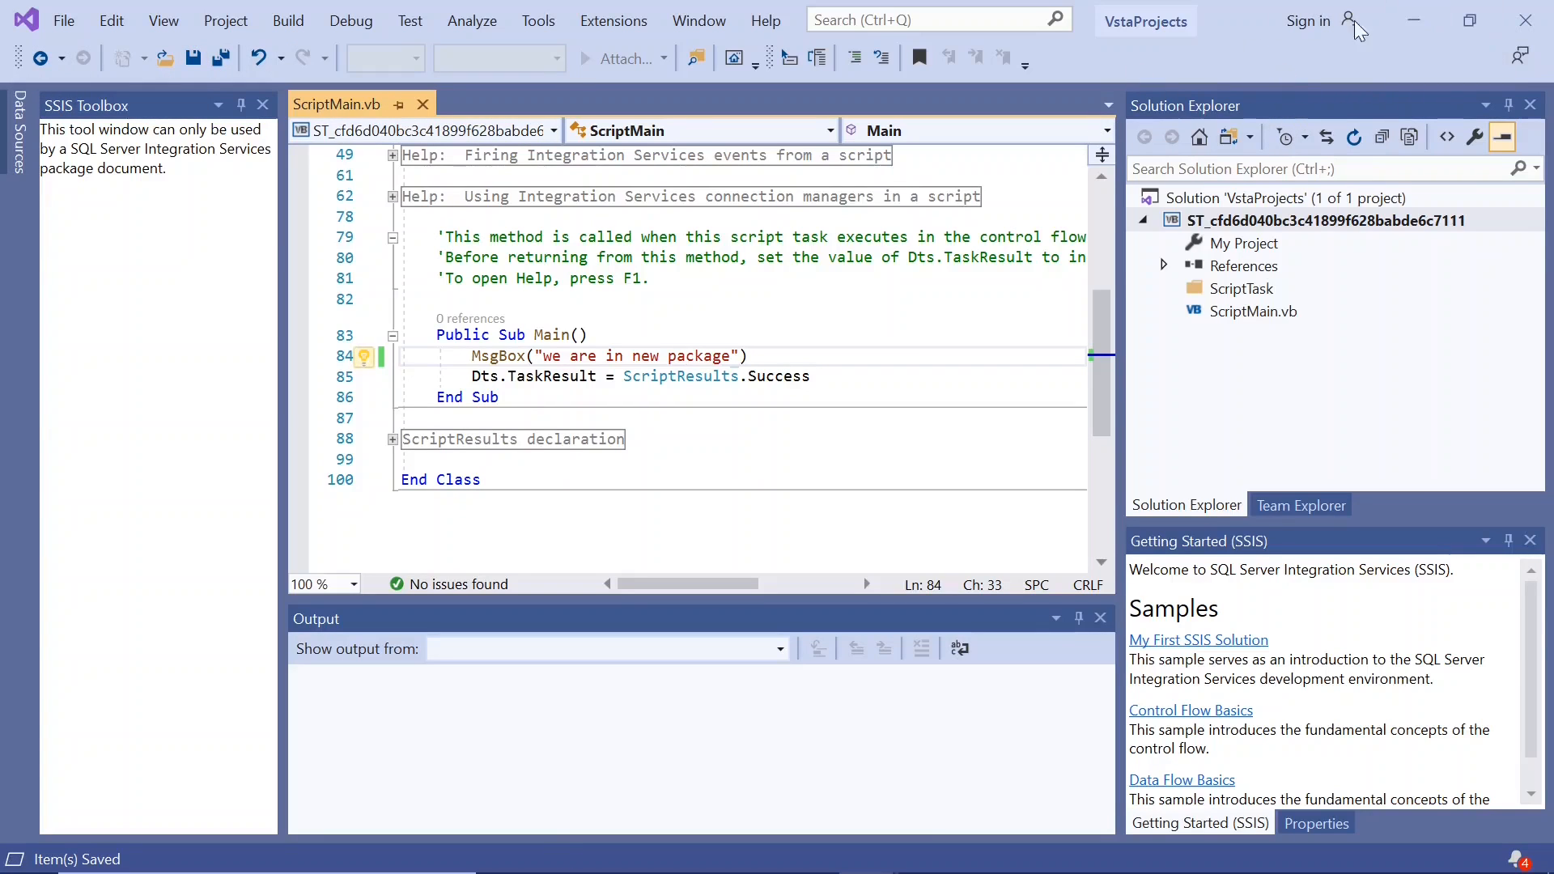
left_click(1547, 18)
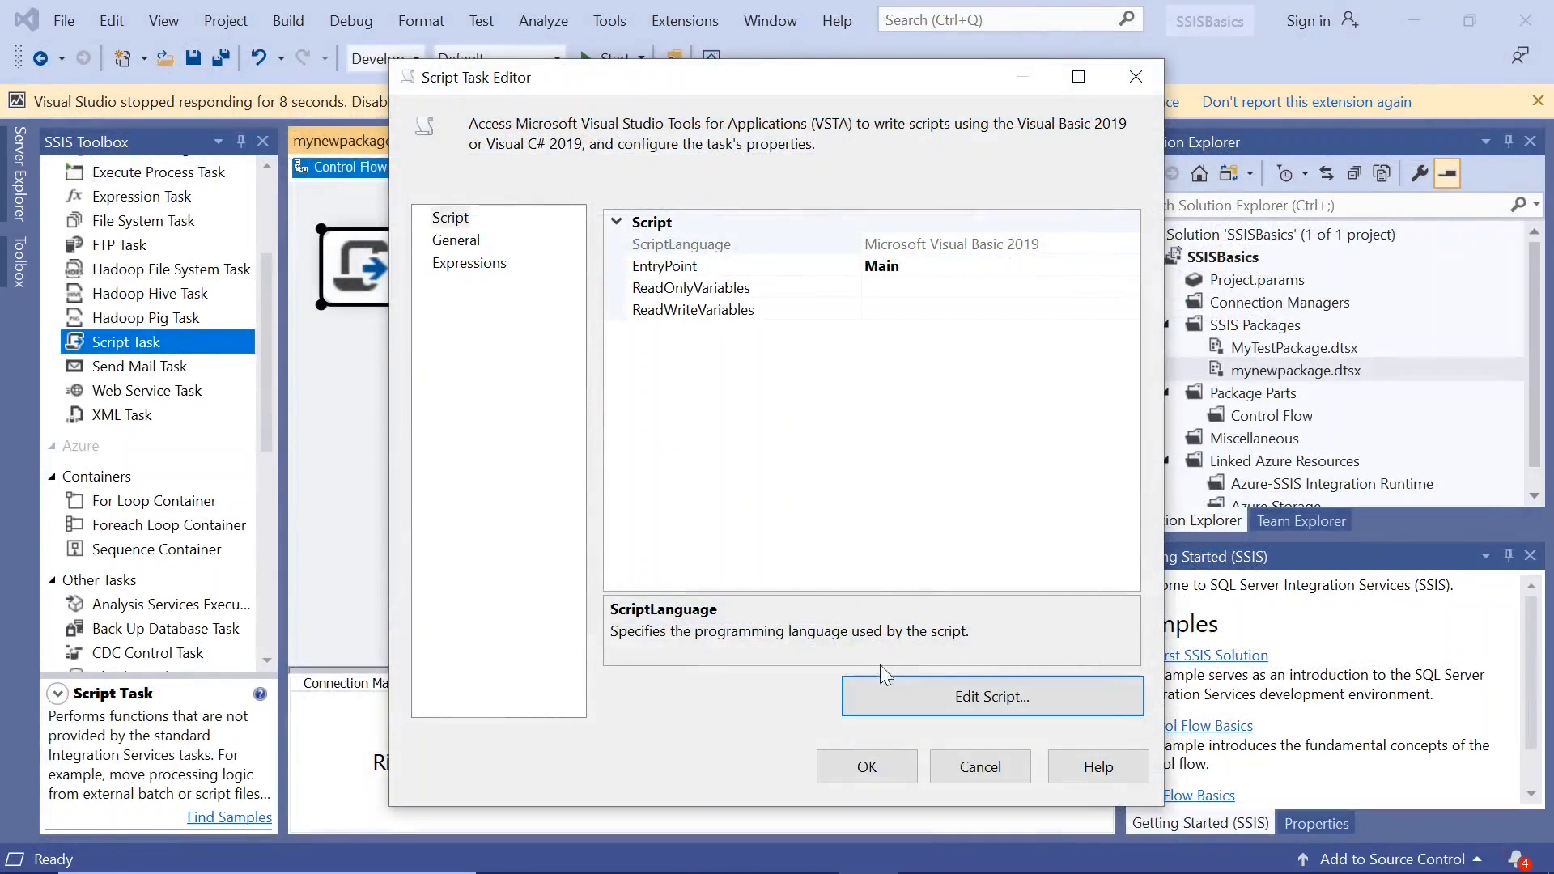
left_click(867, 767)
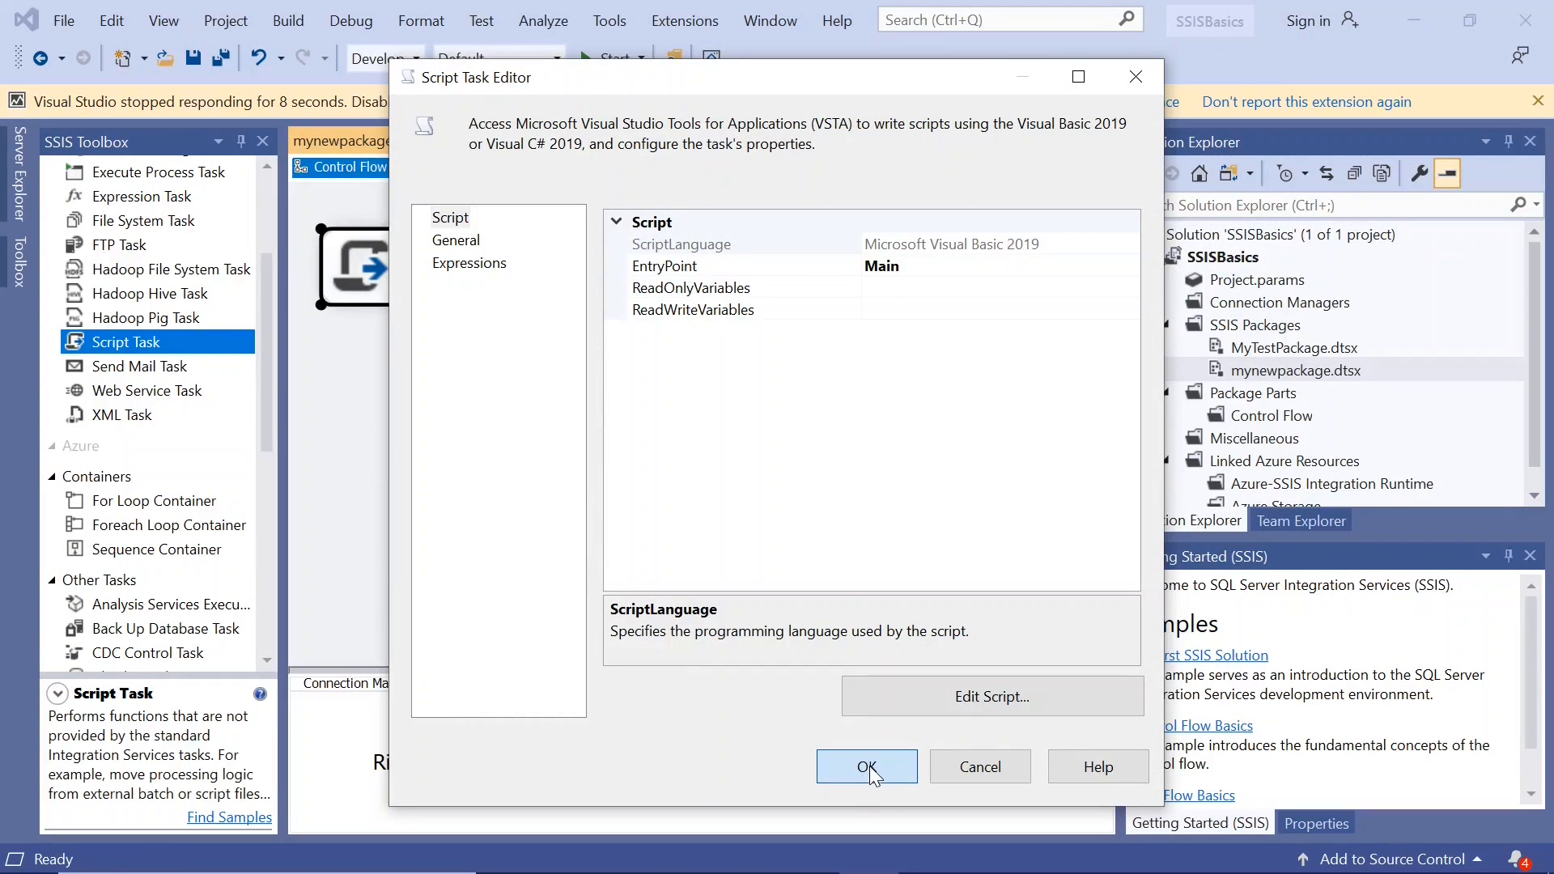
left_click(867, 767)
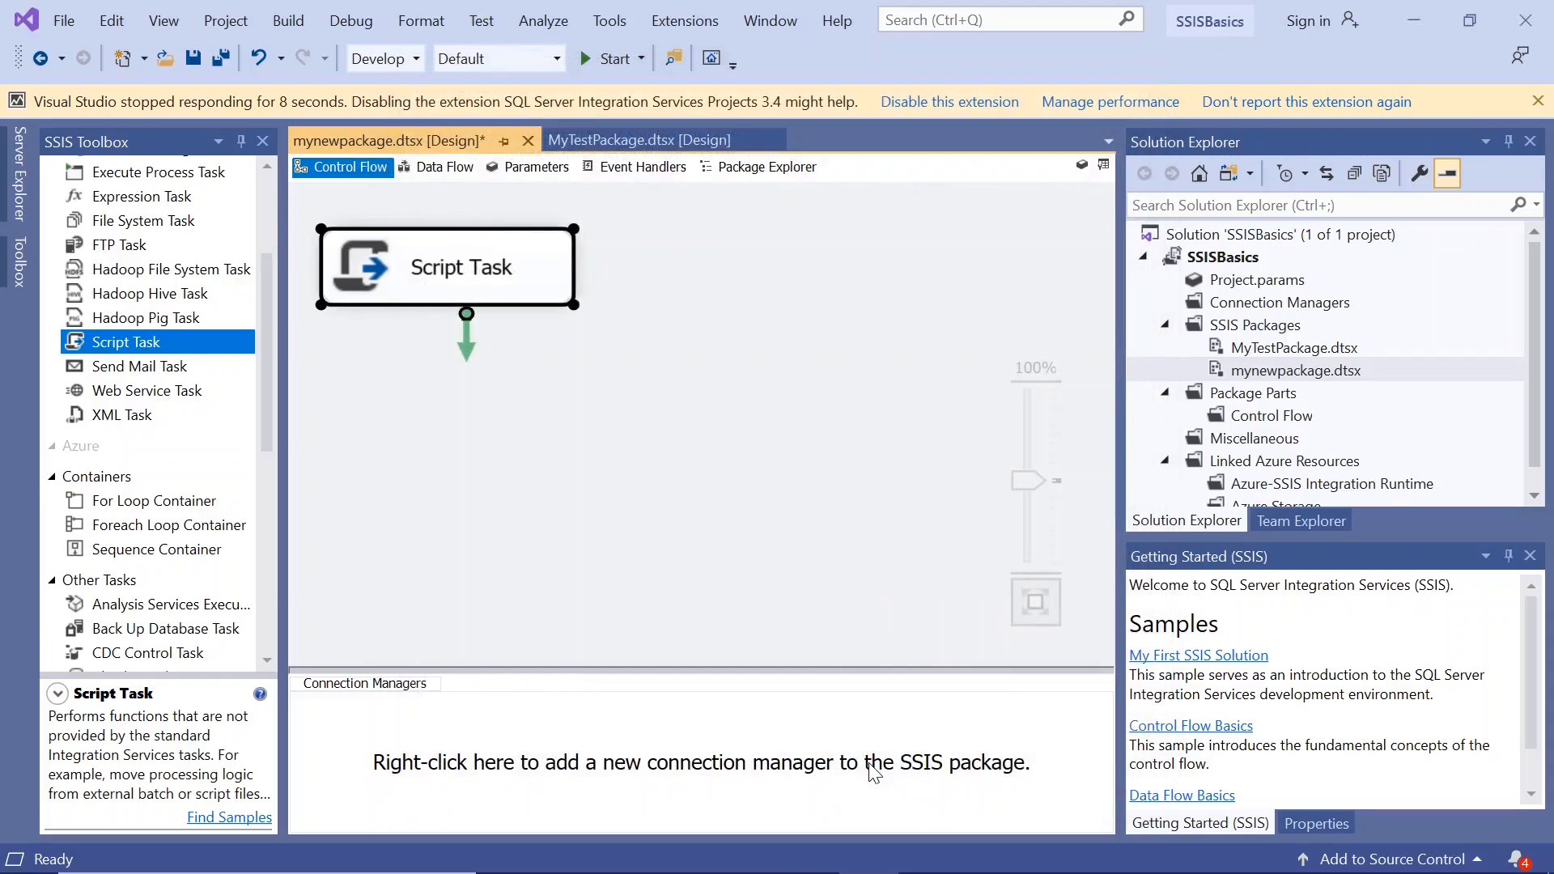
Step: Save mynewpackage.dtsx and close its designer
left_click(512, 409)
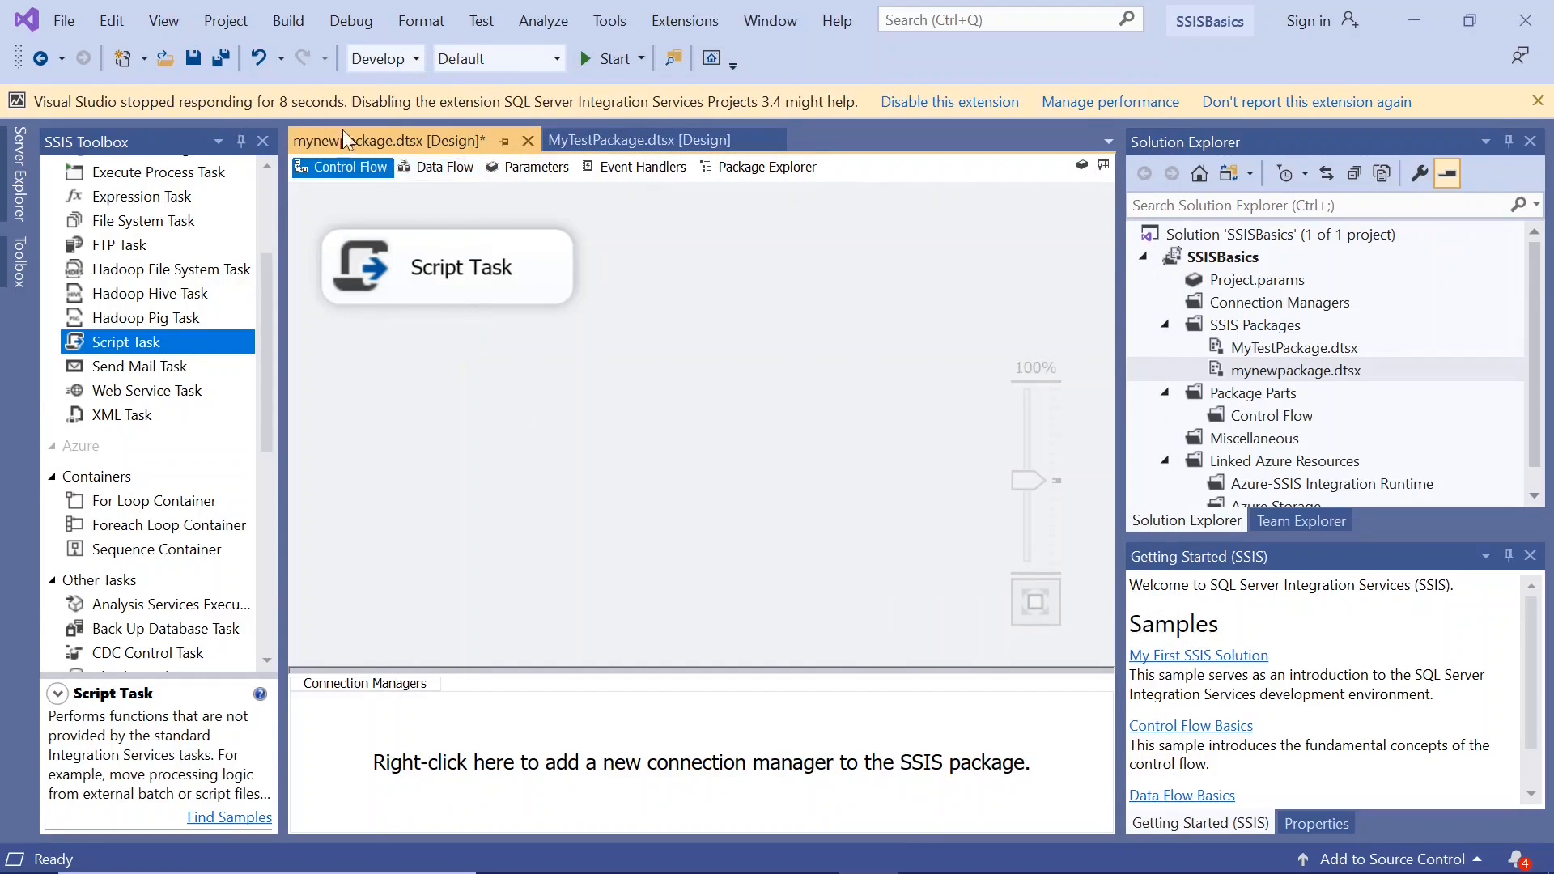
left_click(396, 275)
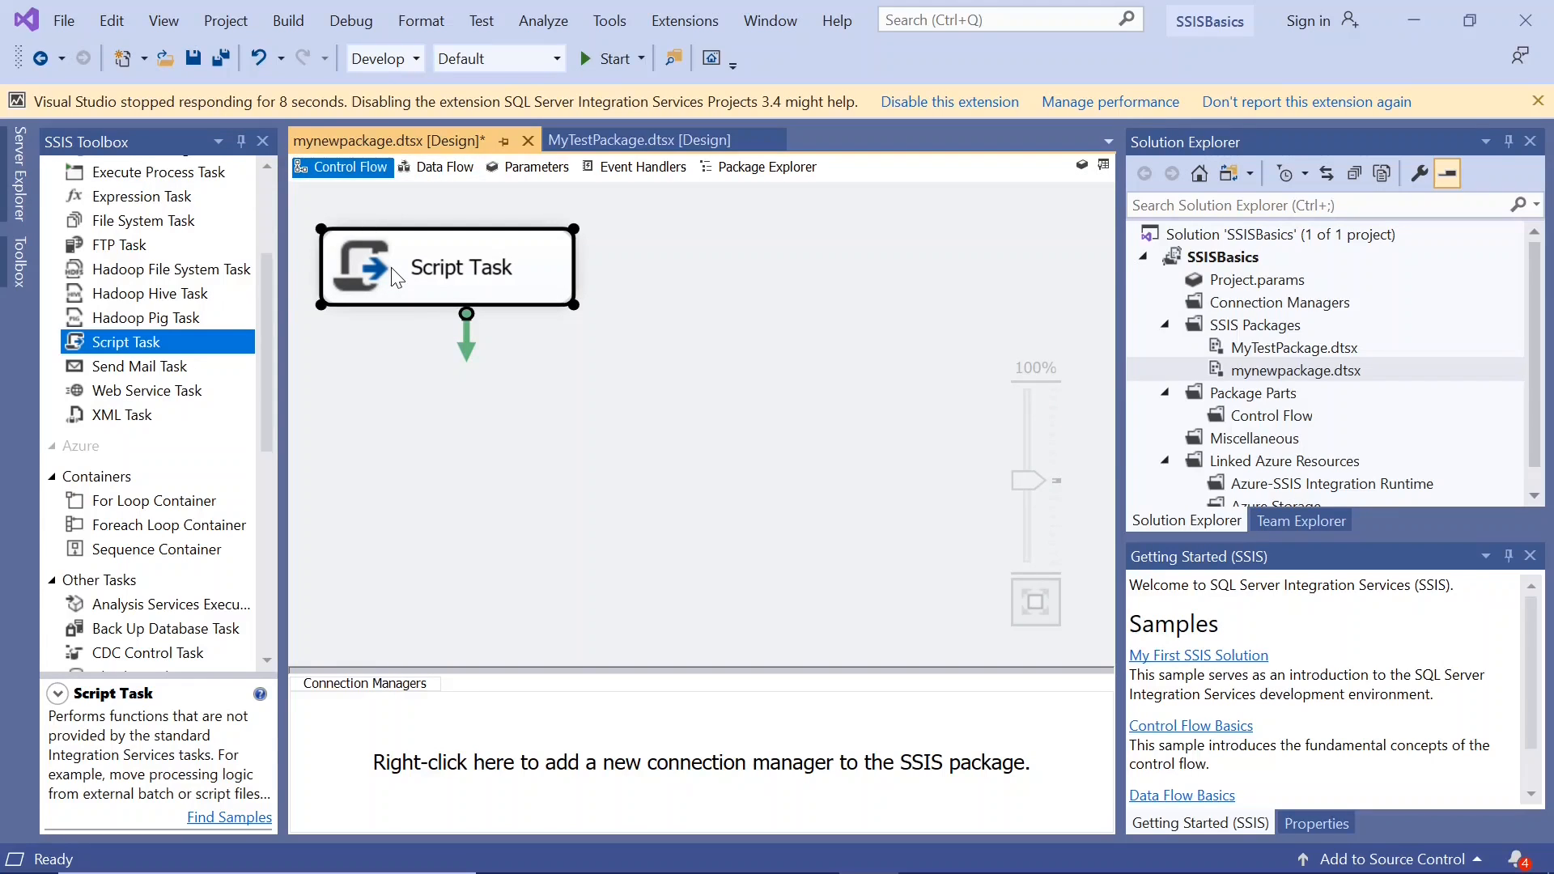
left_click(193, 60)
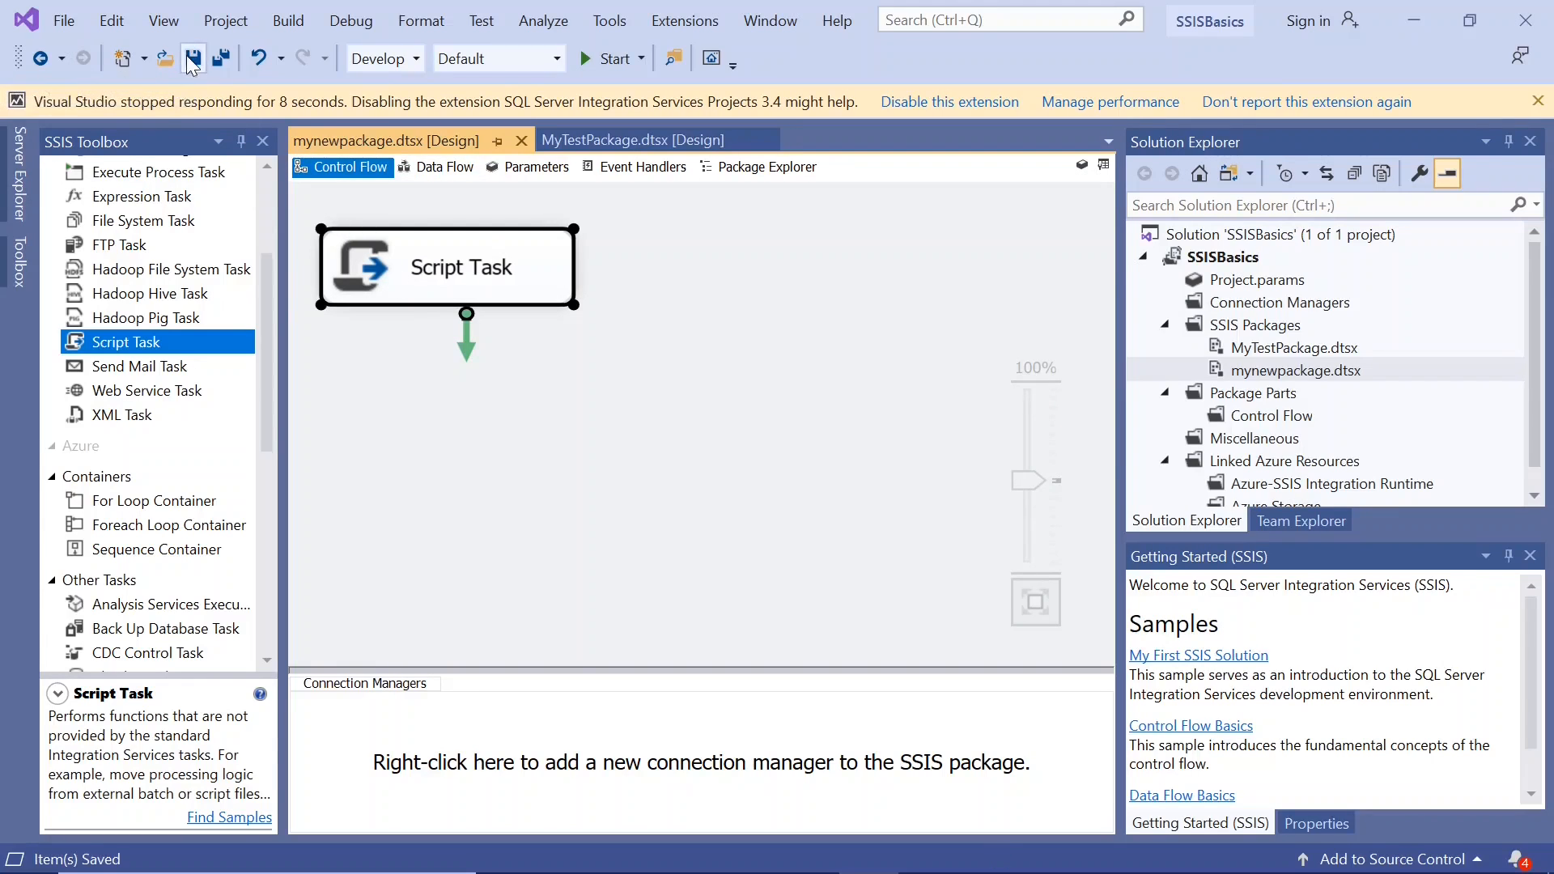
left_click(522, 141)
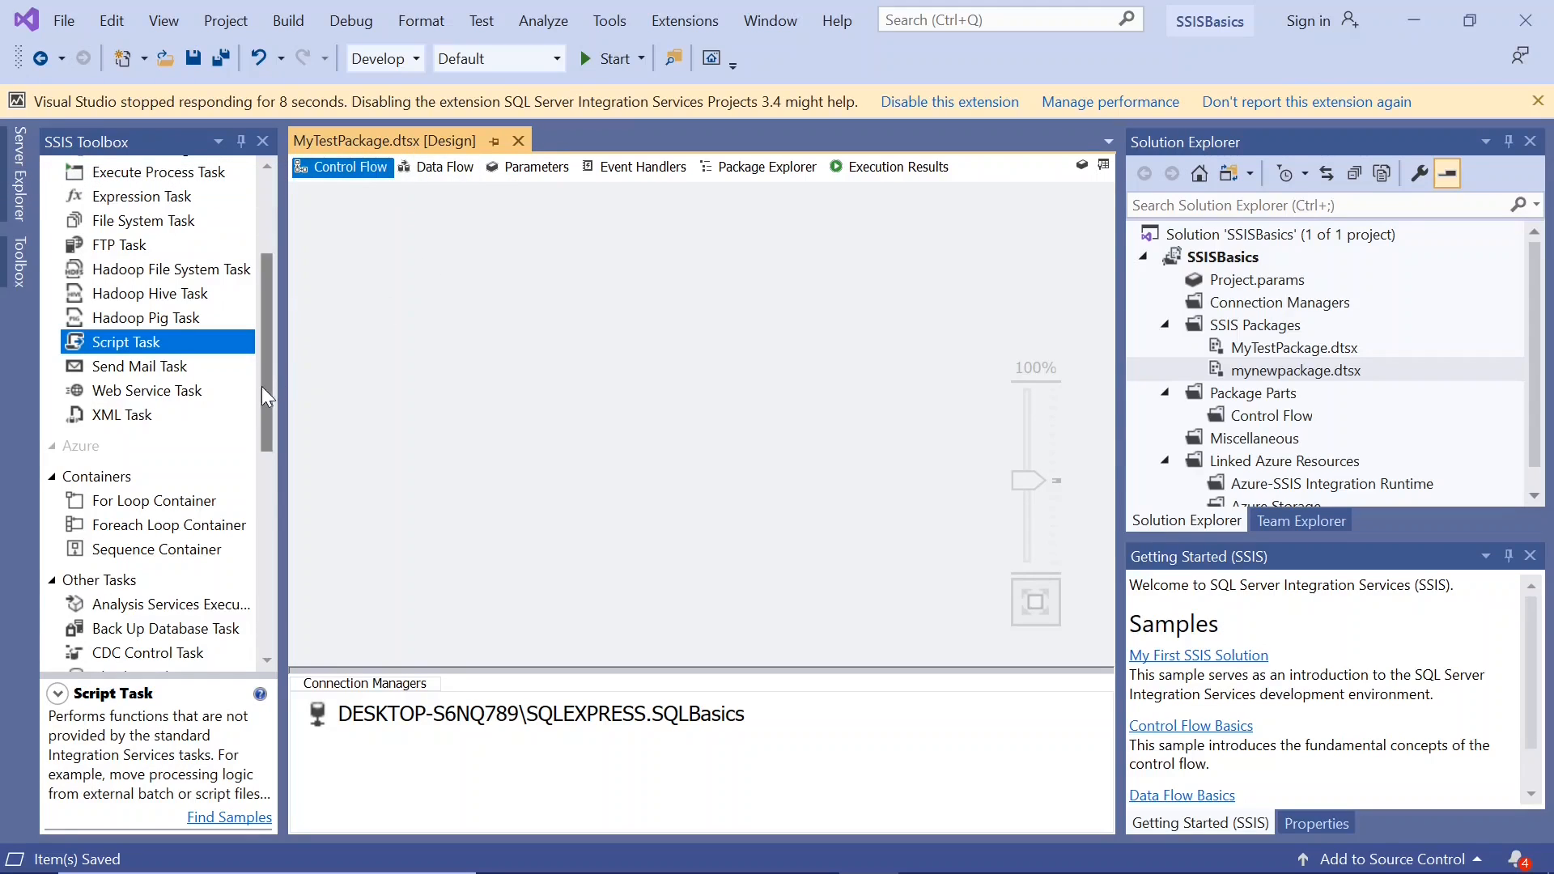
Step: Place an Execute Package Task on the control flow of MyTestPackage.dtsx
mouse_move(264, 392)
left_mouse_down()
mouse_move(261, 293)
mouse_move(260, 366)
left_mouse_up()
left_click(169, 212)
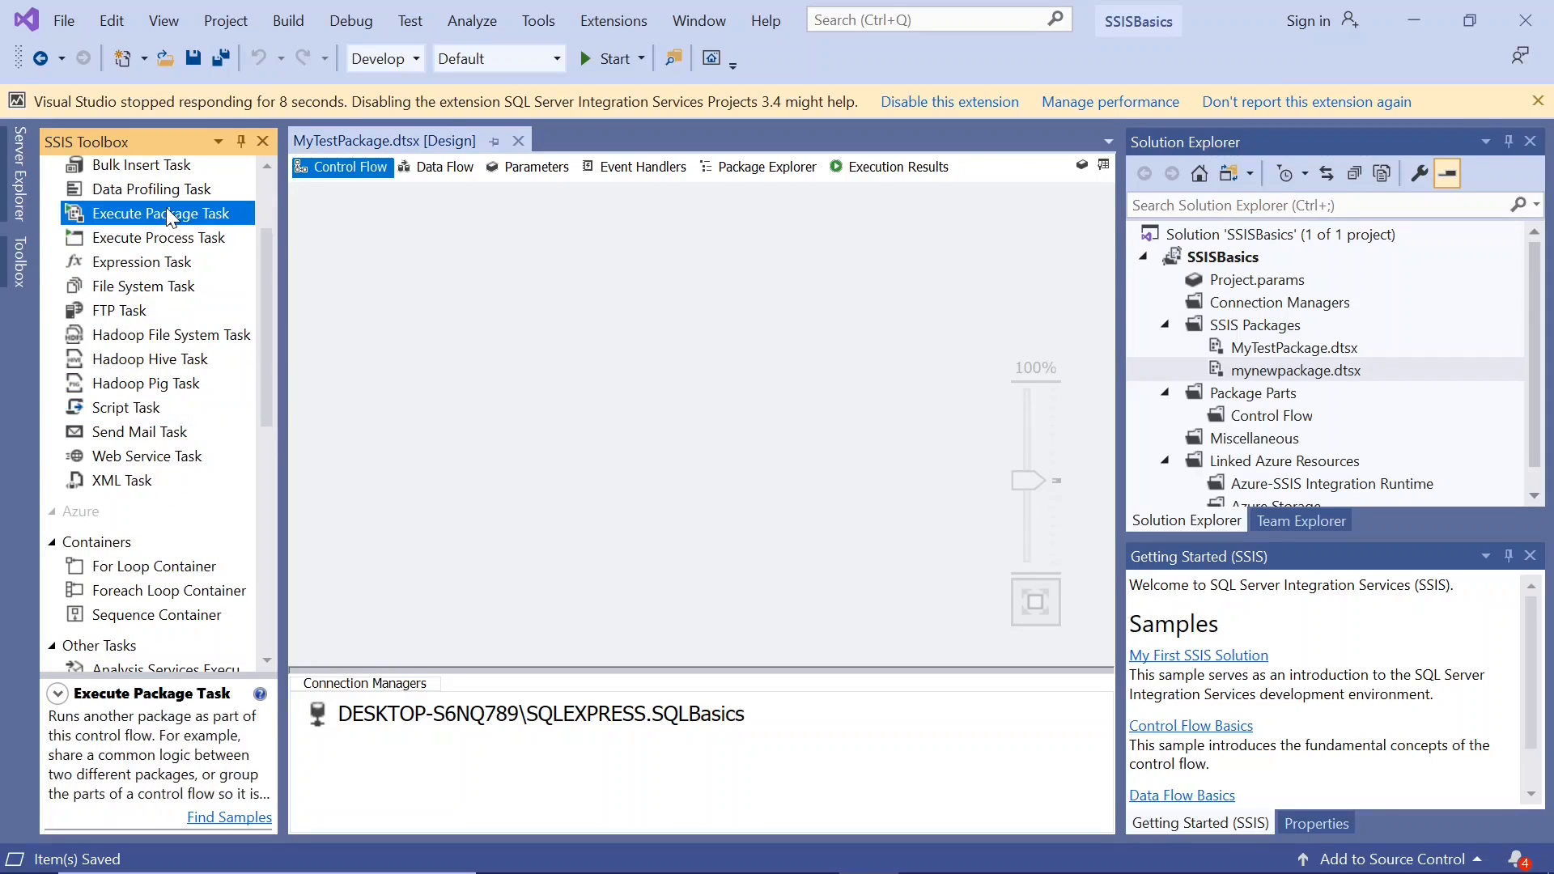
left_click_drag(169, 213, 382, 279)
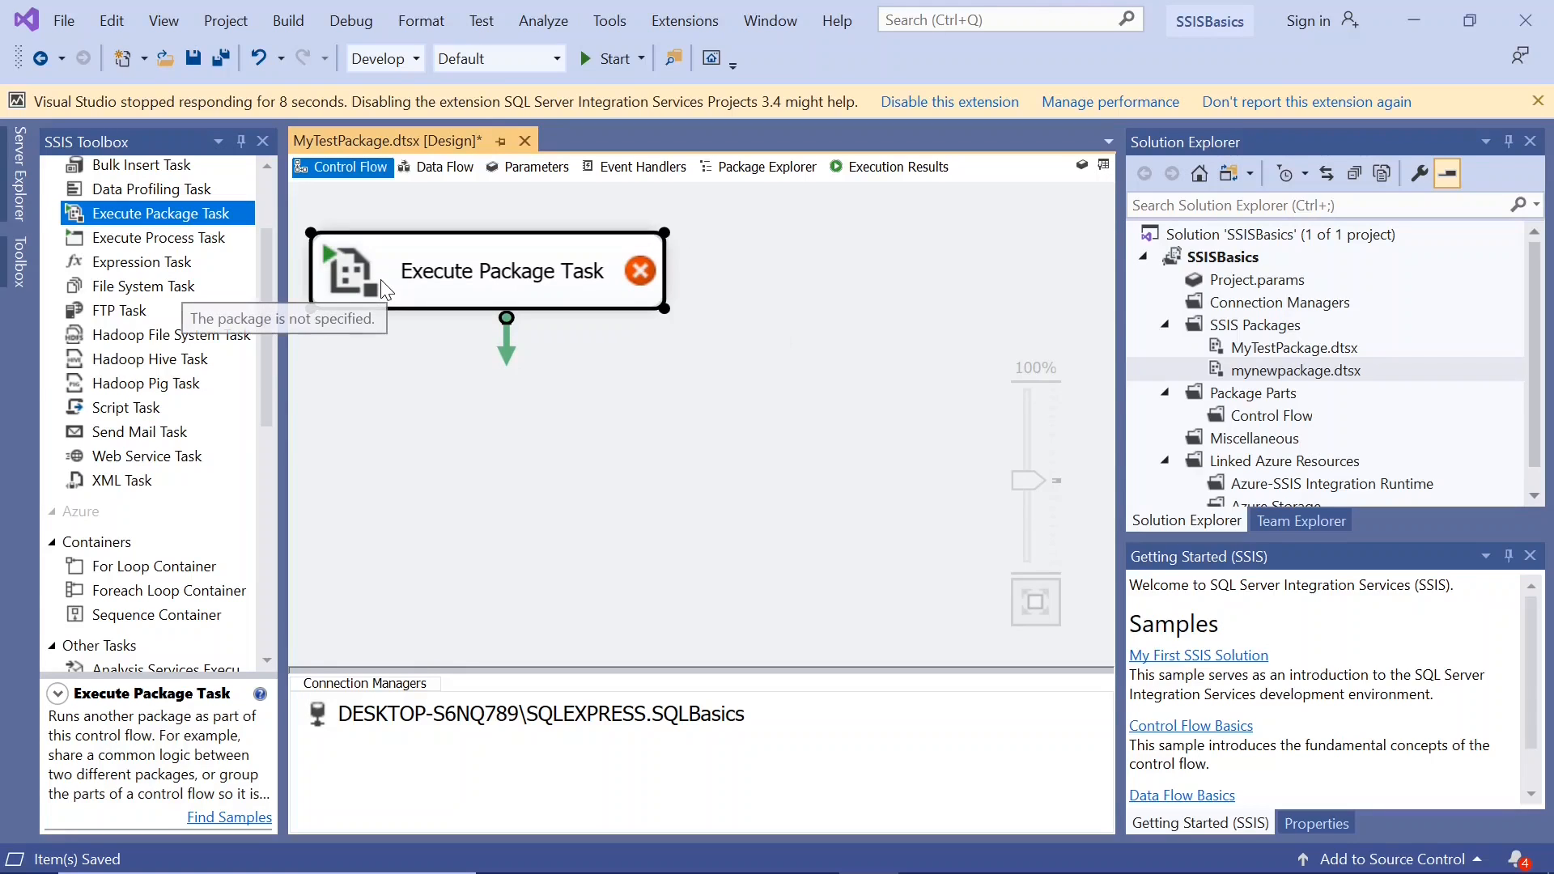
Step: Configure the Execute Package Task to run mynewpackage.dtsx as its project-referenced package and accept the settings
double_click(382, 281)
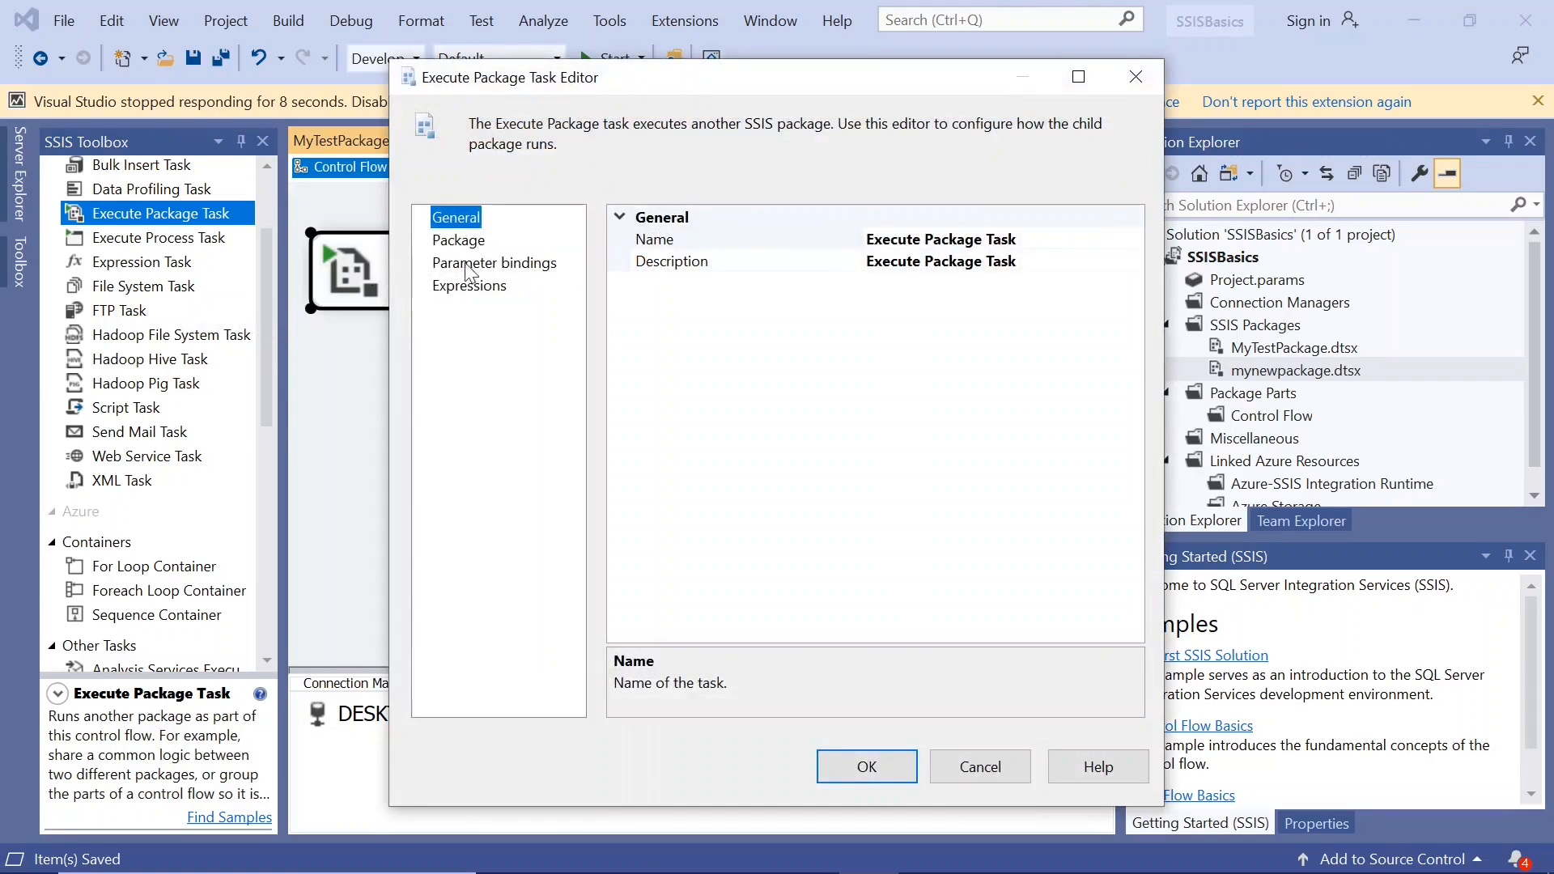
left_click(466, 245)
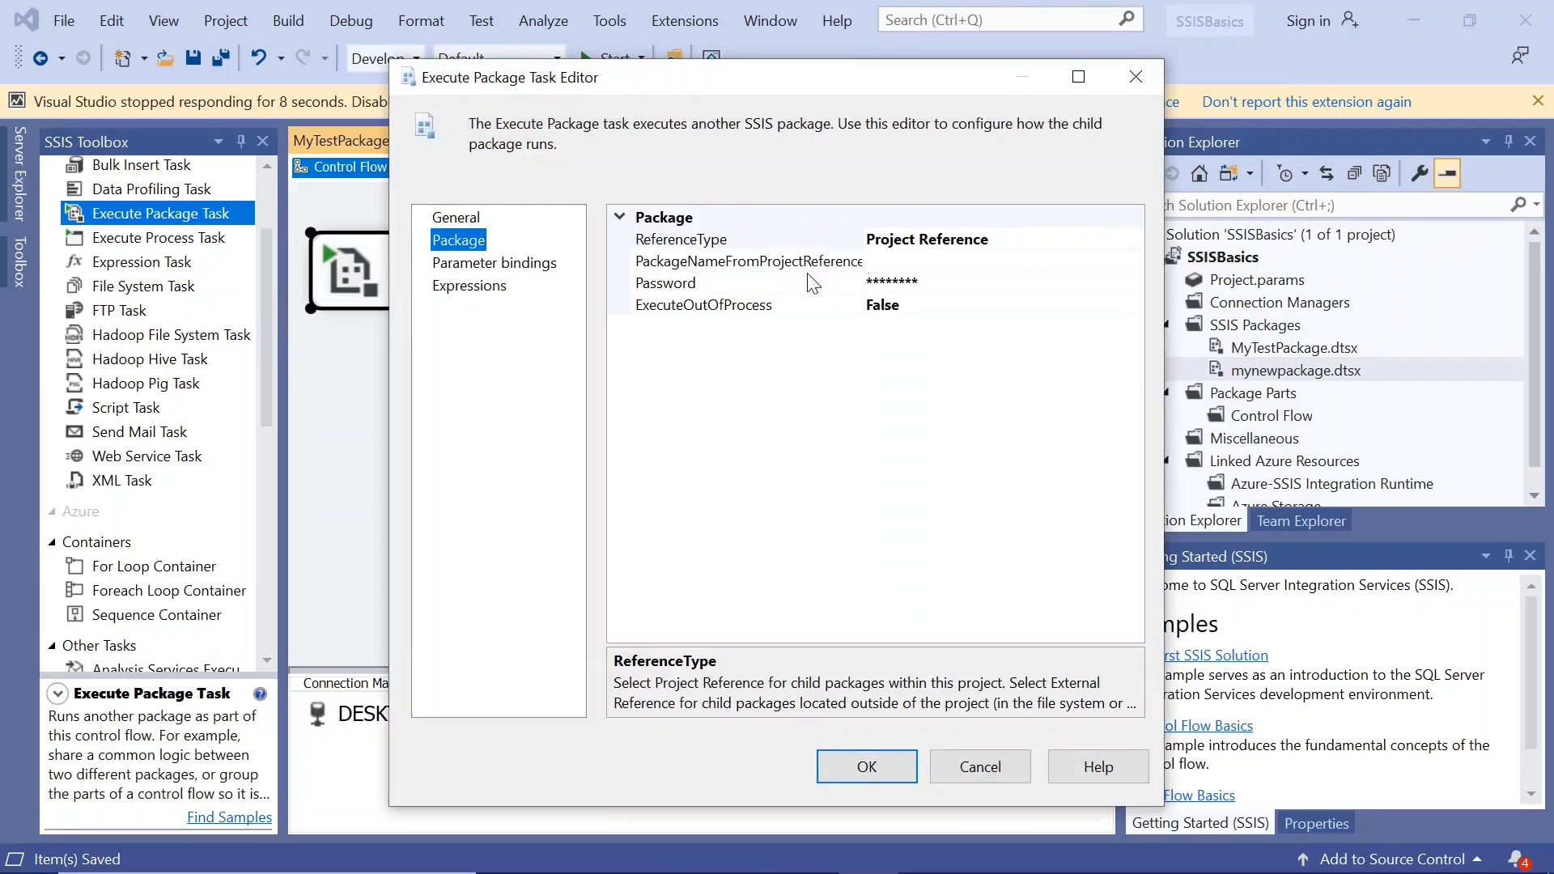
left_click(979, 262)
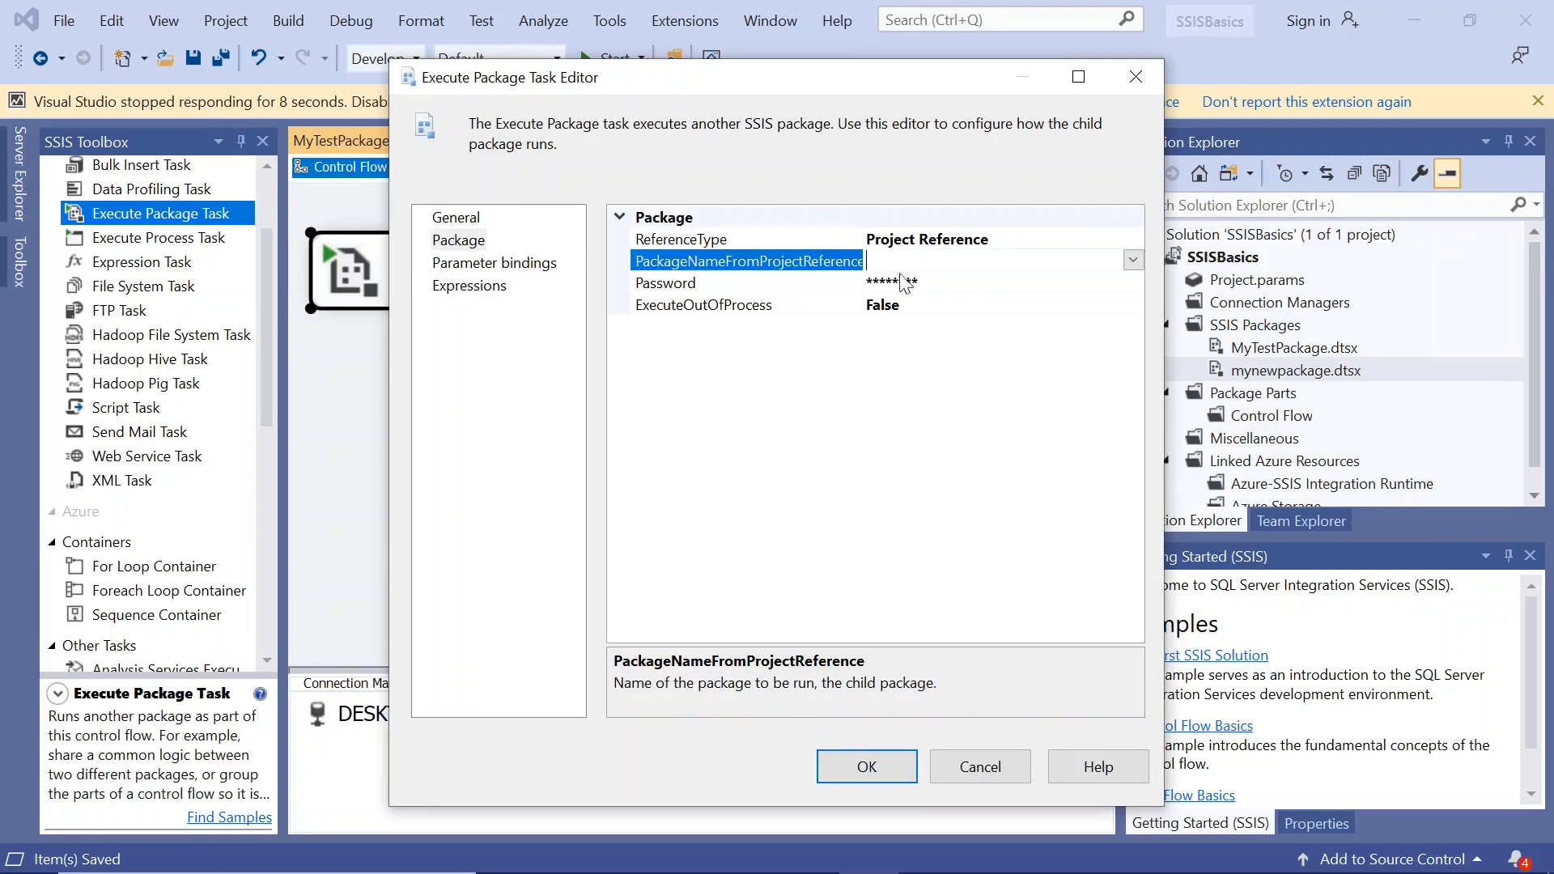
left_click(1133, 260)
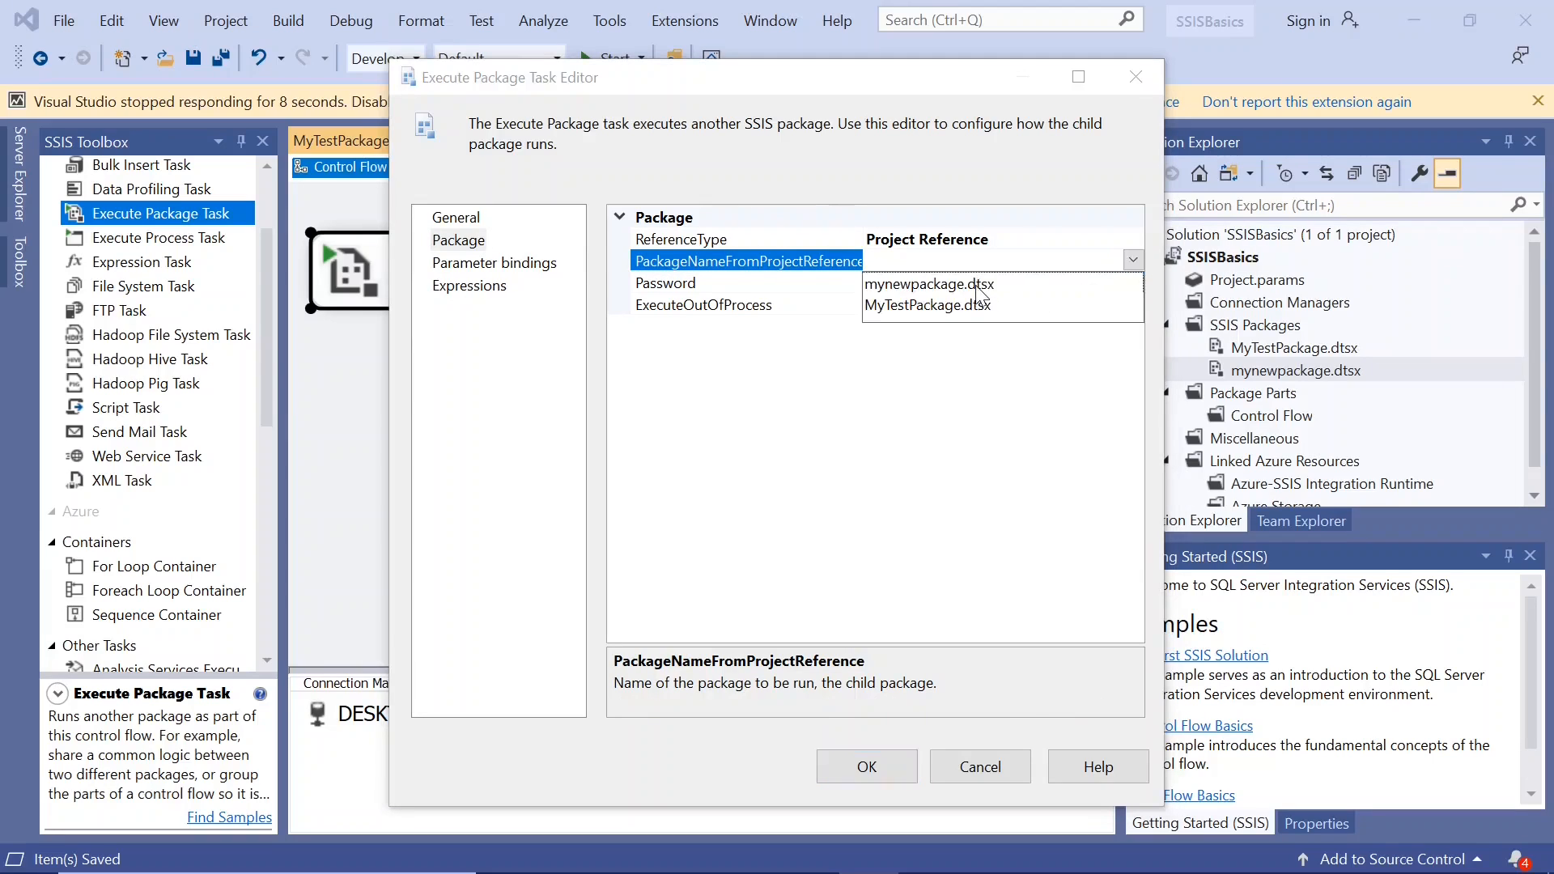
left_click(978, 284)
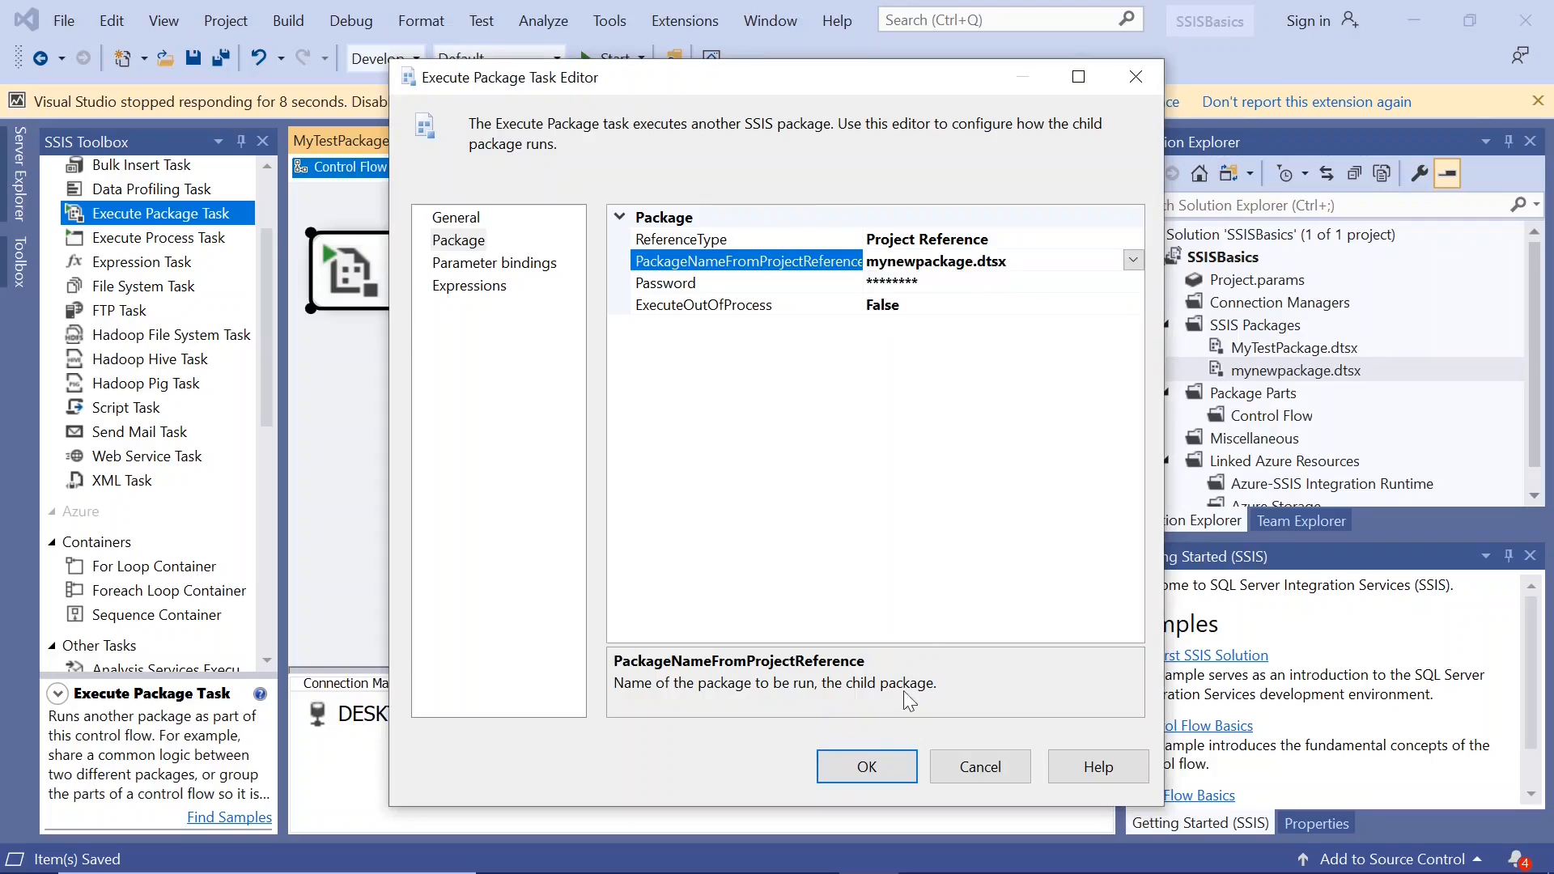
left_click(866, 773)
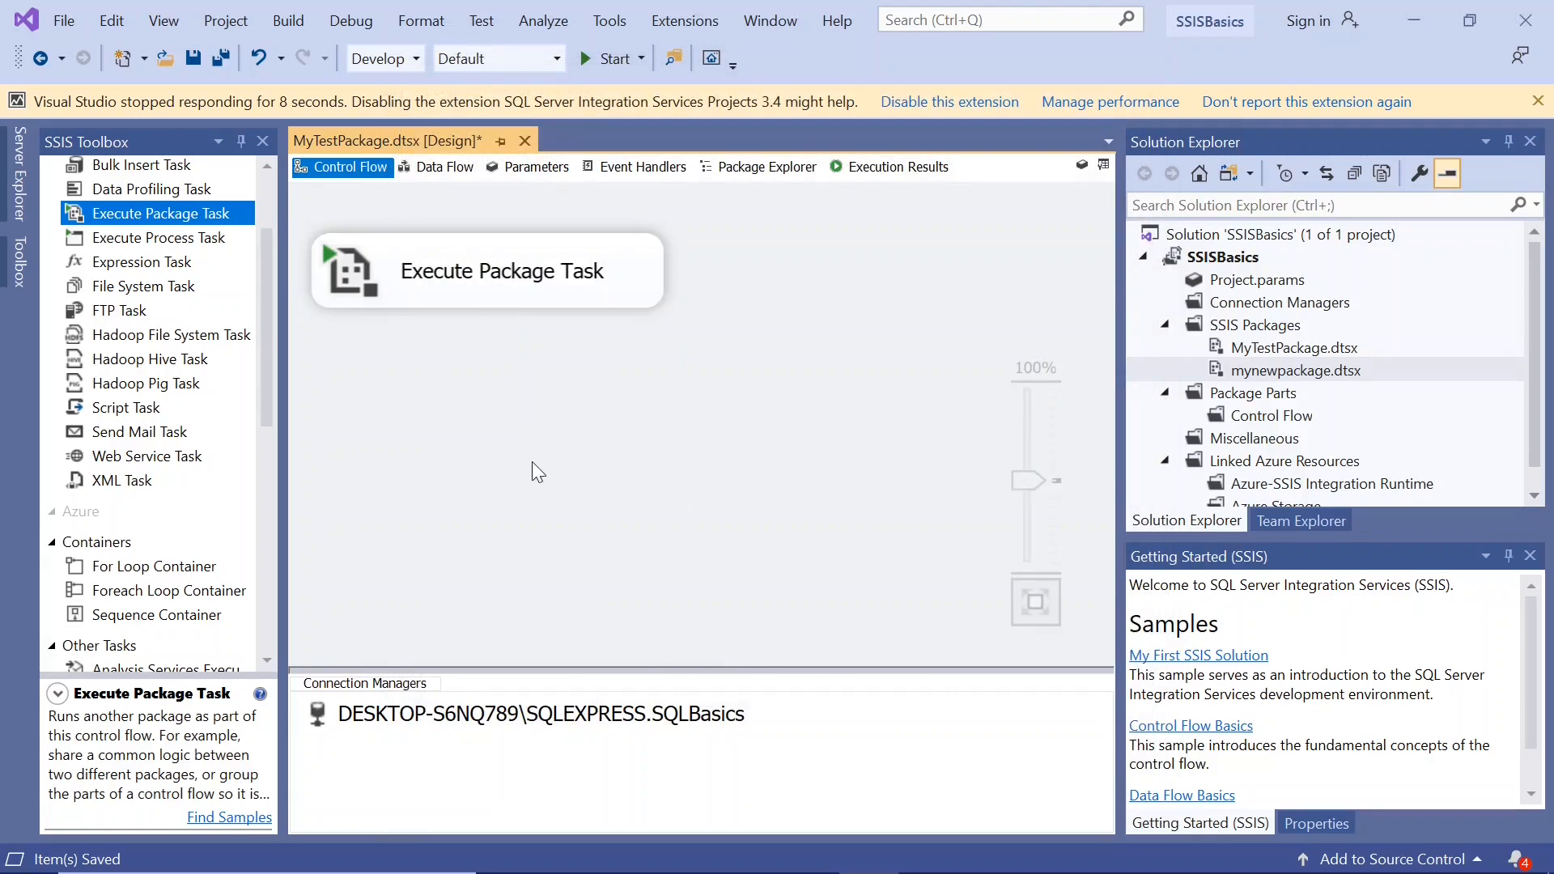
Step: Save and run MyTestPackage.dtsx, dismissing the message box shown by the child package
left_click(194, 60)
left_click(586, 55)
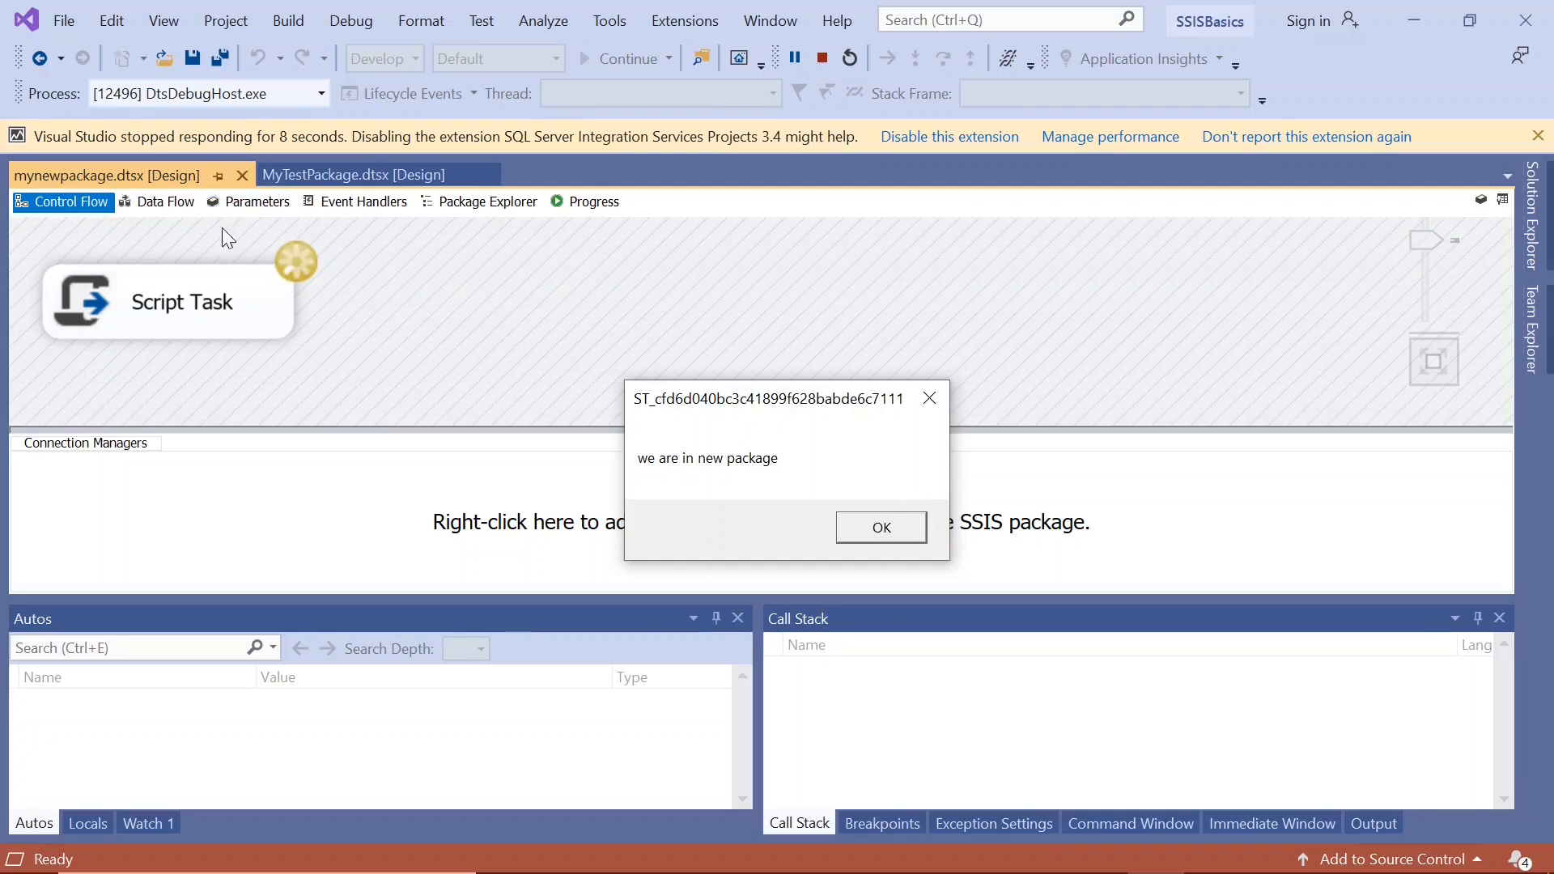
left_click(879, 551)
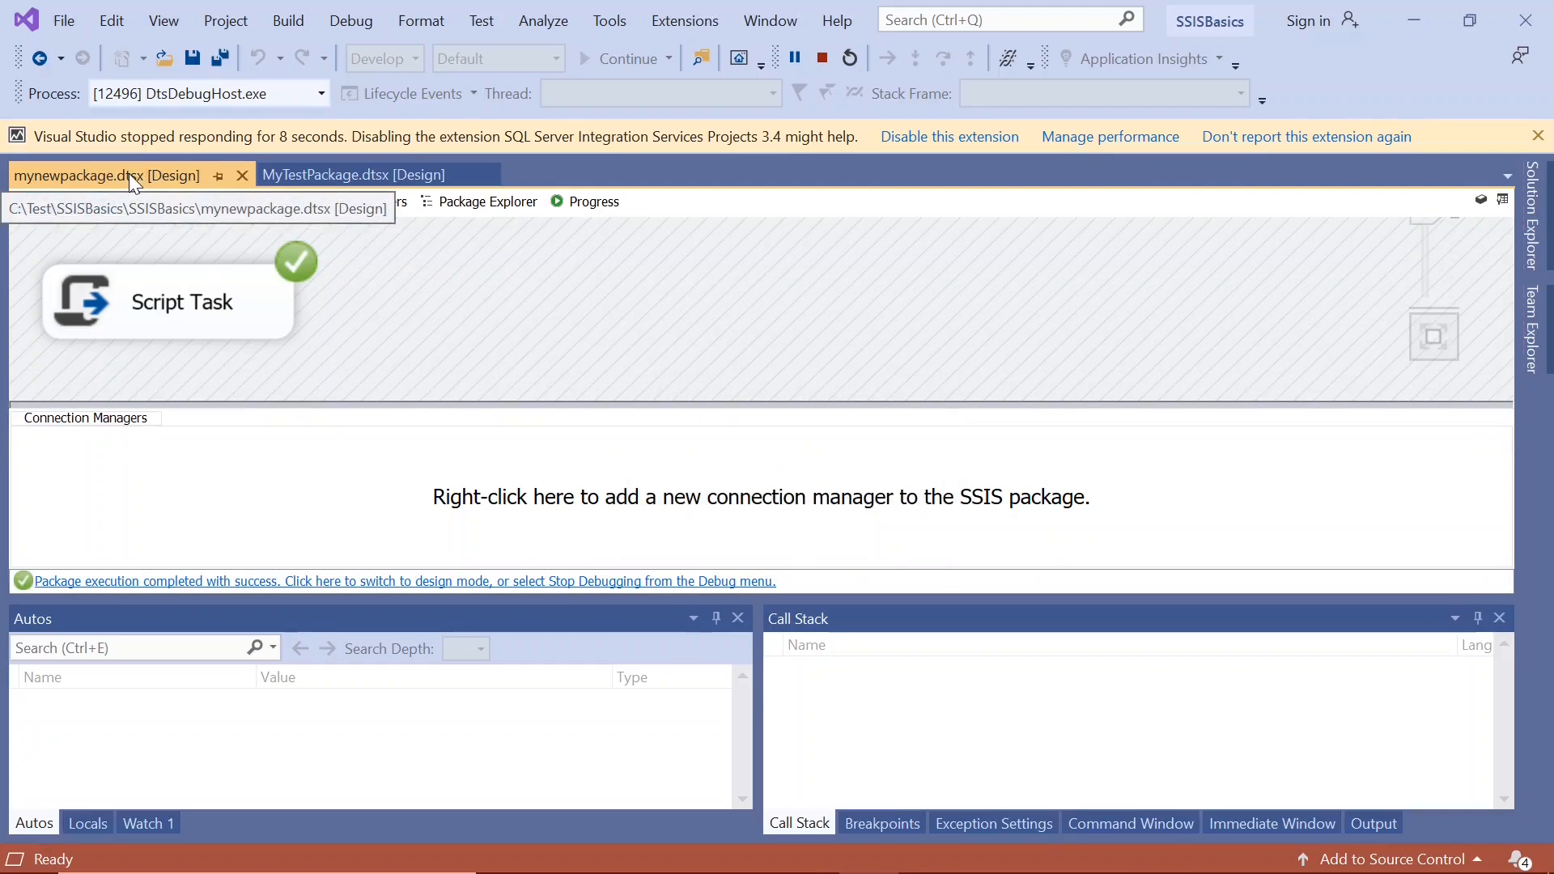
Step: Return from debugging to design mode and close the mynewpackage.dtsx designer
left_click(418, 582)
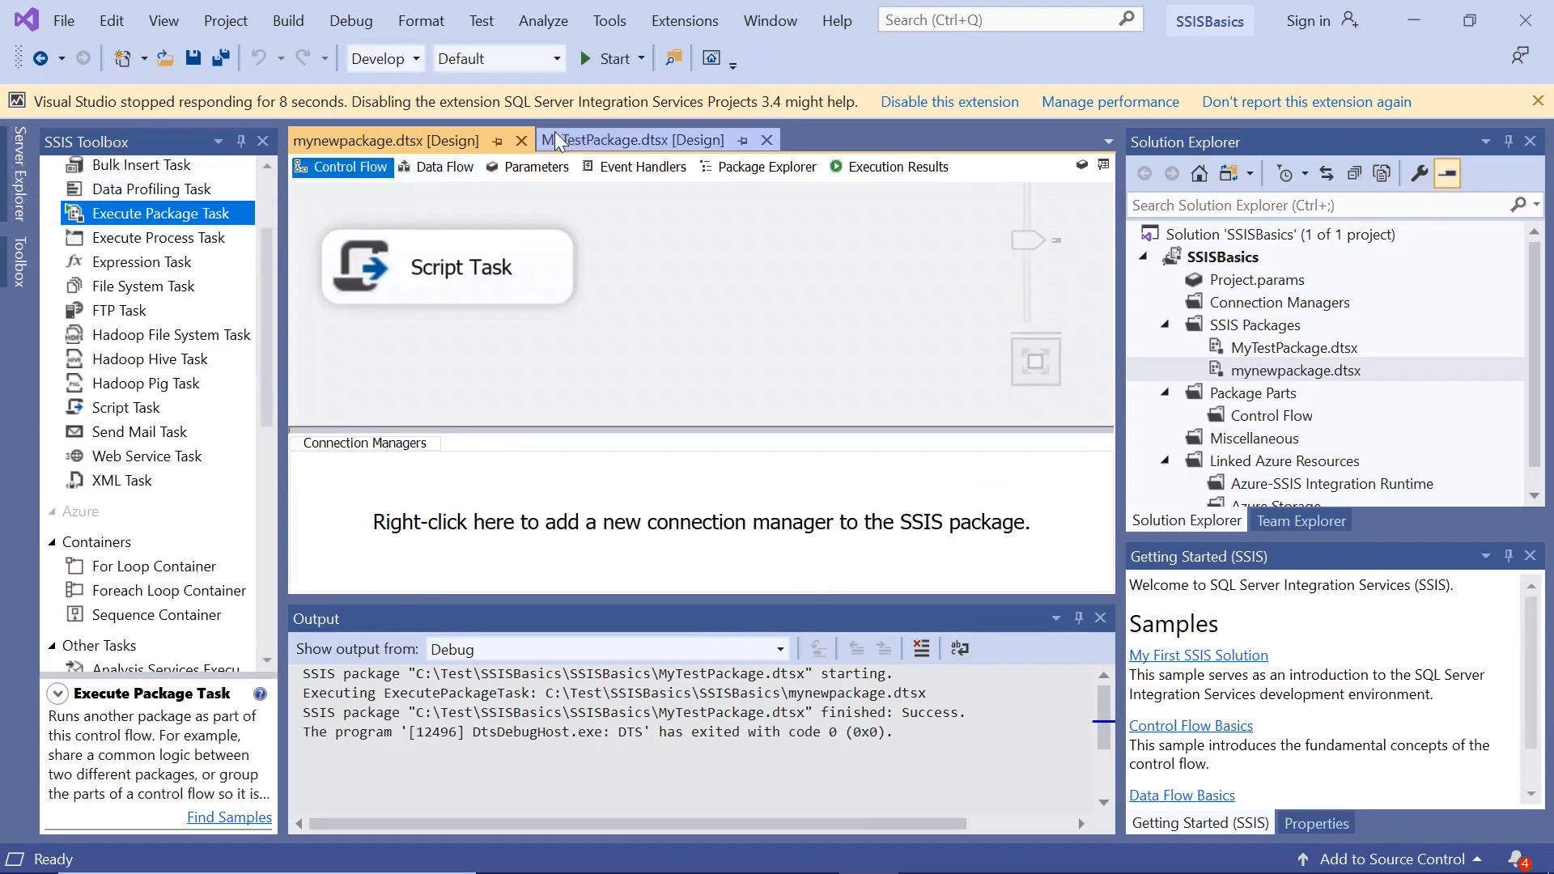
left_click(523, 141)
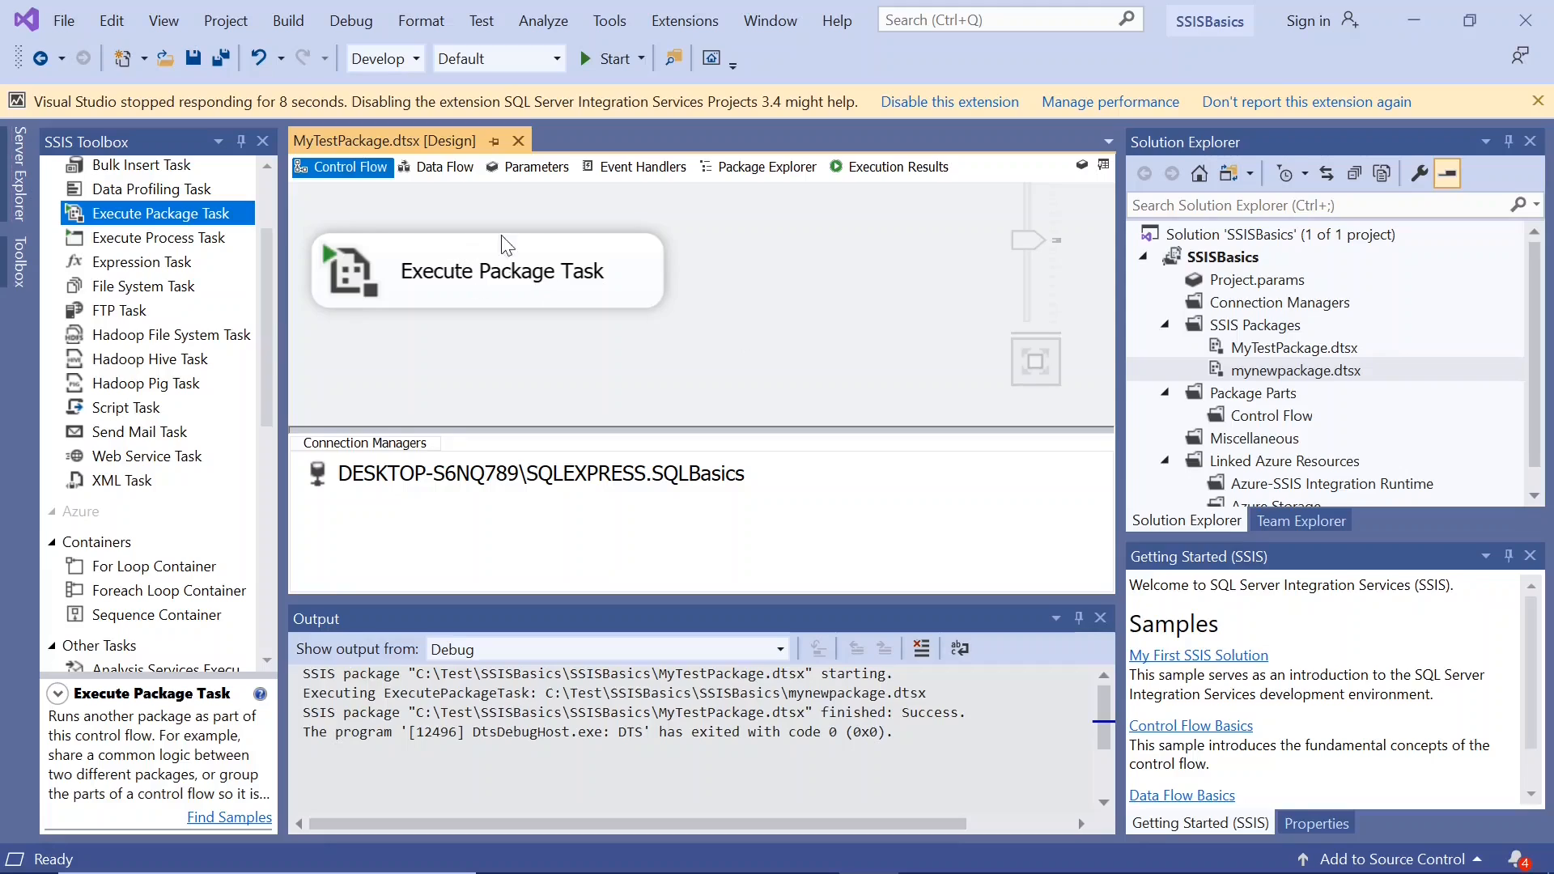
left_click(367, 270)
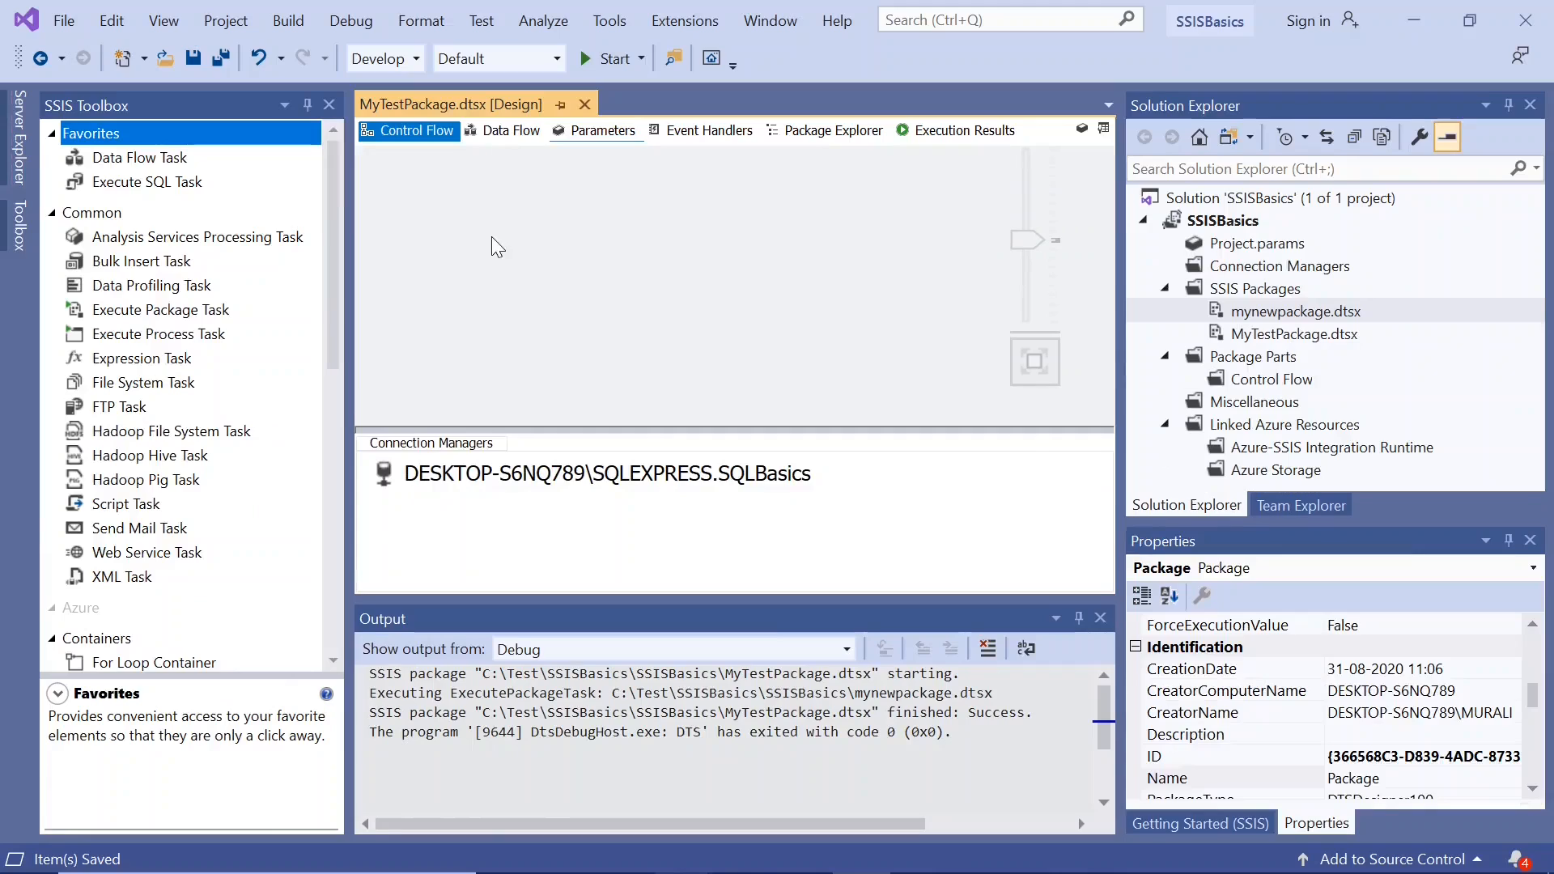
left_click(328, 255)
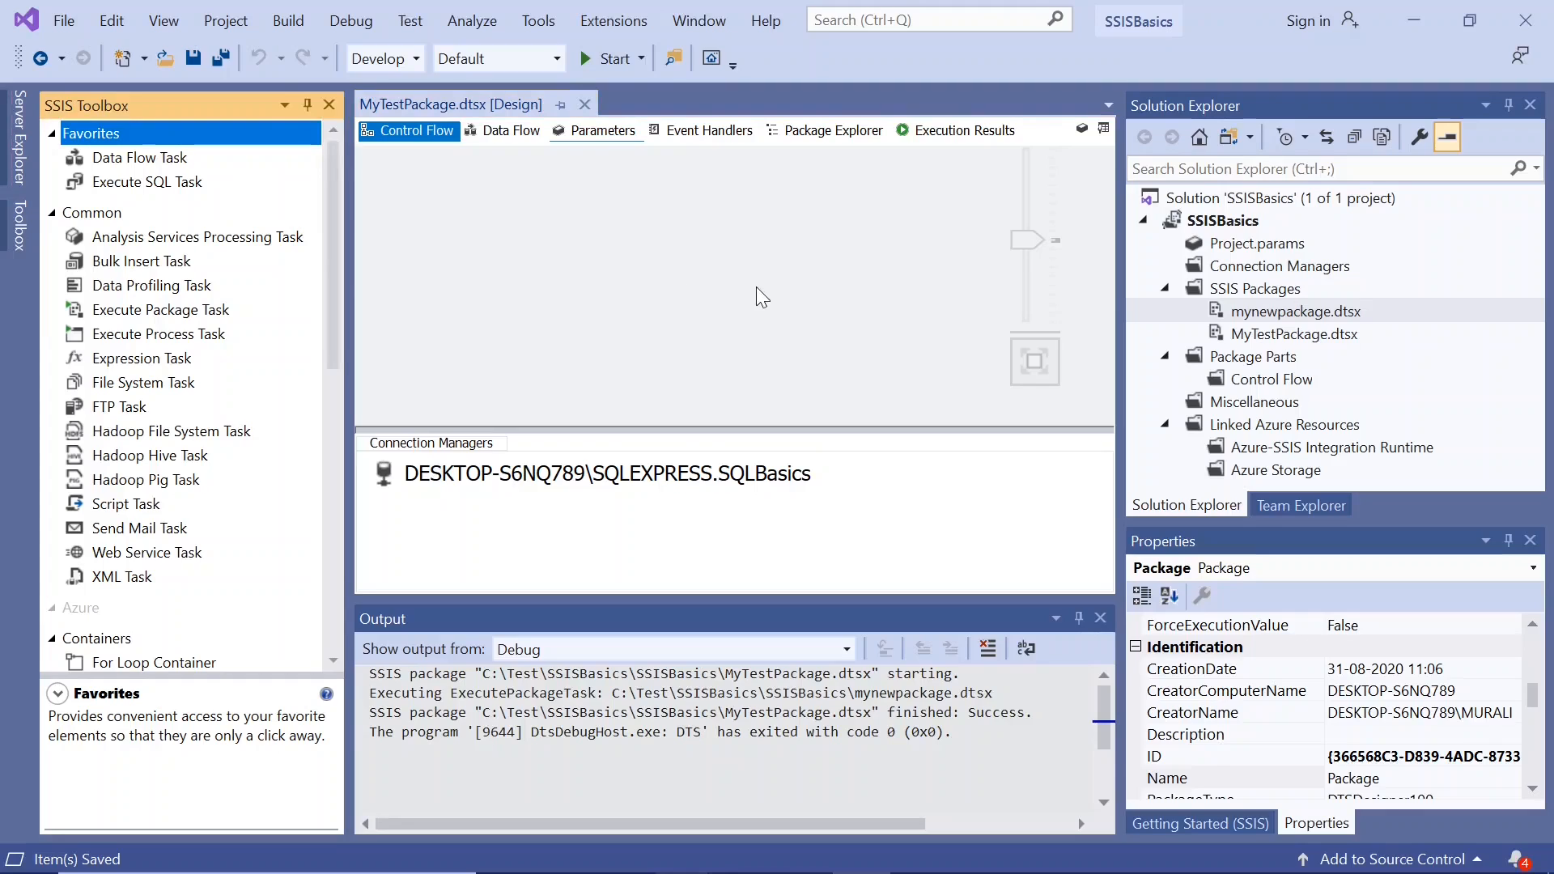
left_click(494, 206)
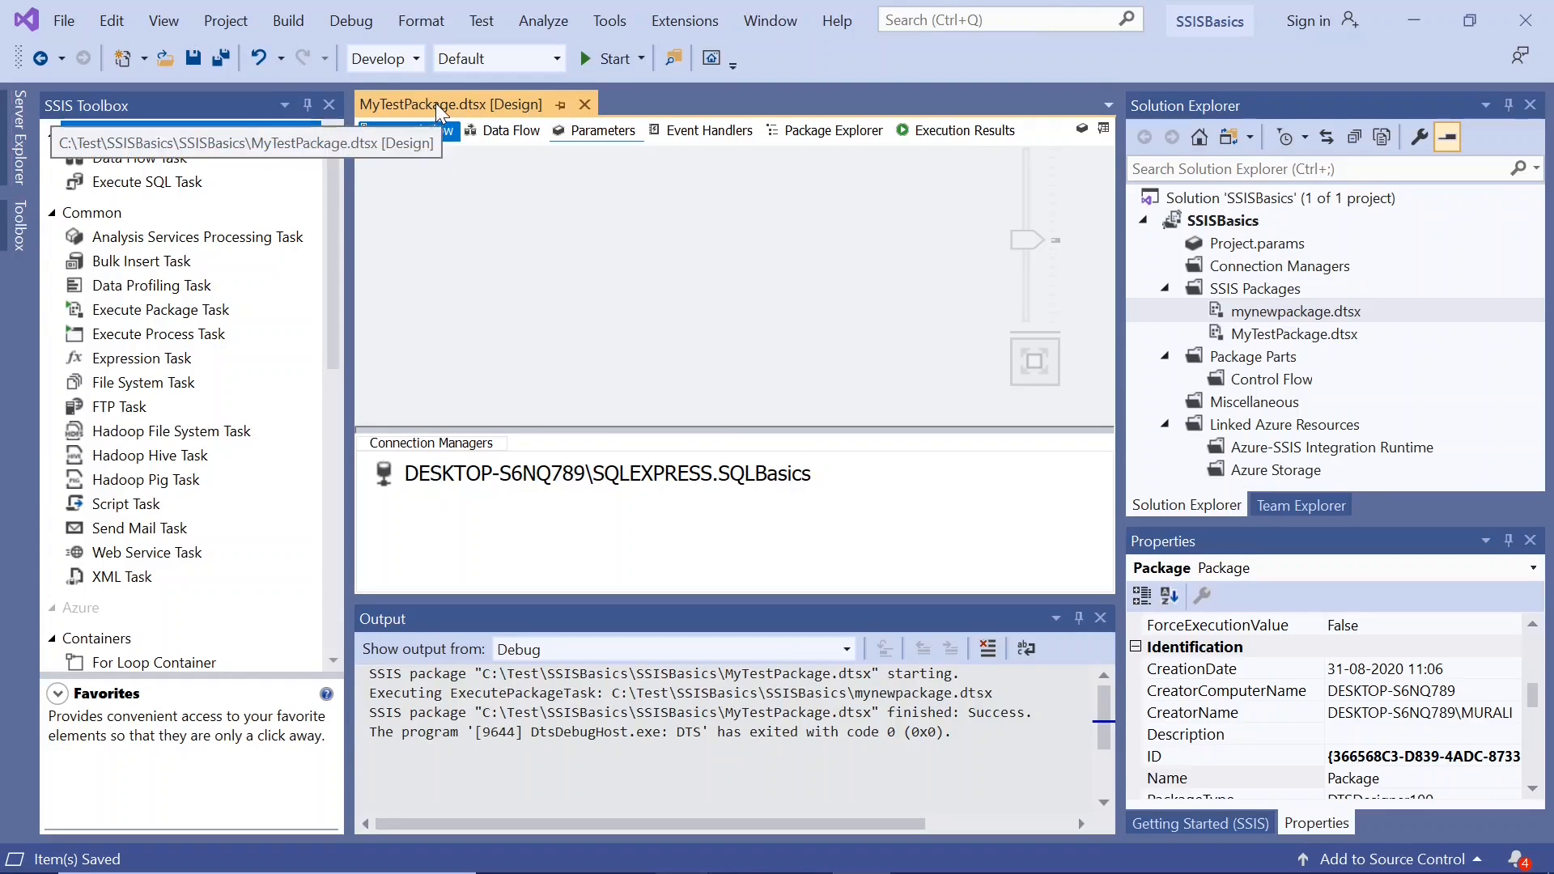
Step: Open the mynewpackage.dtsx designer, and in MyTestPackage.dtsx add a package parameter named P with data type String
double_click(1284, 314)
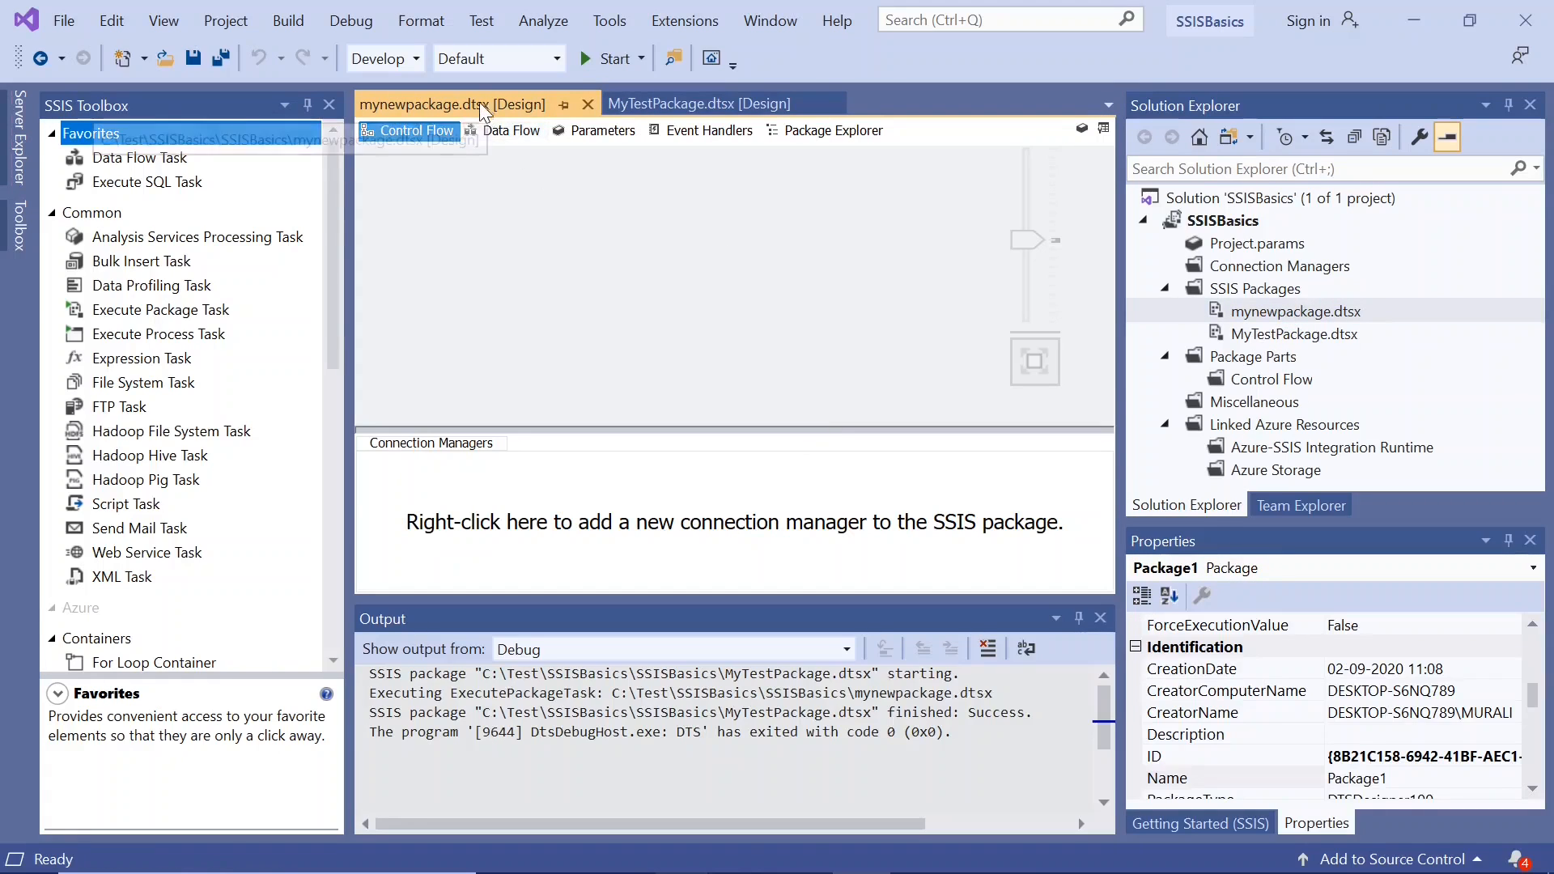
left_click(691, 103)
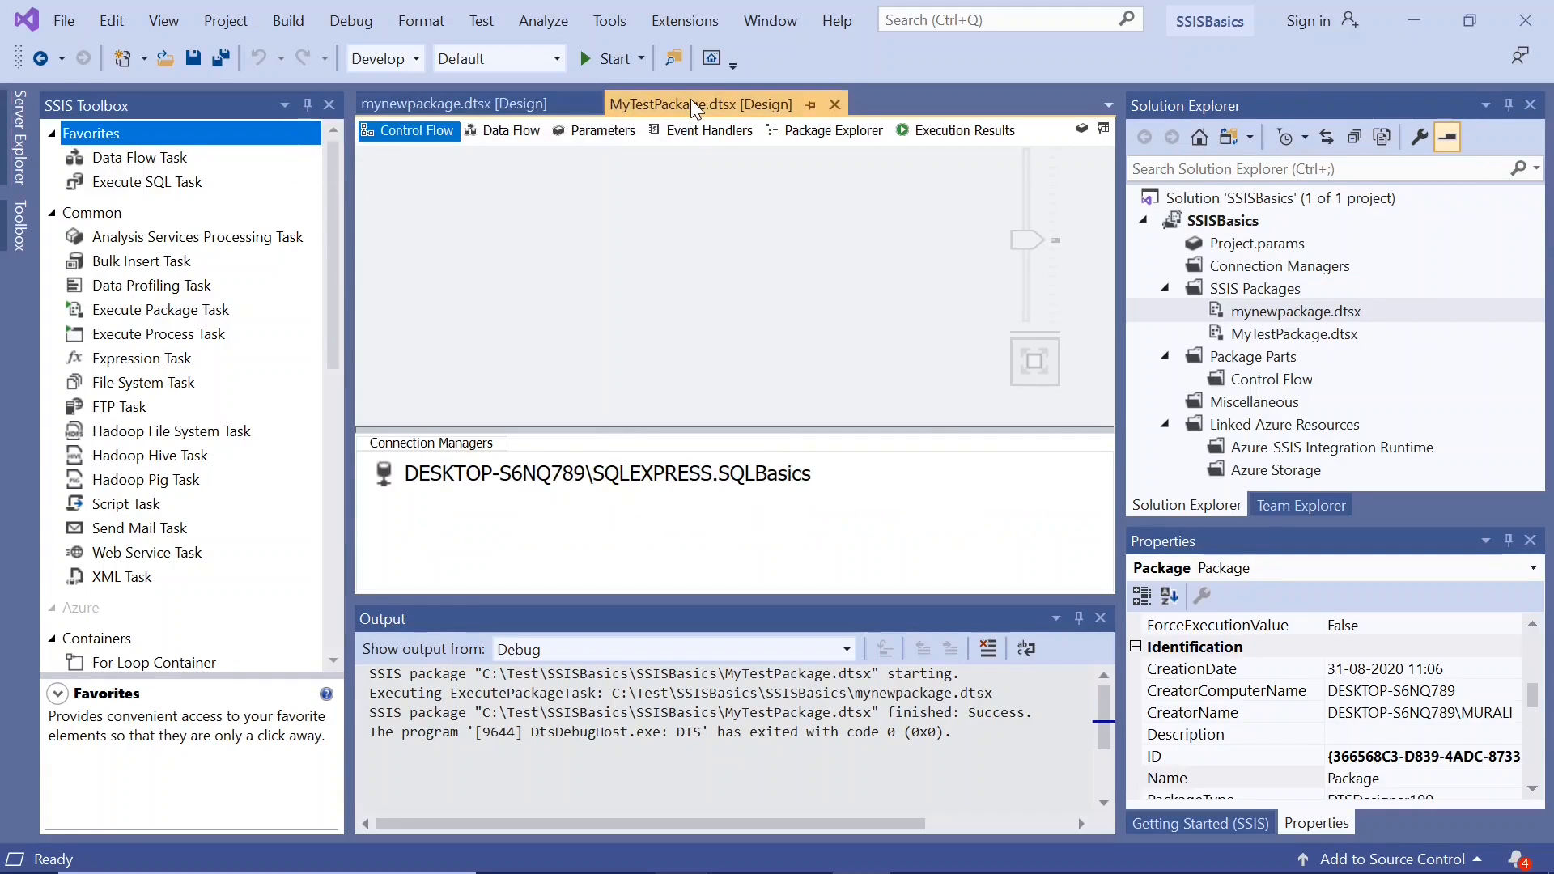
left_click(601, 132)
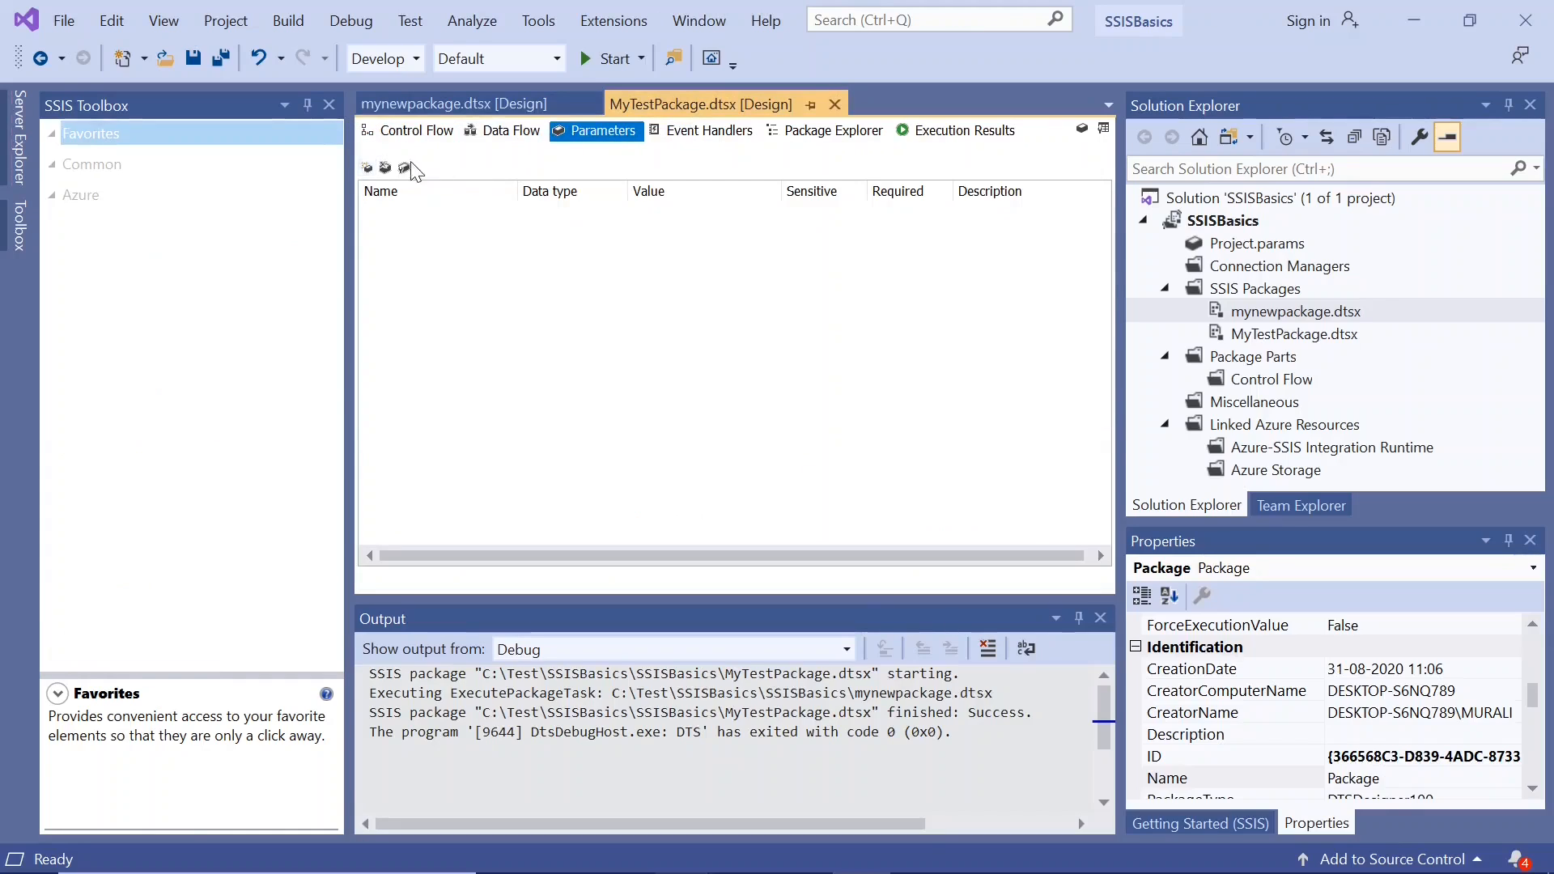
left_click(369, 167)
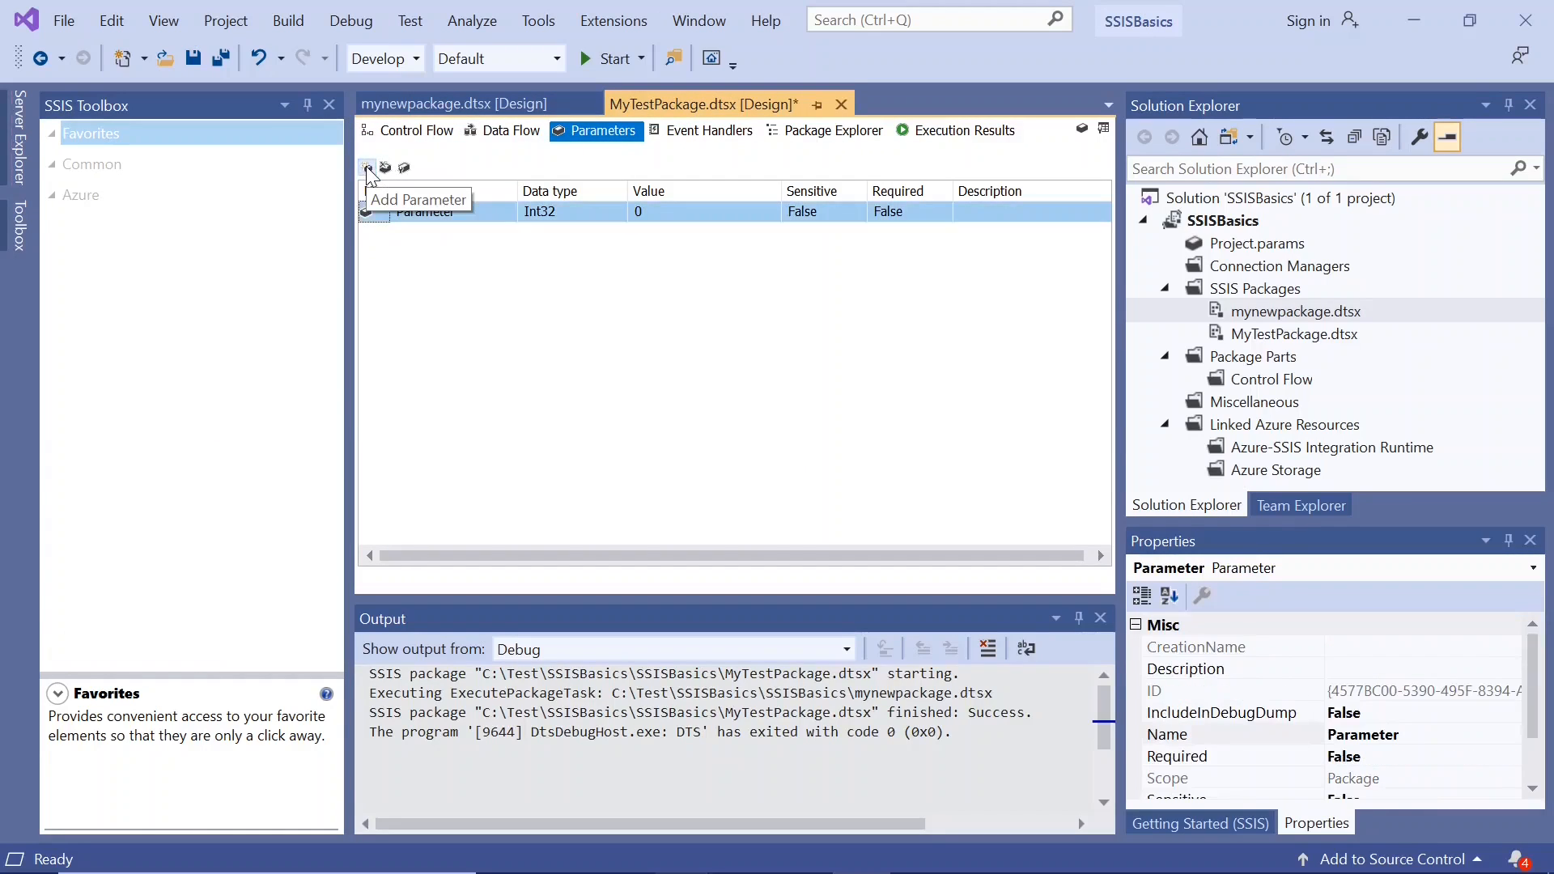
left_click_drag(457, 212, 388, 213)
type("P")
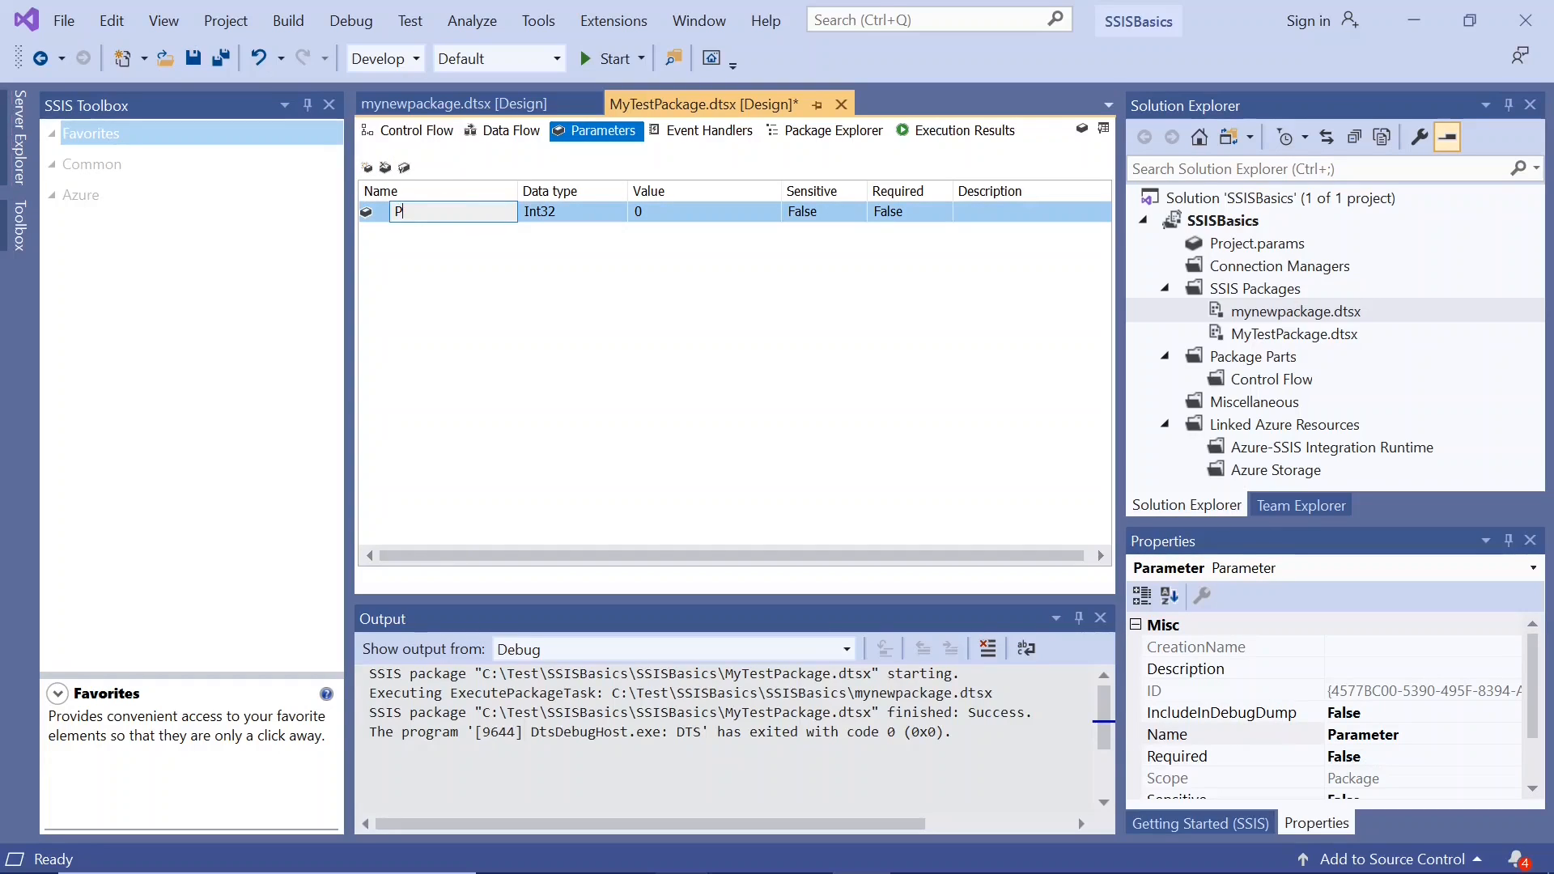
left_click(601, 214)
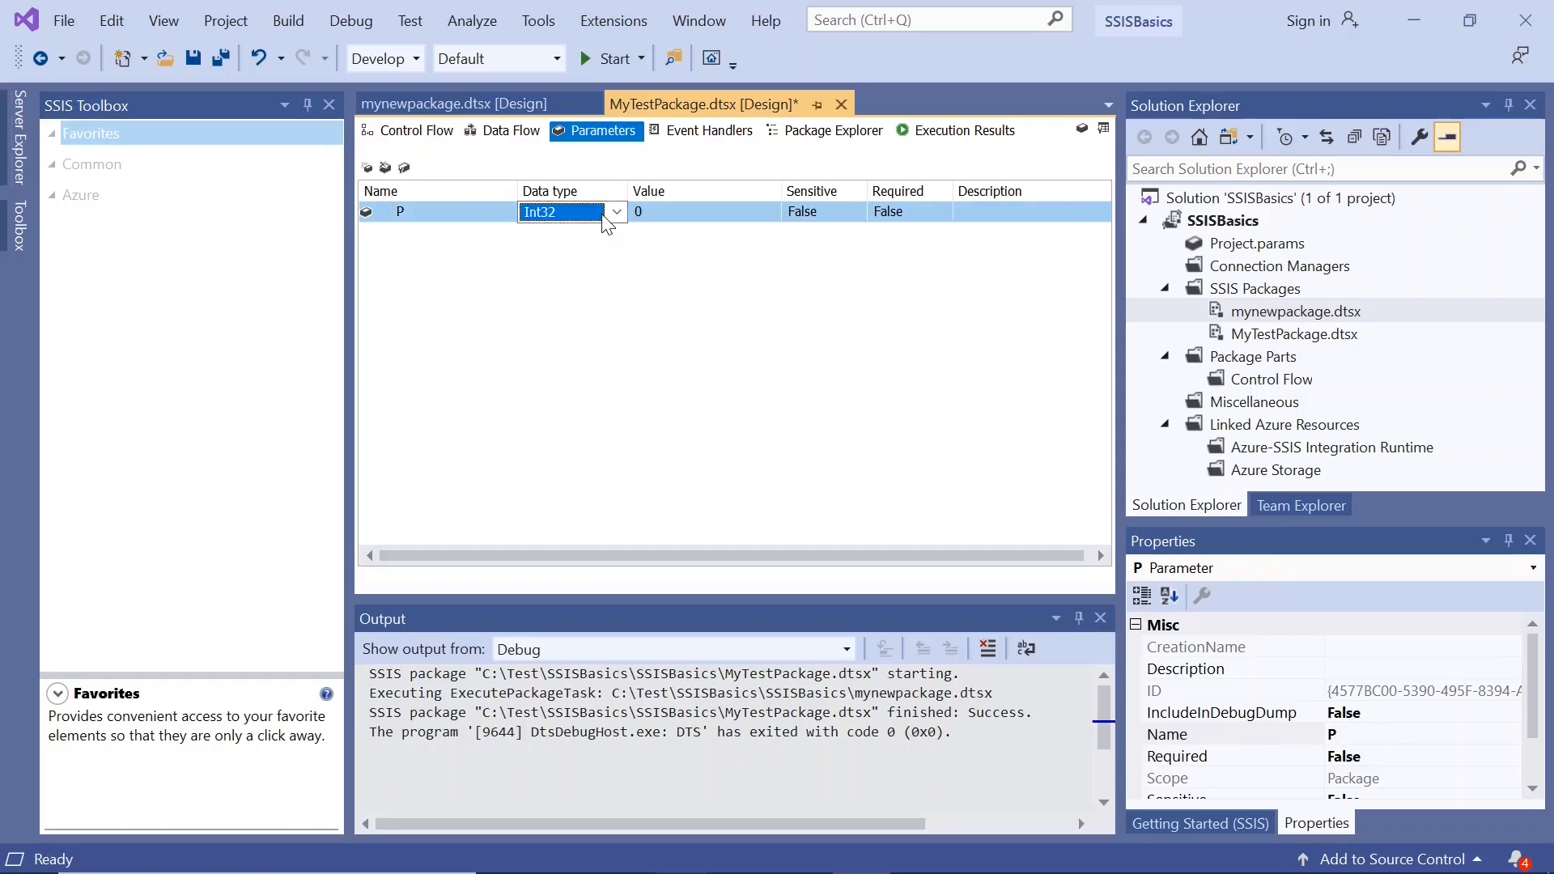
left_click(617, 213)
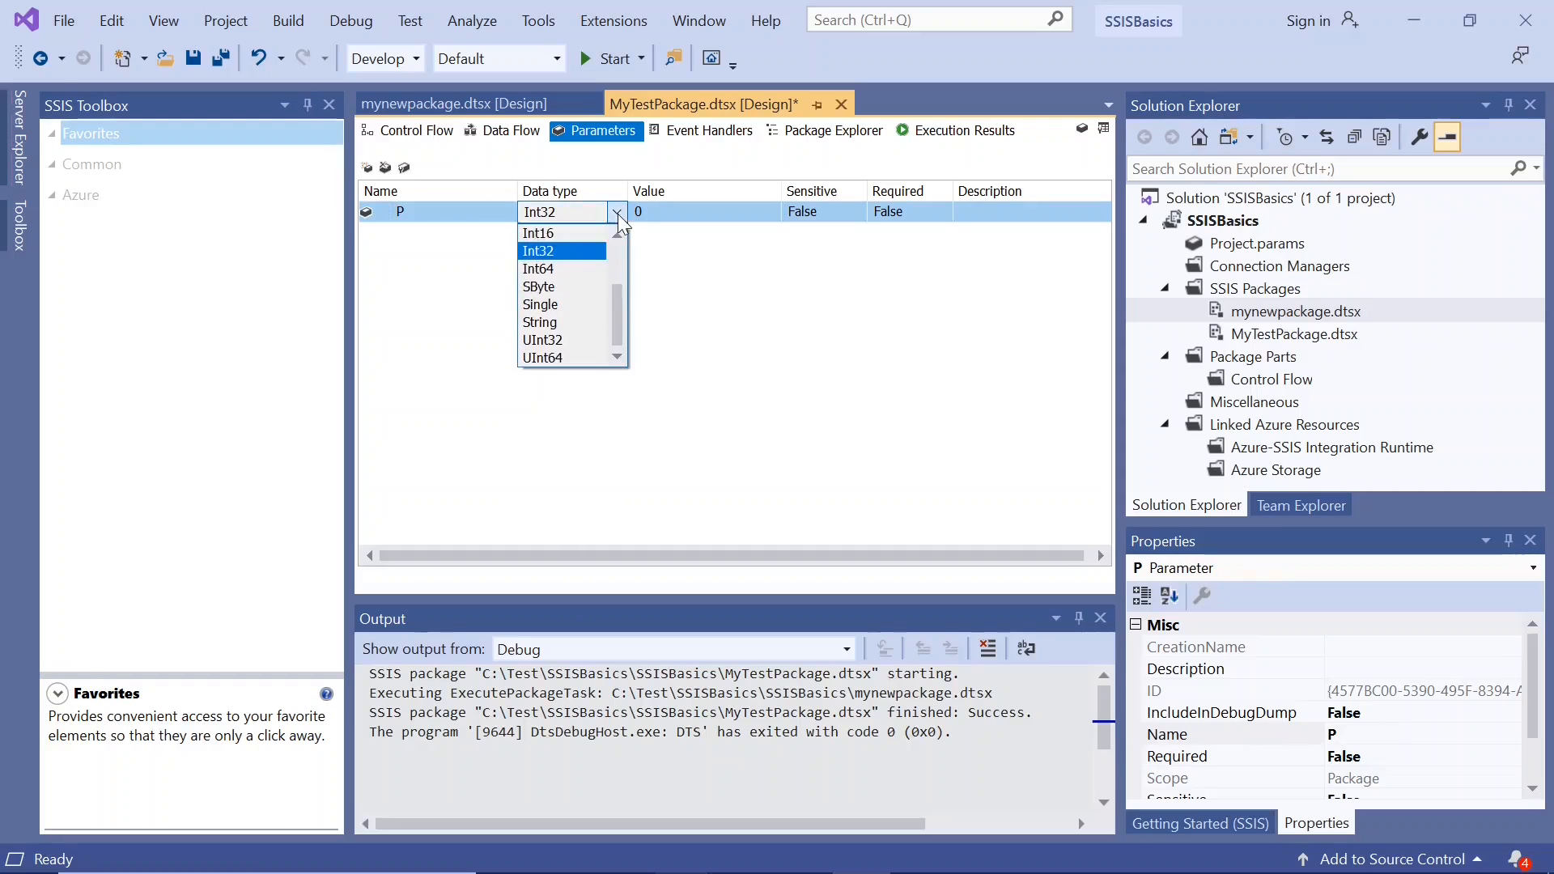
left_click(547, 321)
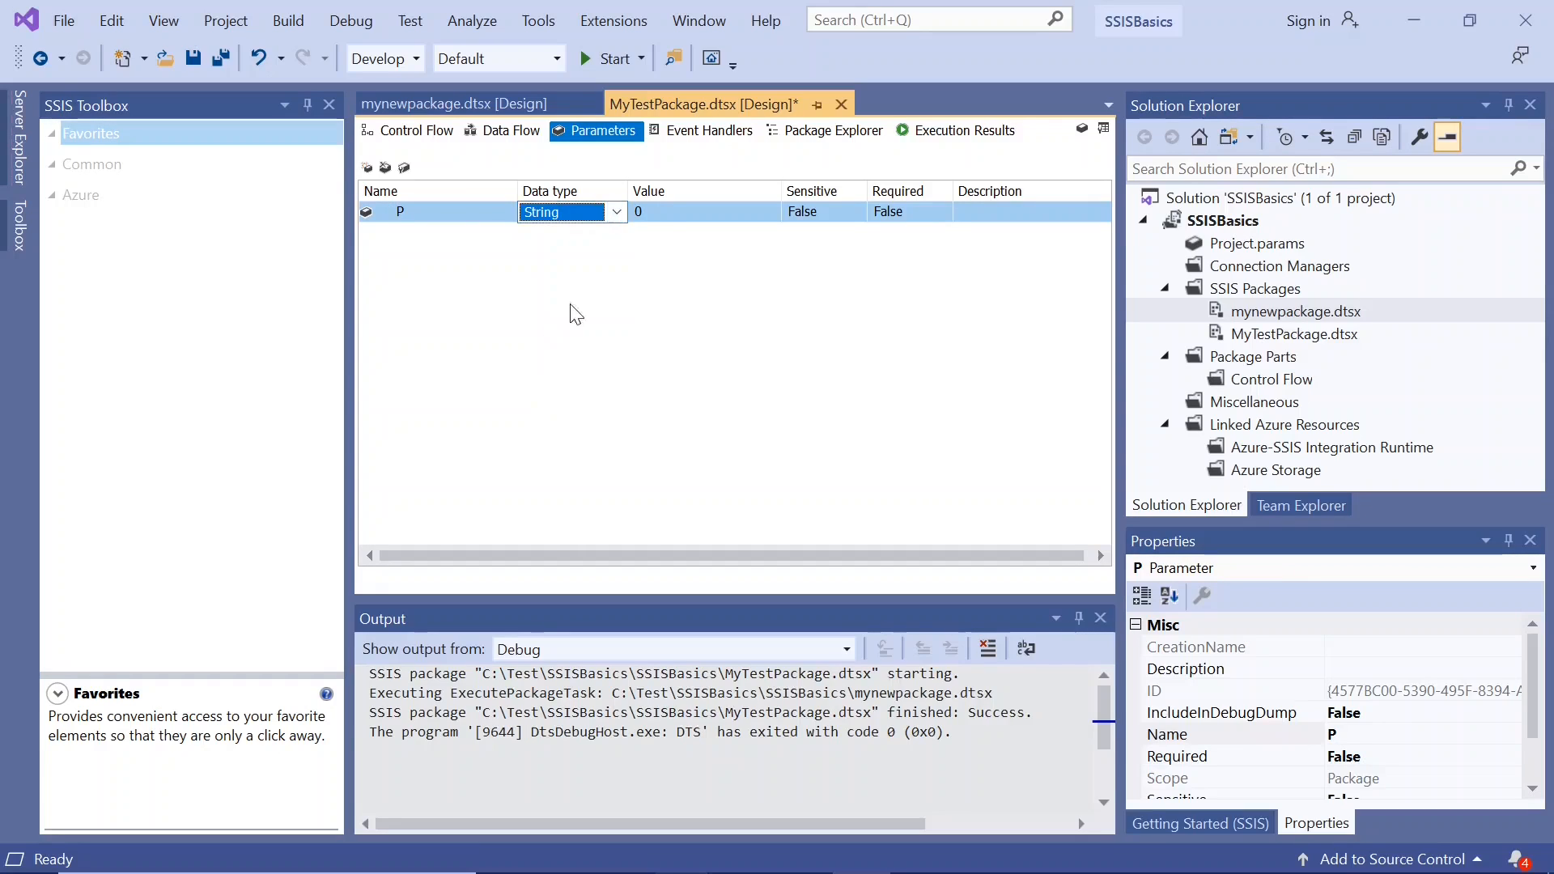
Step: Set parameter P's value to "I am from MyTest Package" and save MyTestPackage.dtsx from its control flow
left_click(671, 216)
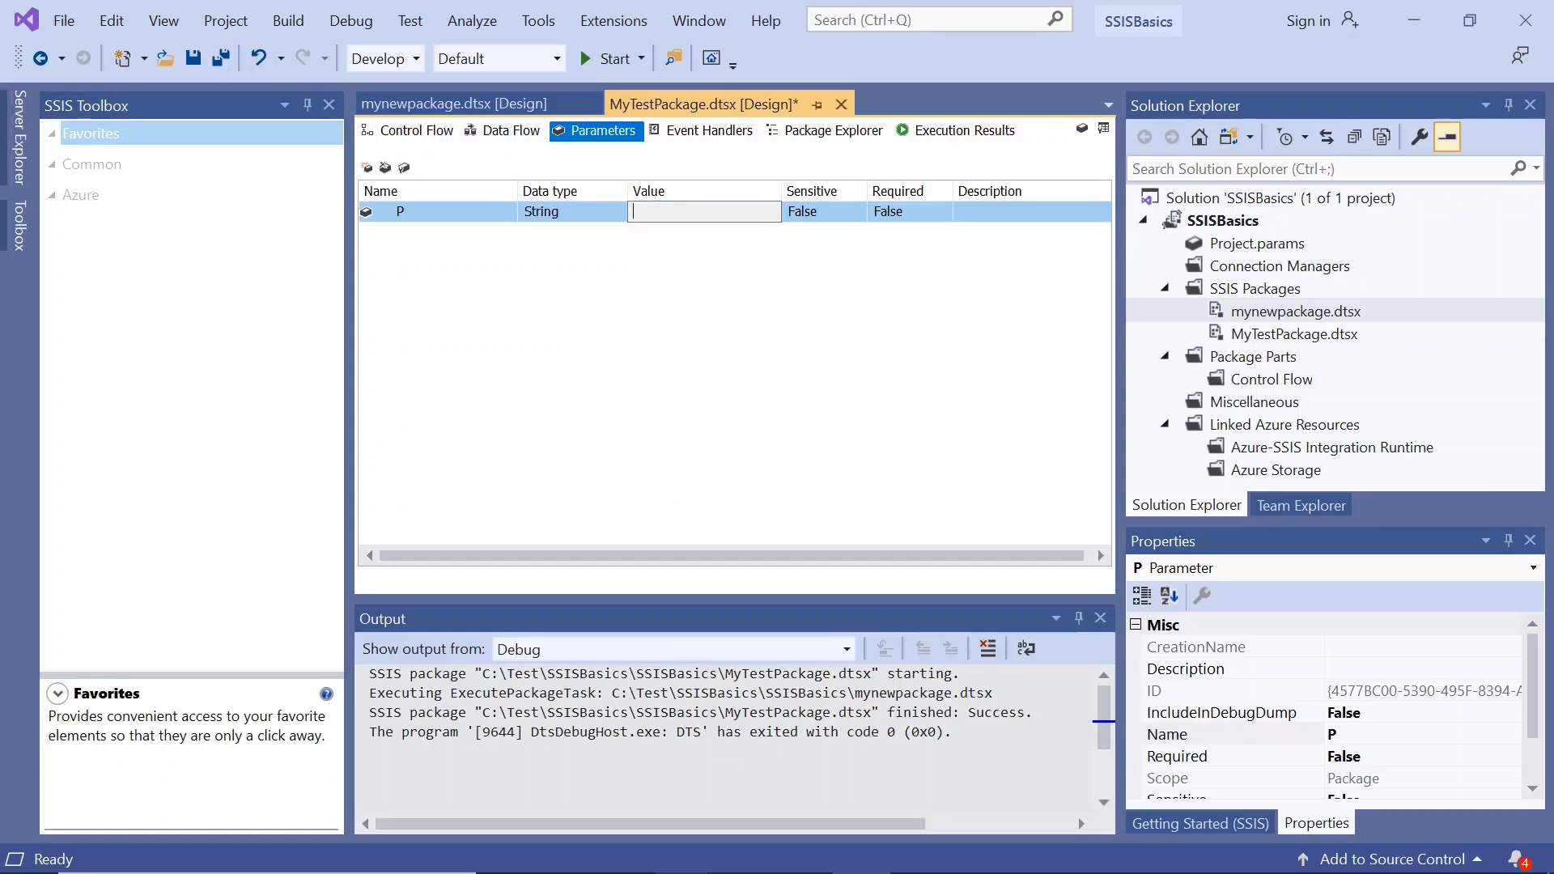
type("I")
key("BackSpace")
key("BackSpace")
key("BackSpace")
type("I am from")
type(" M")
type("yTest")
type(" Package")
key("Return")
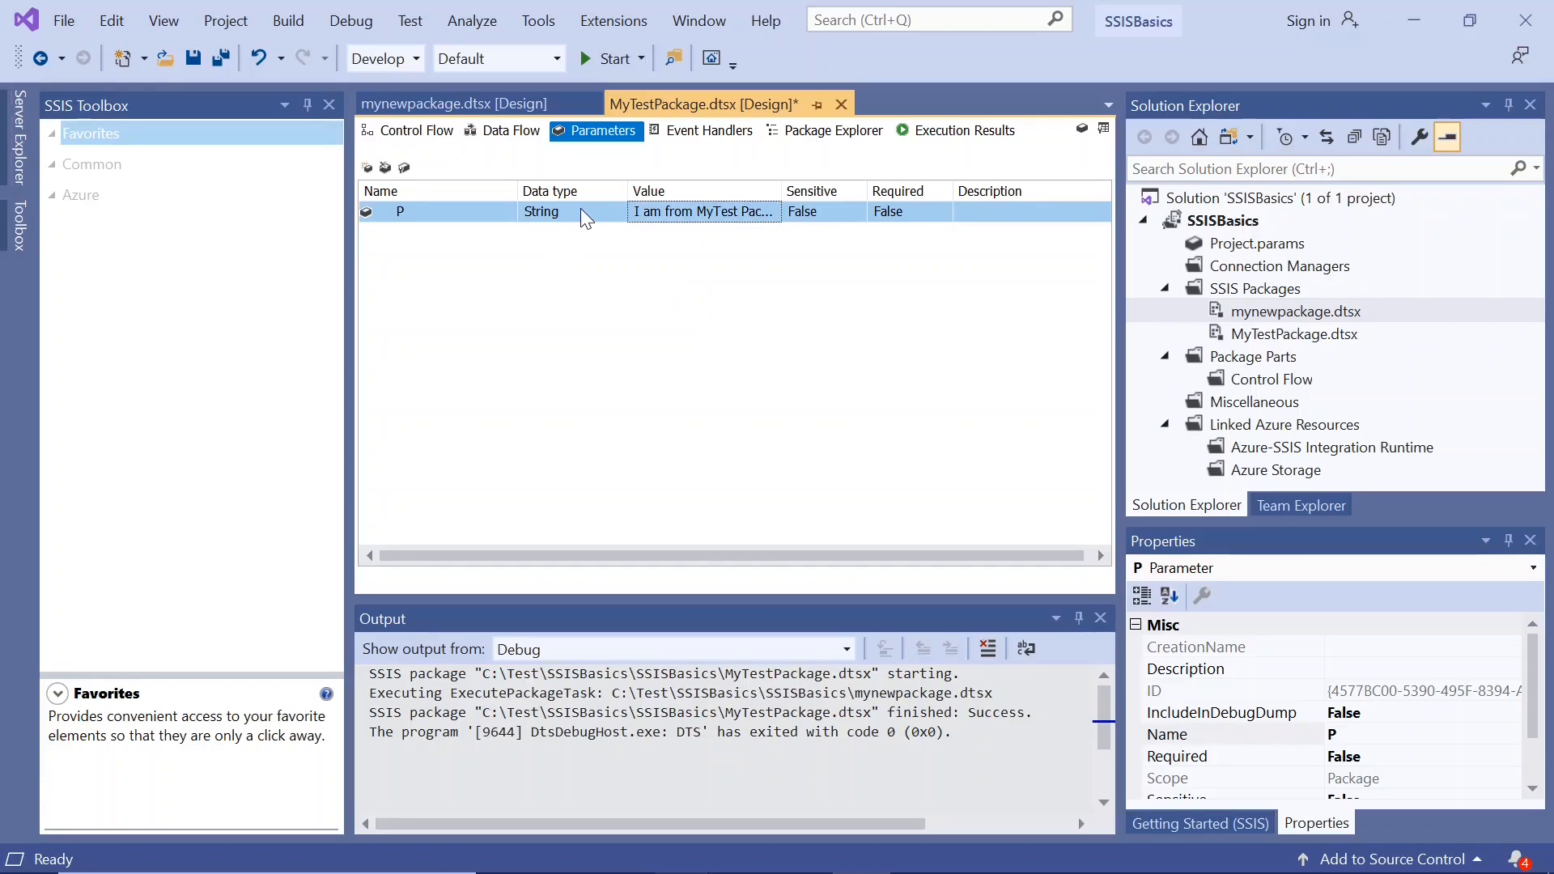
left_click(407, 131)
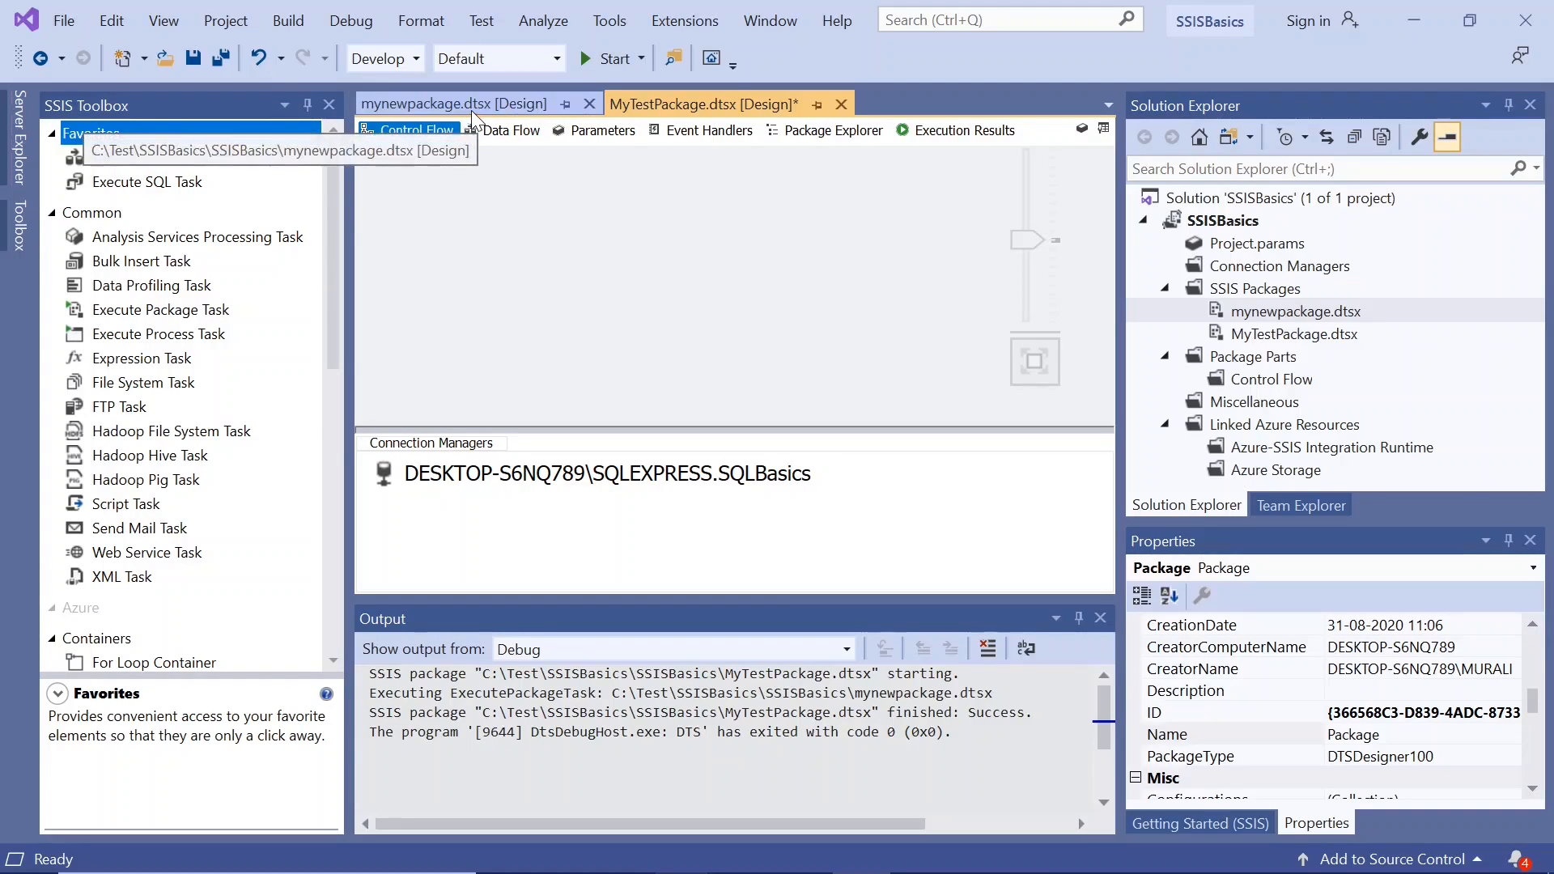
left_click(189, 57)
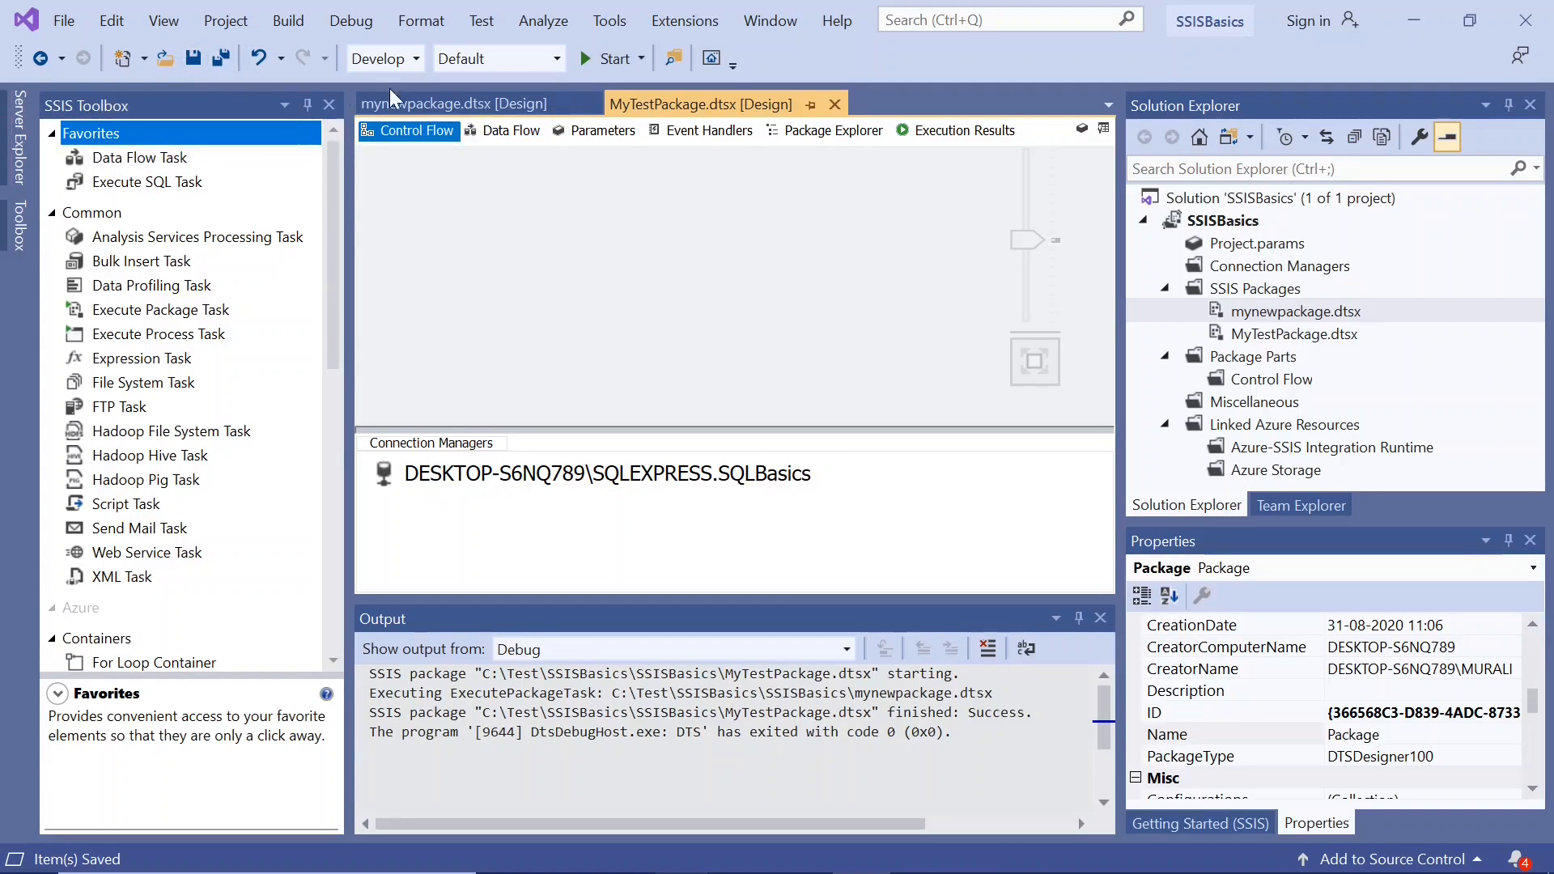
Step: Add a package parameter named N with data type String to mynewpackage.dtsx
left_click(435, 105)
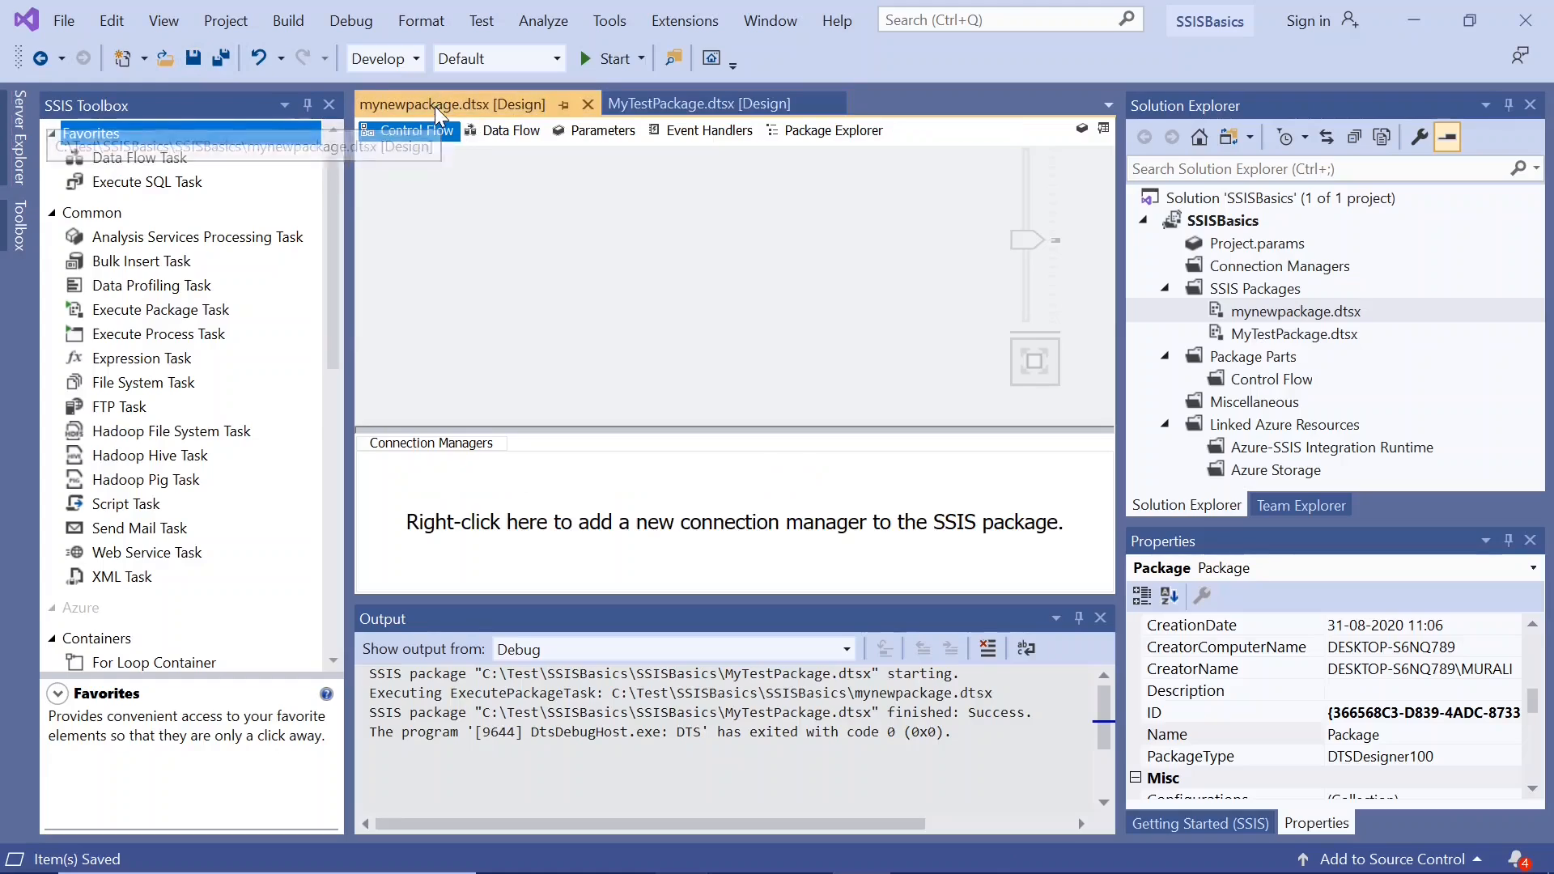
left_click(586, 133)
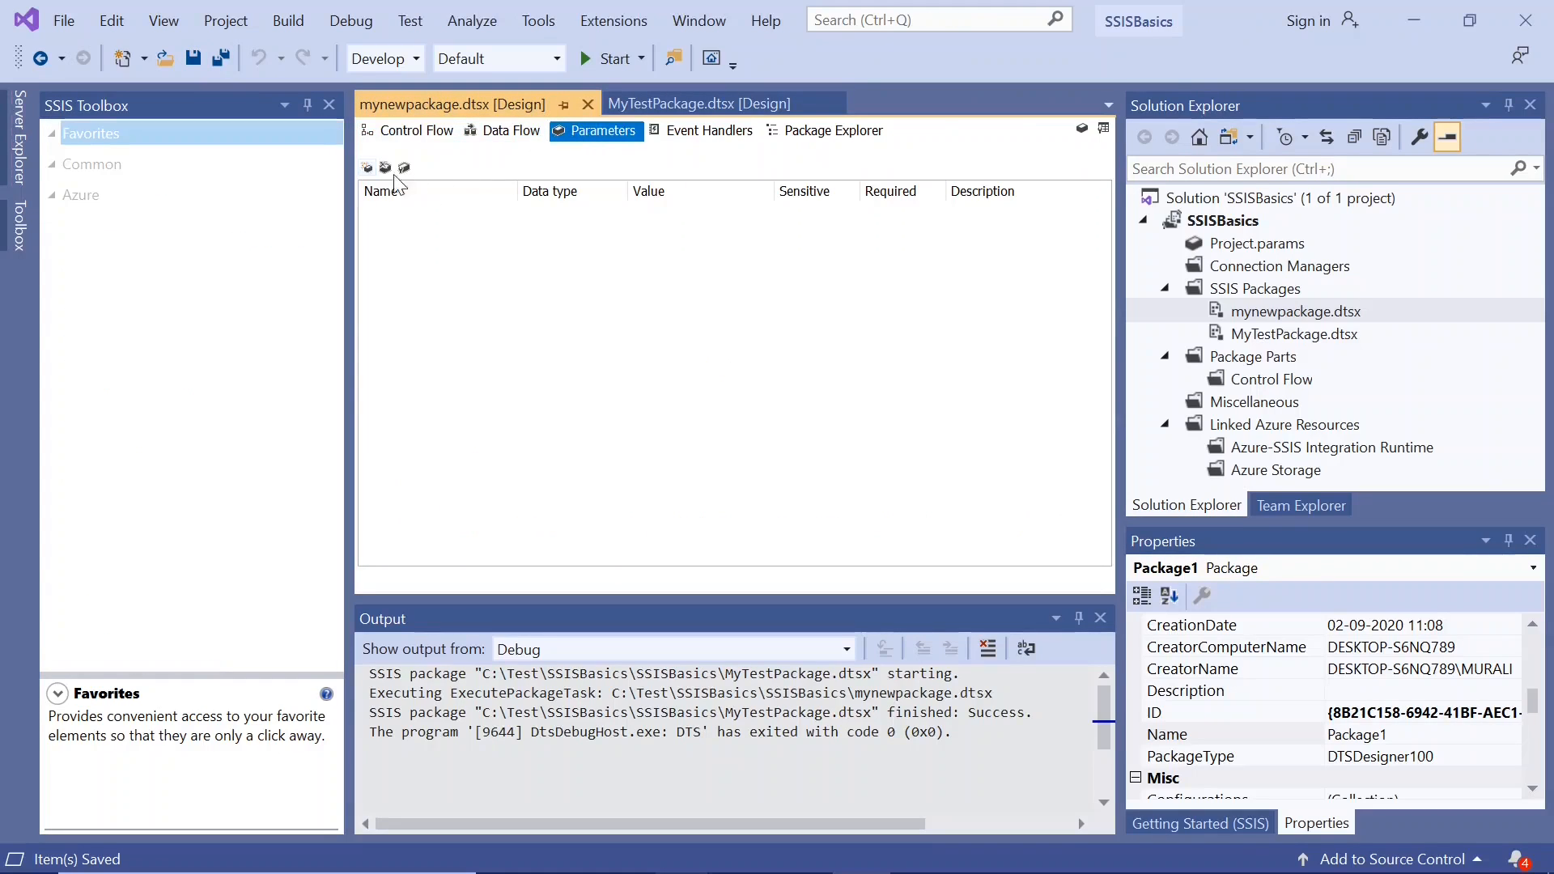
left_click(368, 169)
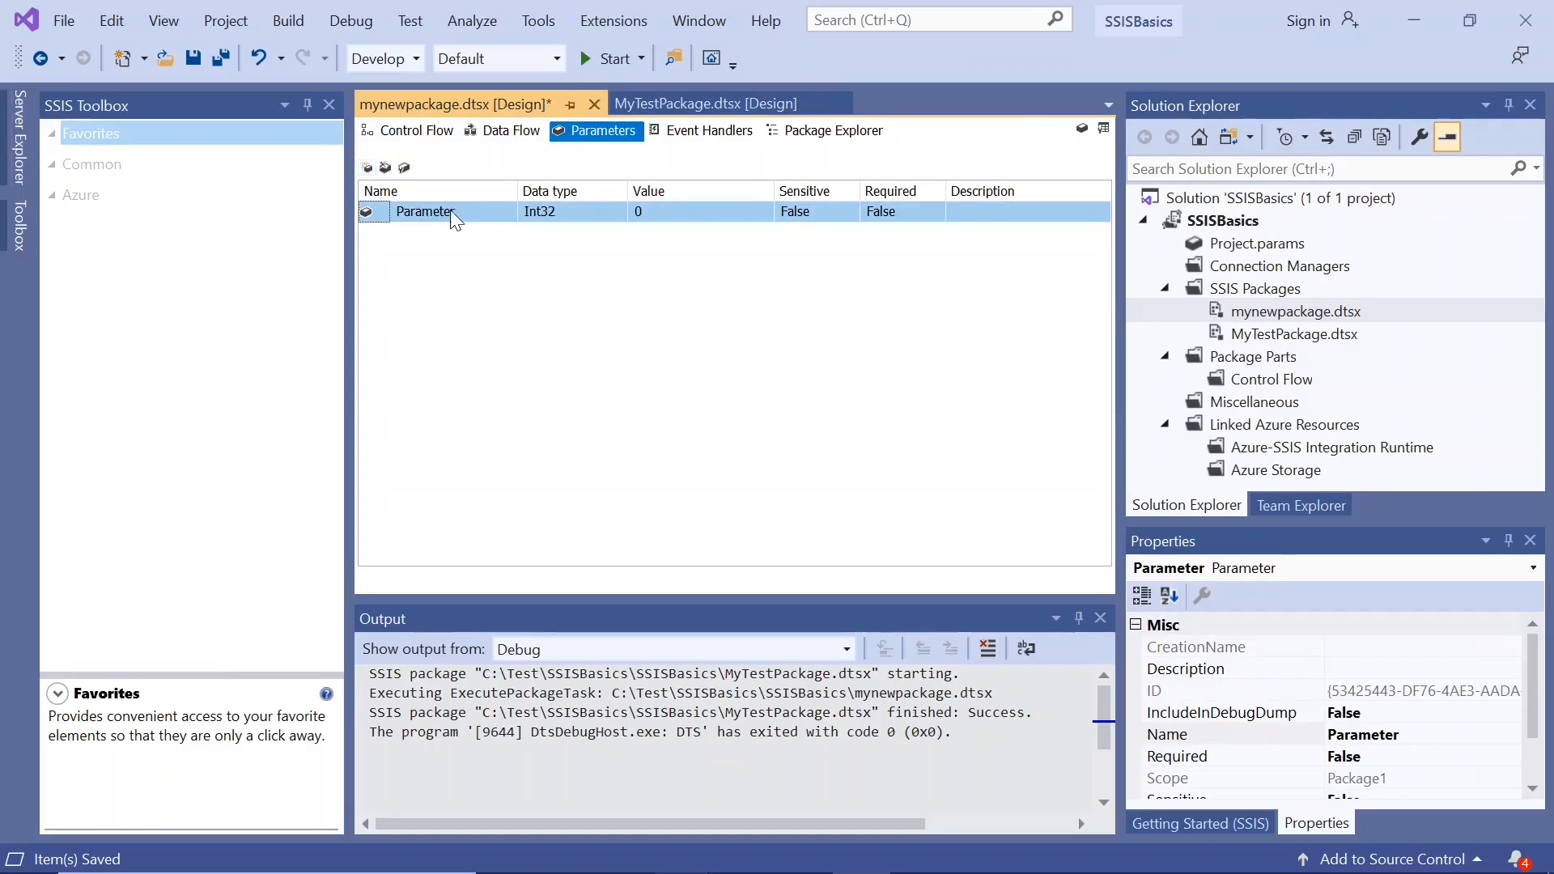
left_click(469, 210)
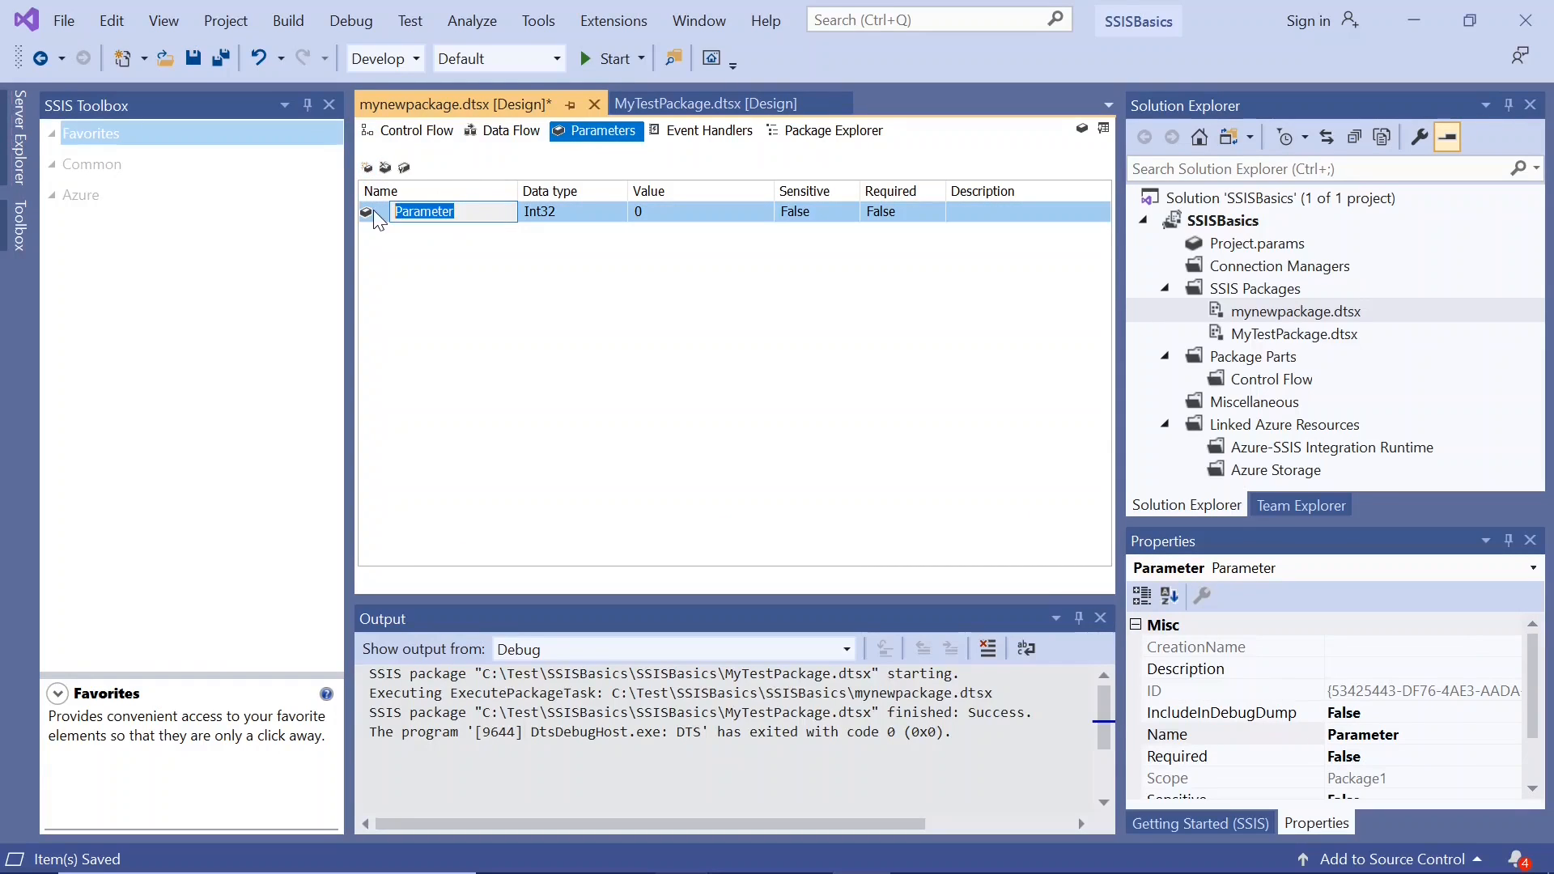
type("N")
left_click(560, 213)
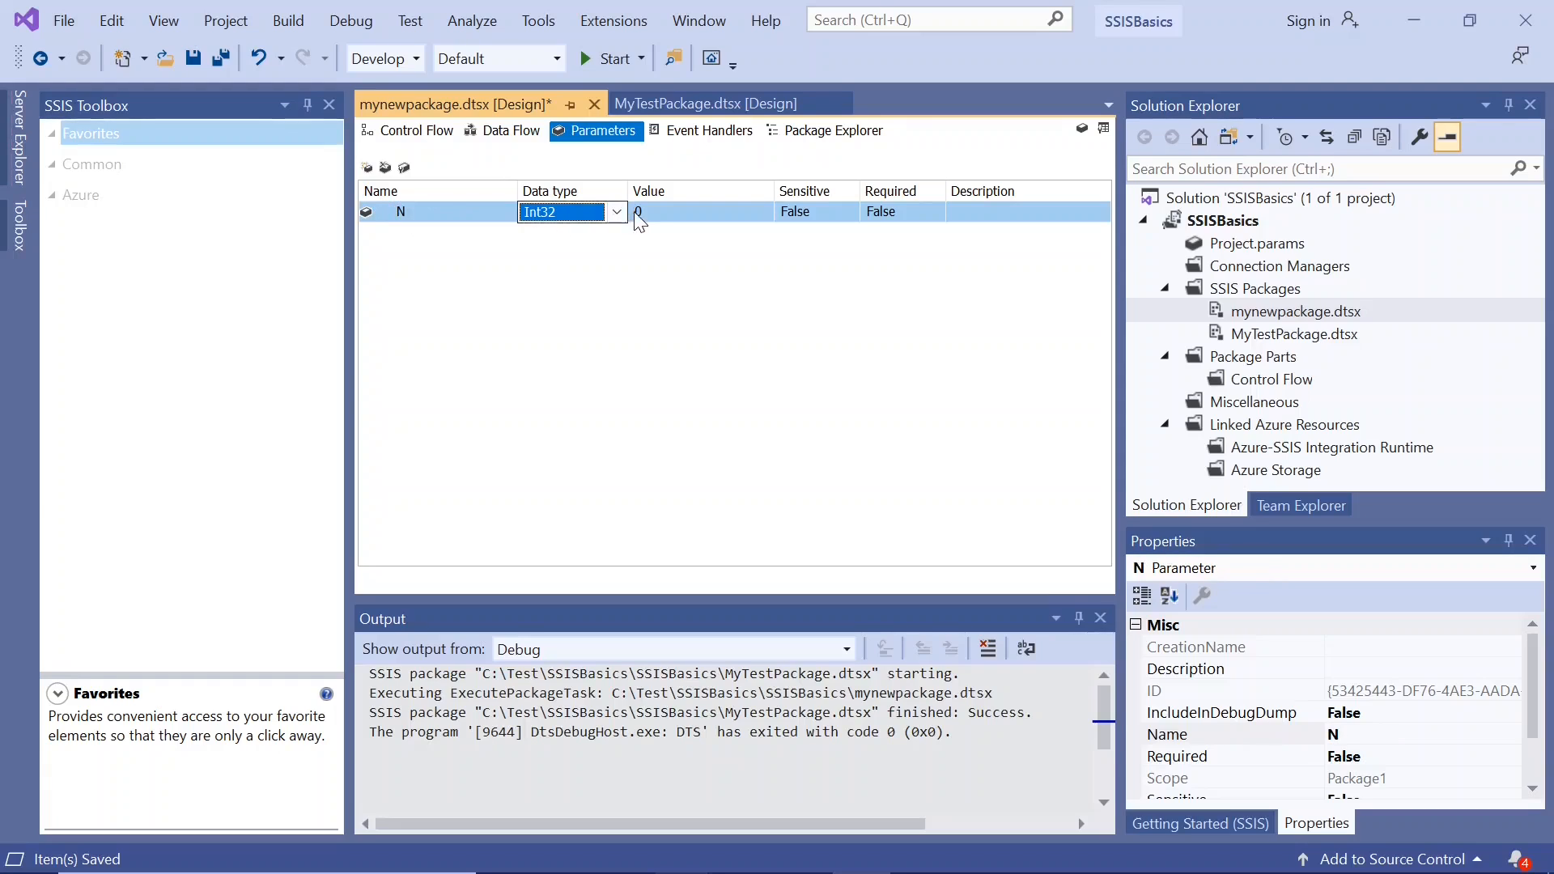
left_click(617, 211)
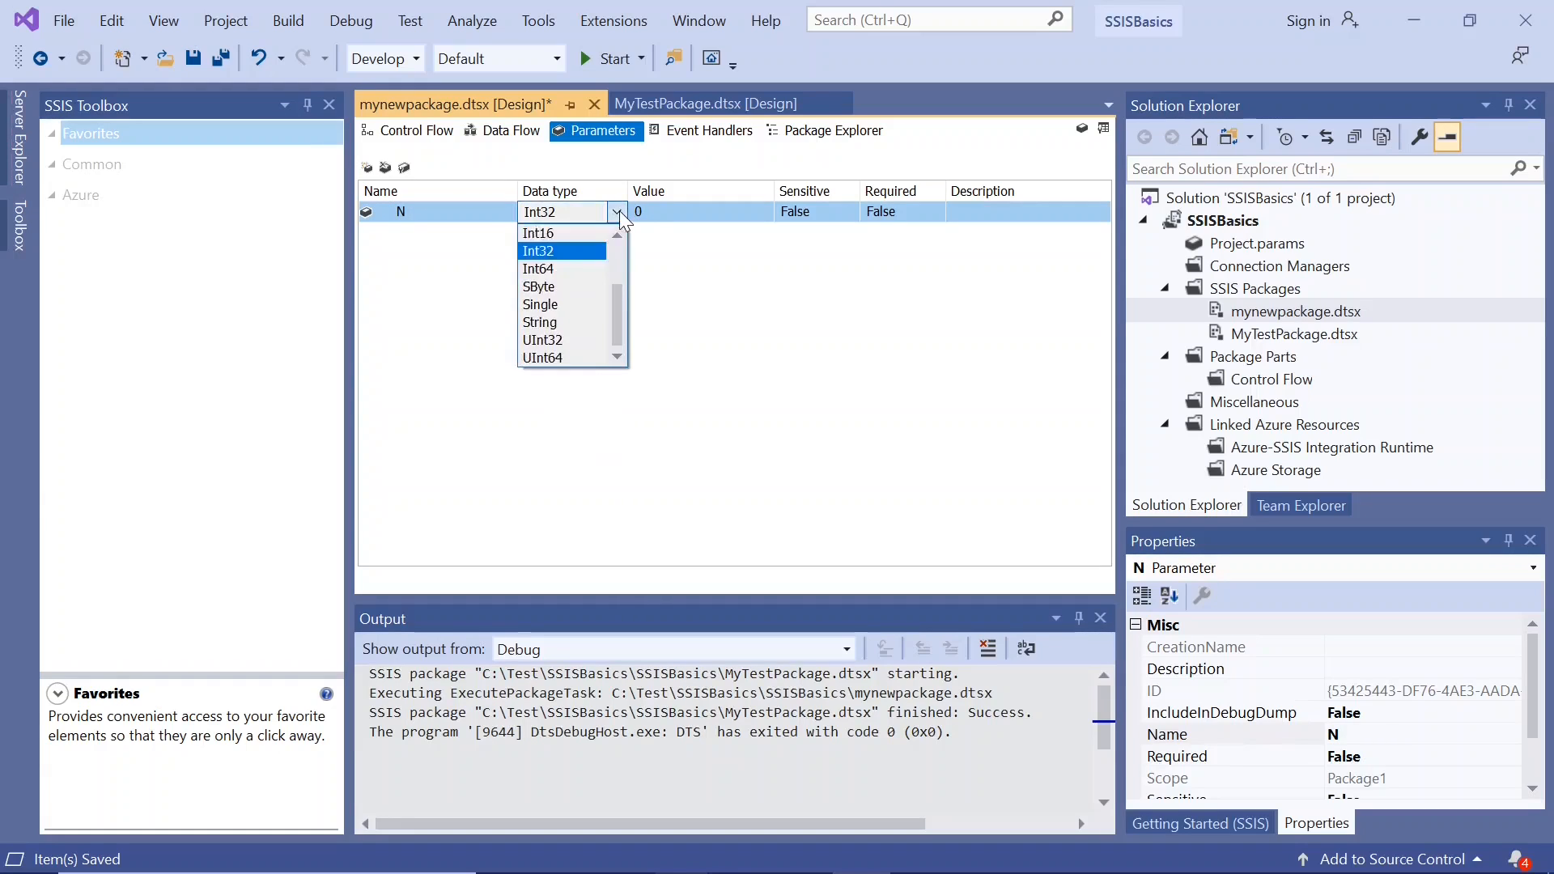
left_click(574, 322)
Step: Set parameter N's value to "I am from My New Package" and save mynewpackage.dtsx from its control flow
left_click(675, 215)
key("BackSpace")
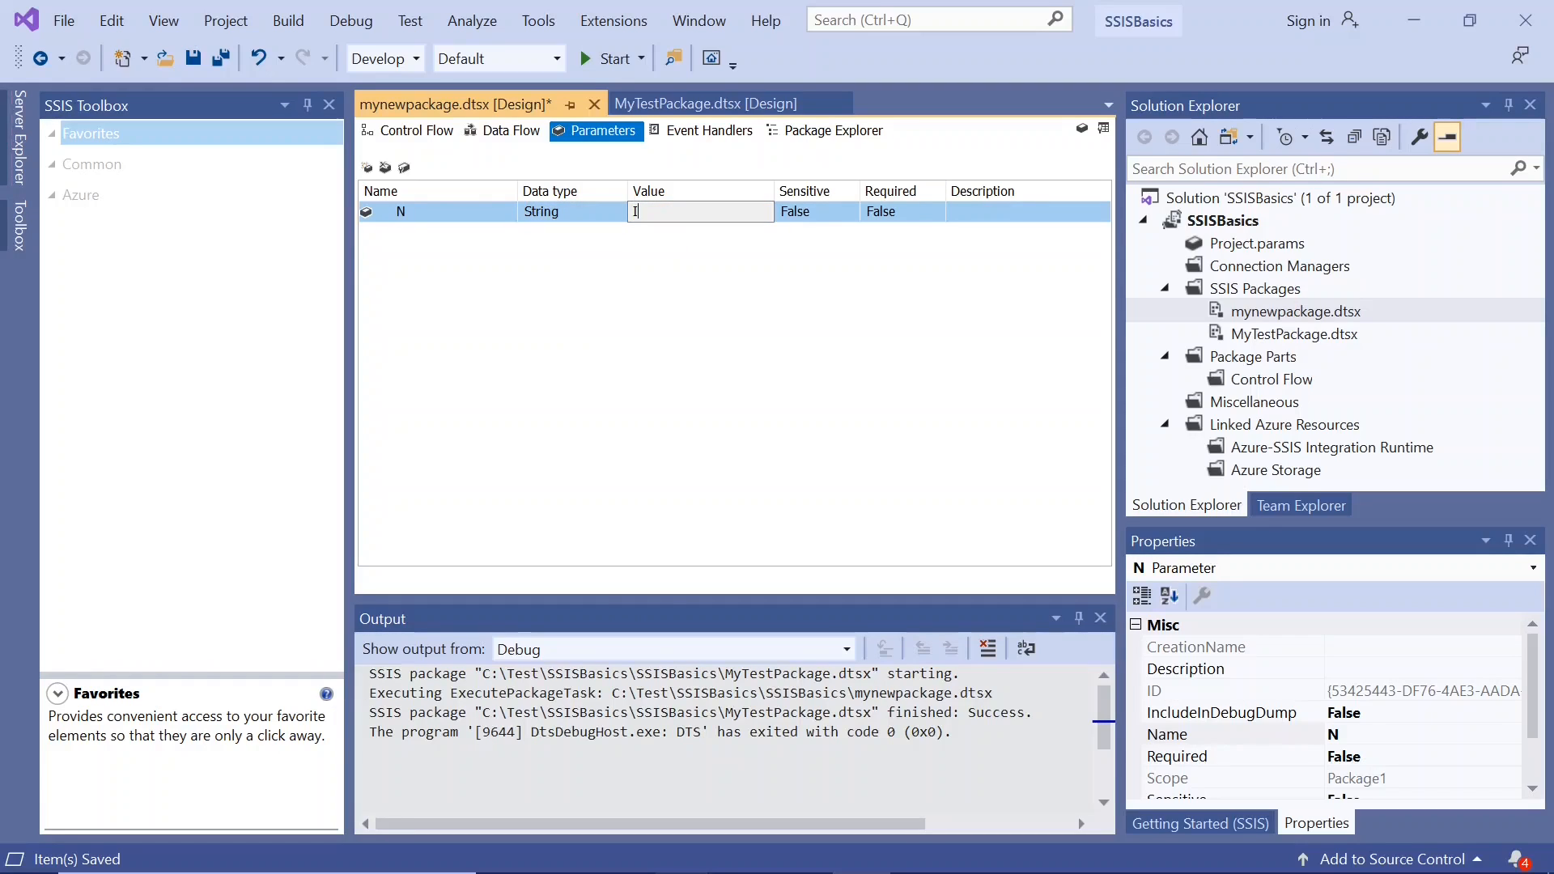
type("I am from ")
type("My New Pac")
type("kage")
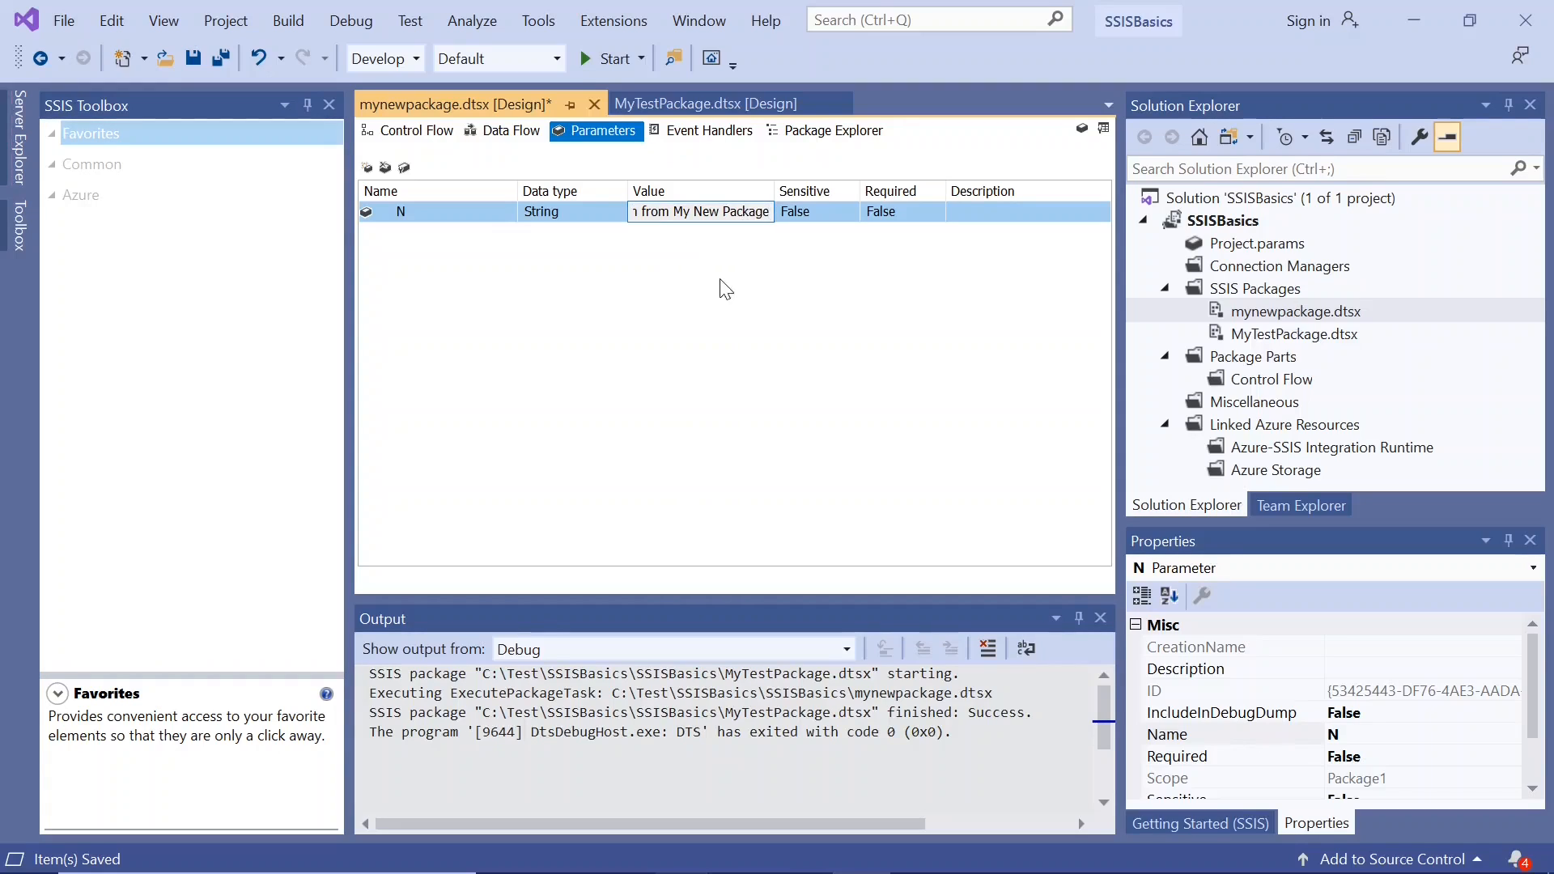
key("Return")
left_click(420, 123)
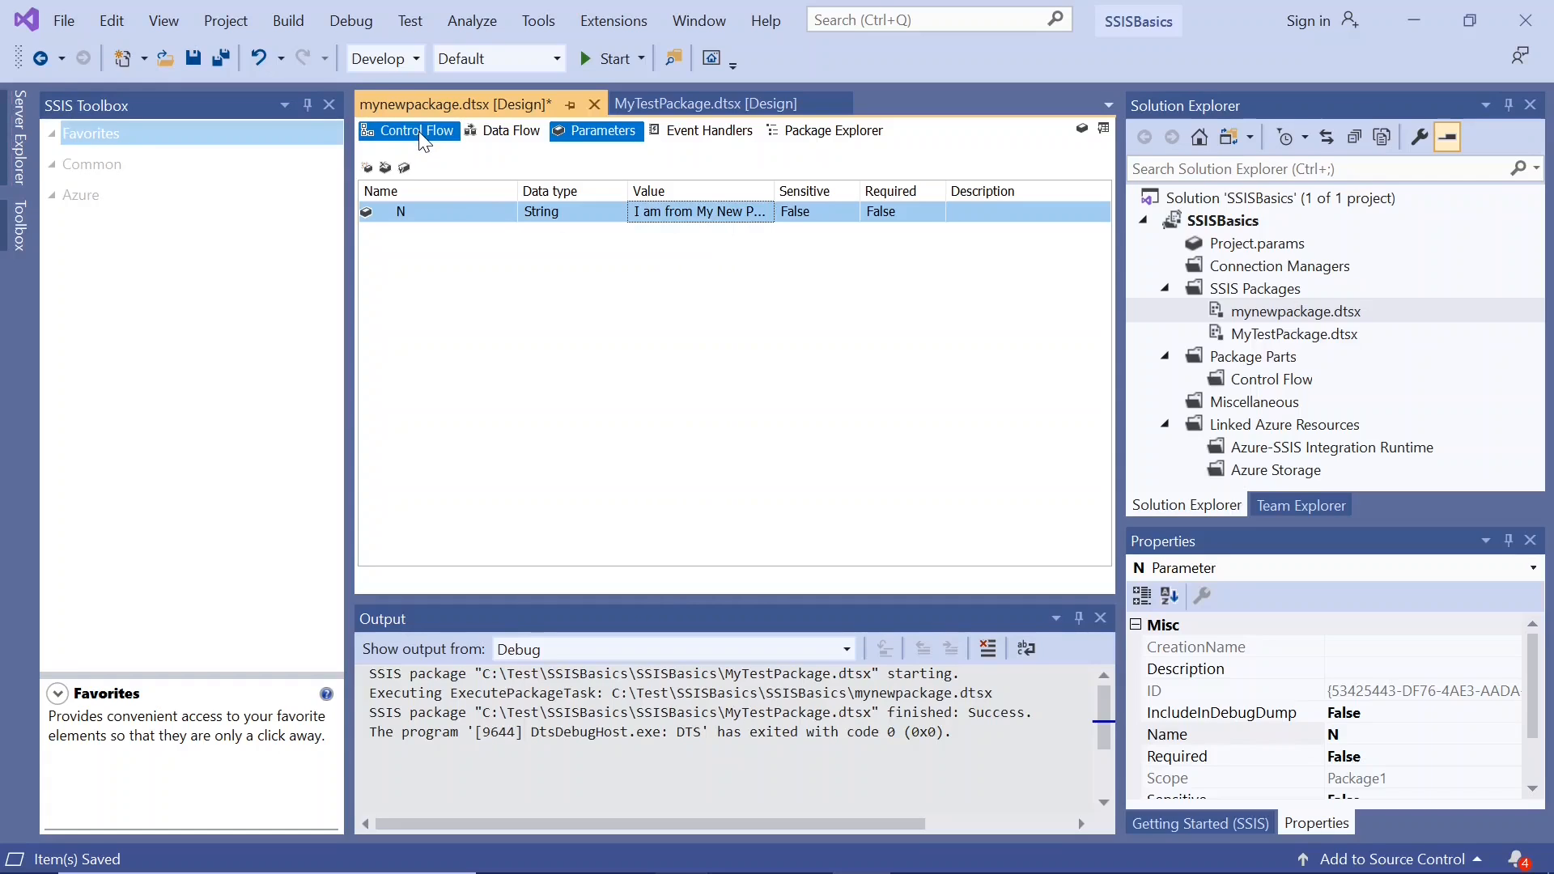
left_click(193, 58)
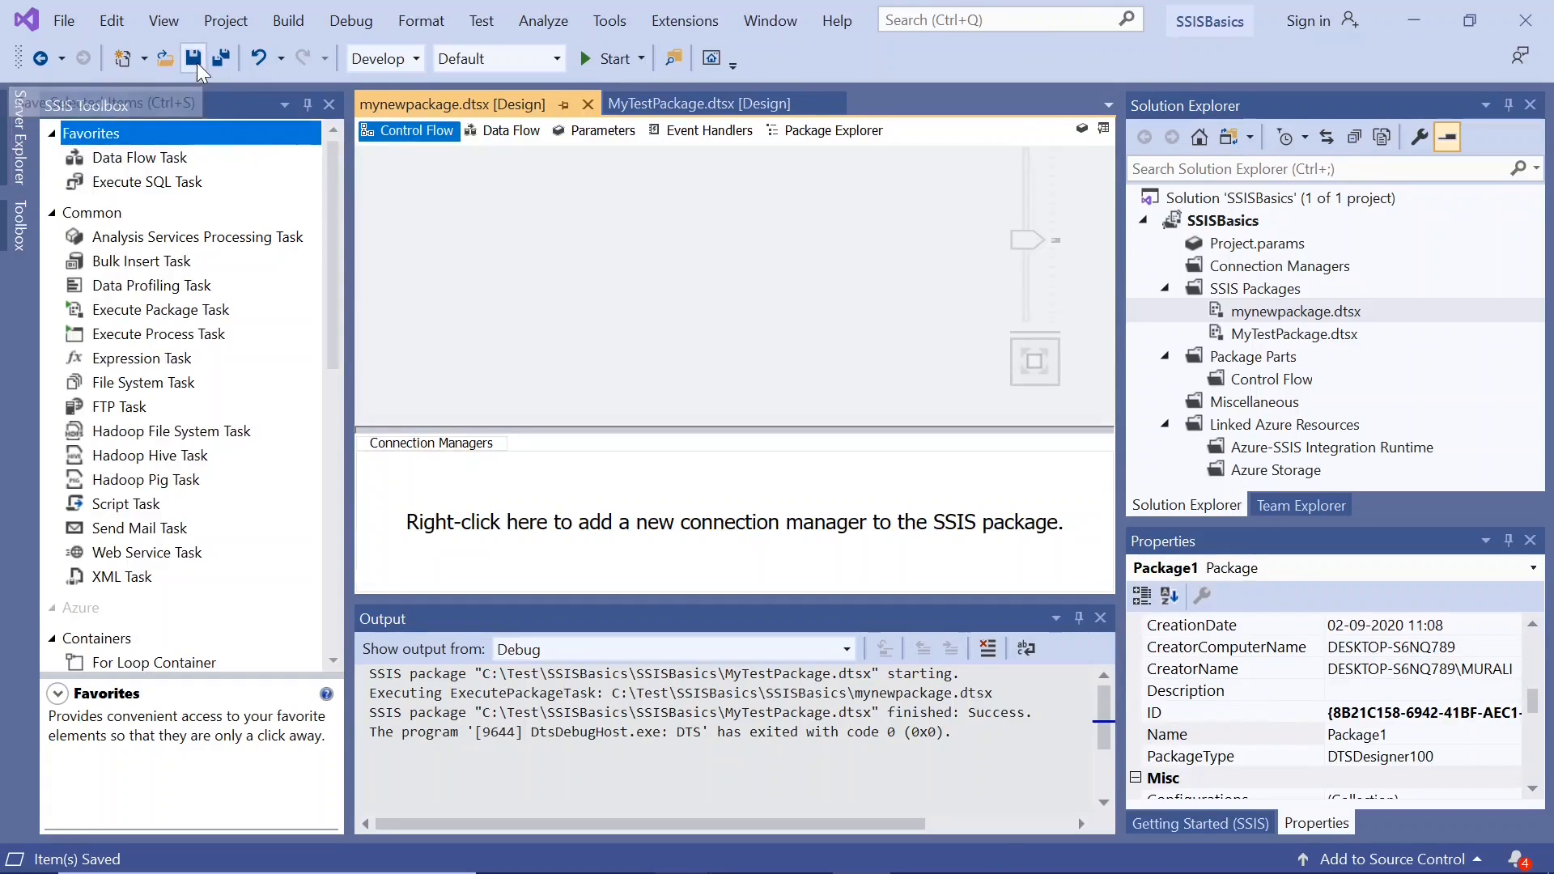
Step: Add an Execute Package Task to the control flow of MyTestPackage.dtsx
left_click(657, 105)
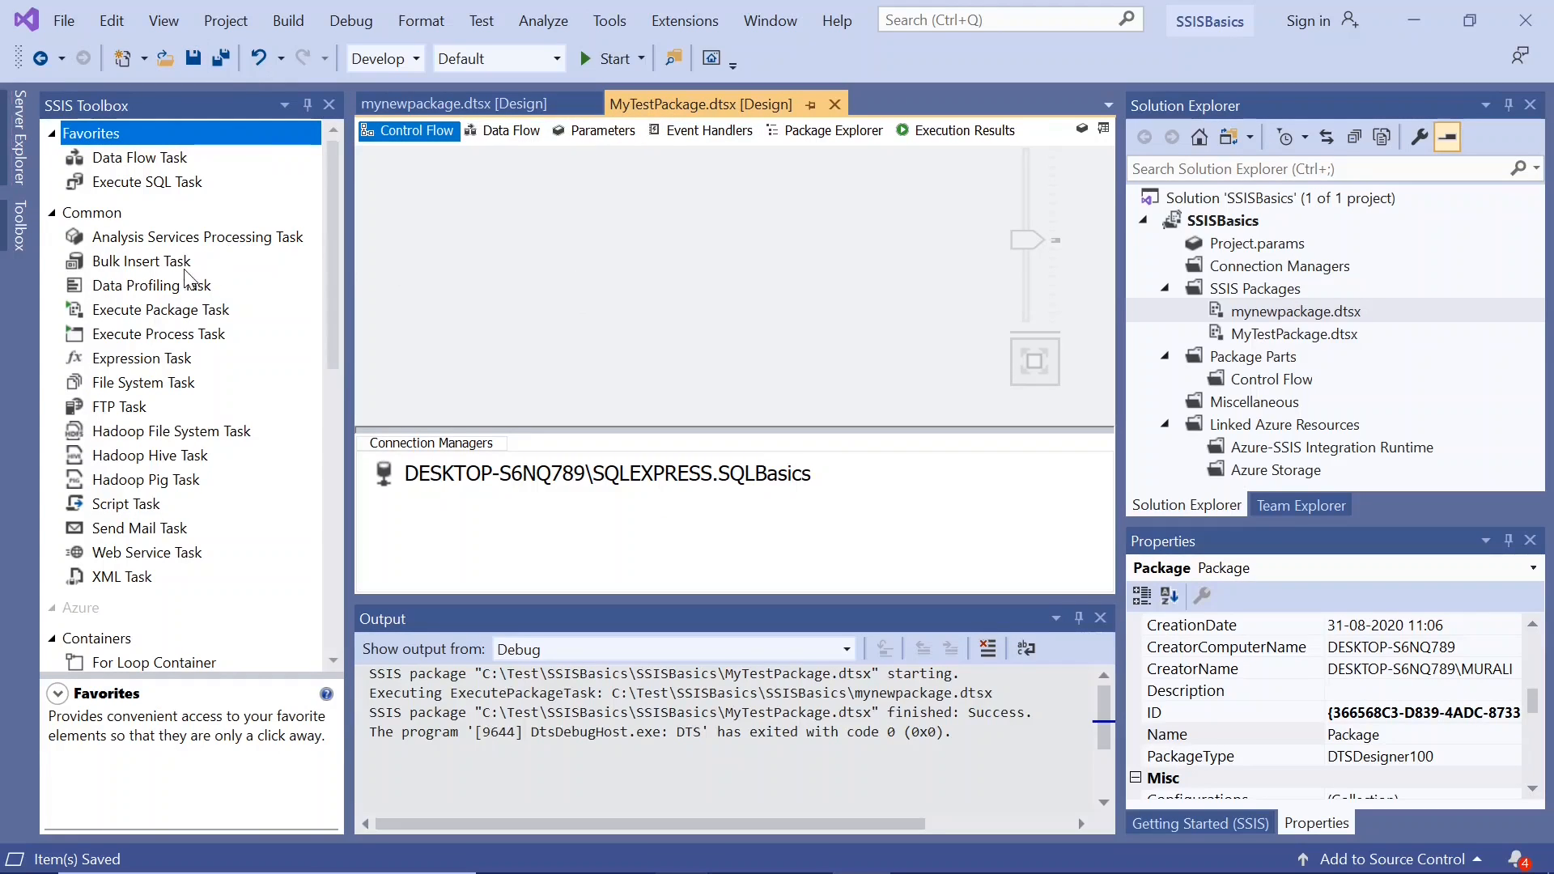
left_click_drag(170, 313, 446, 244)
left_click_drag(527, 275, 458, 237)
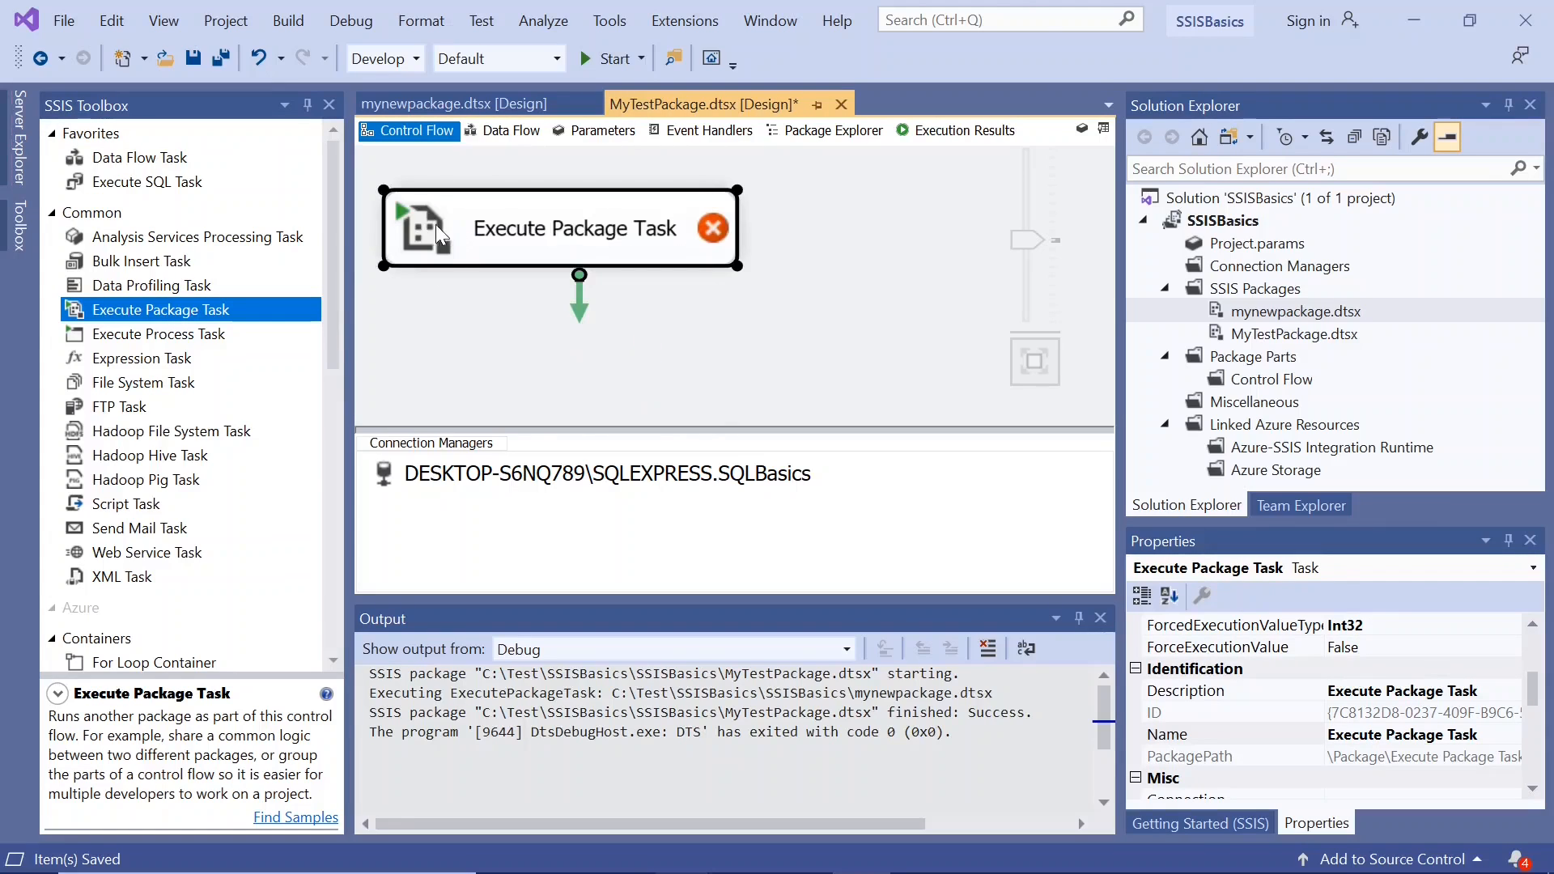
left_click(430, 224)
left_click_drag(429, 214, 430, 202)
Step: Configure the Execute Package Task to run mynewpackage.dtsx as its project-referenced child package
double_click(430, 208)
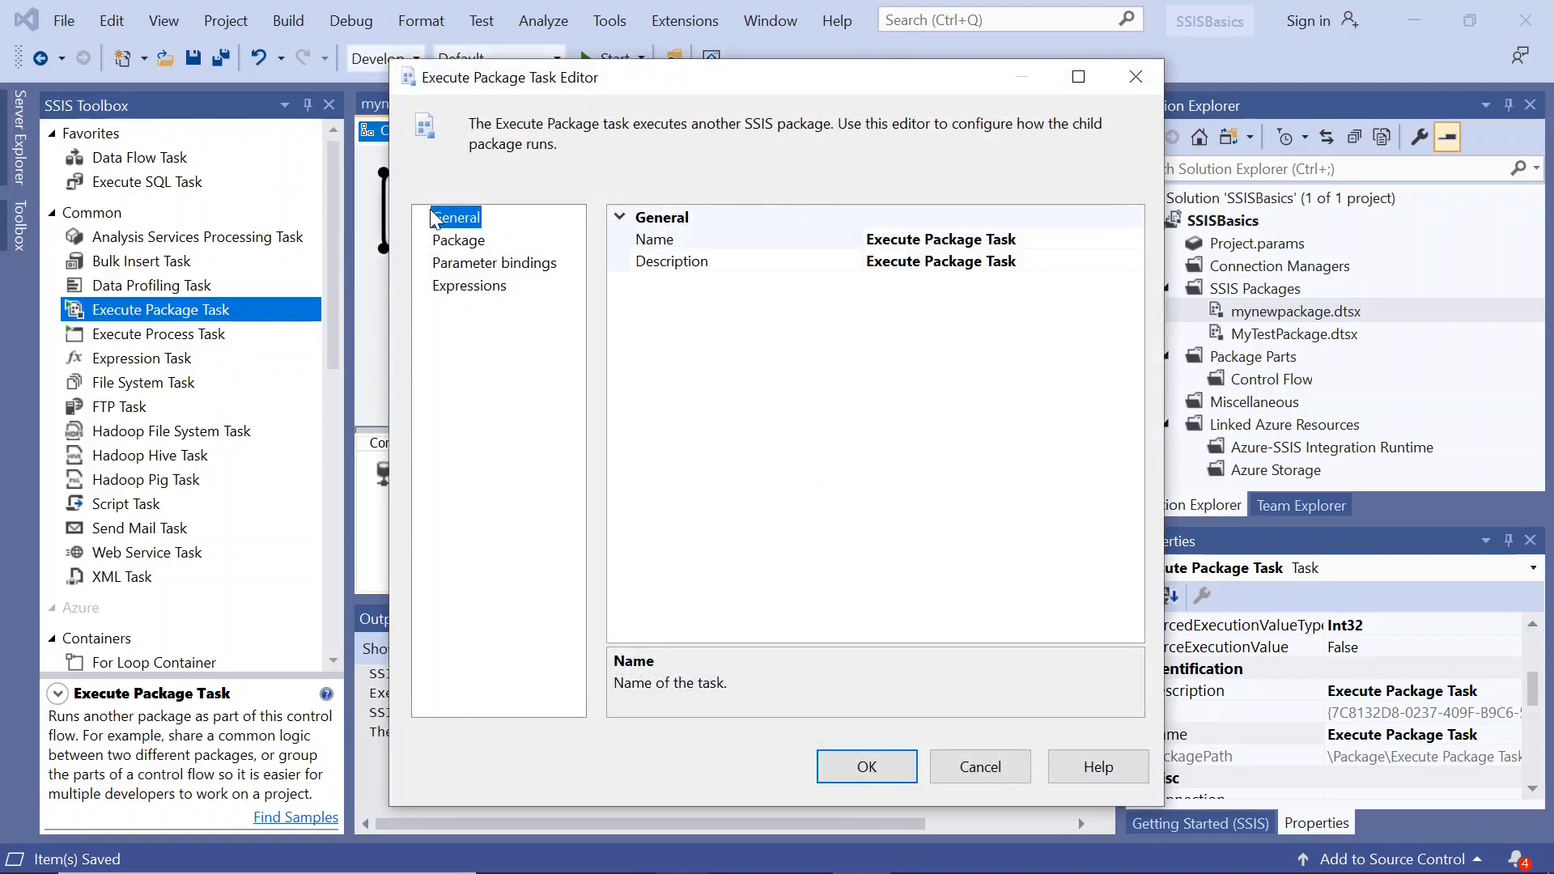
left_click(459, 240)
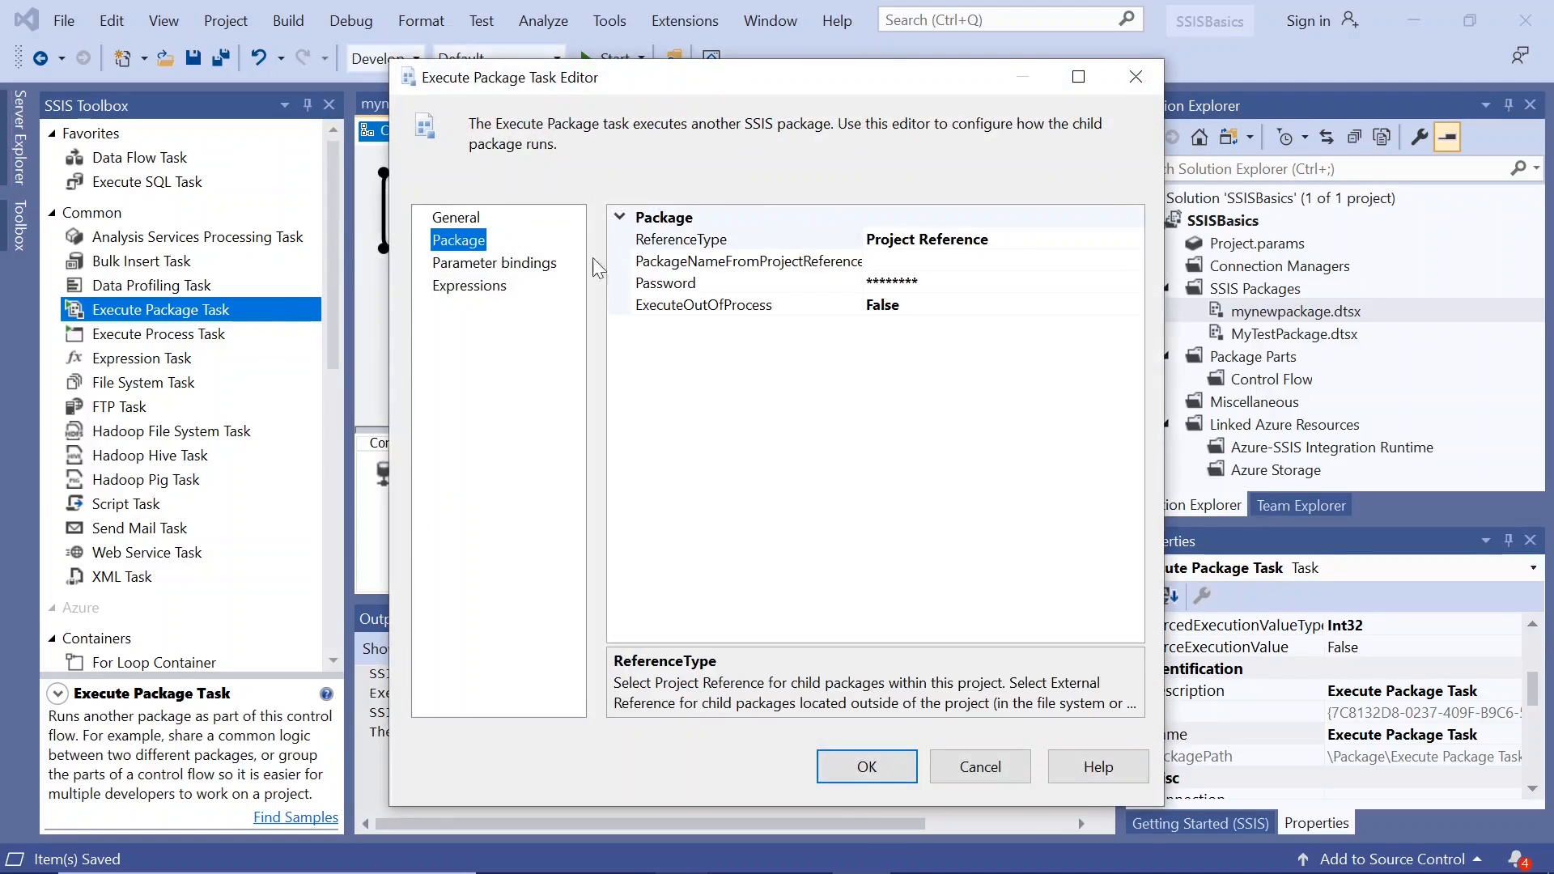
left_click(937, 267)
left_click(1133, 260)
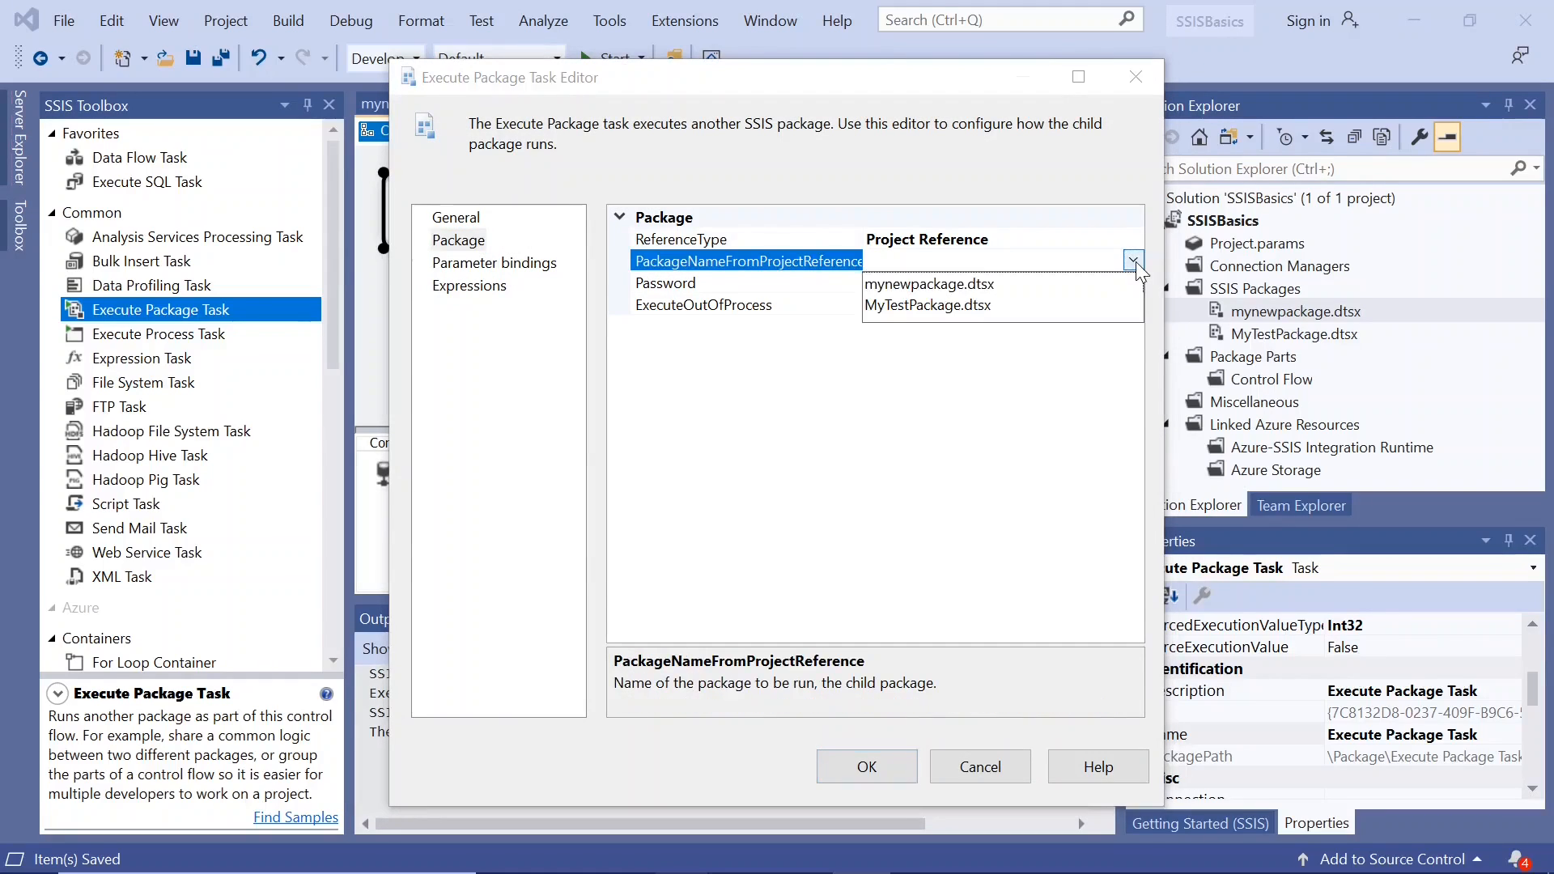
left_click(965, 284)
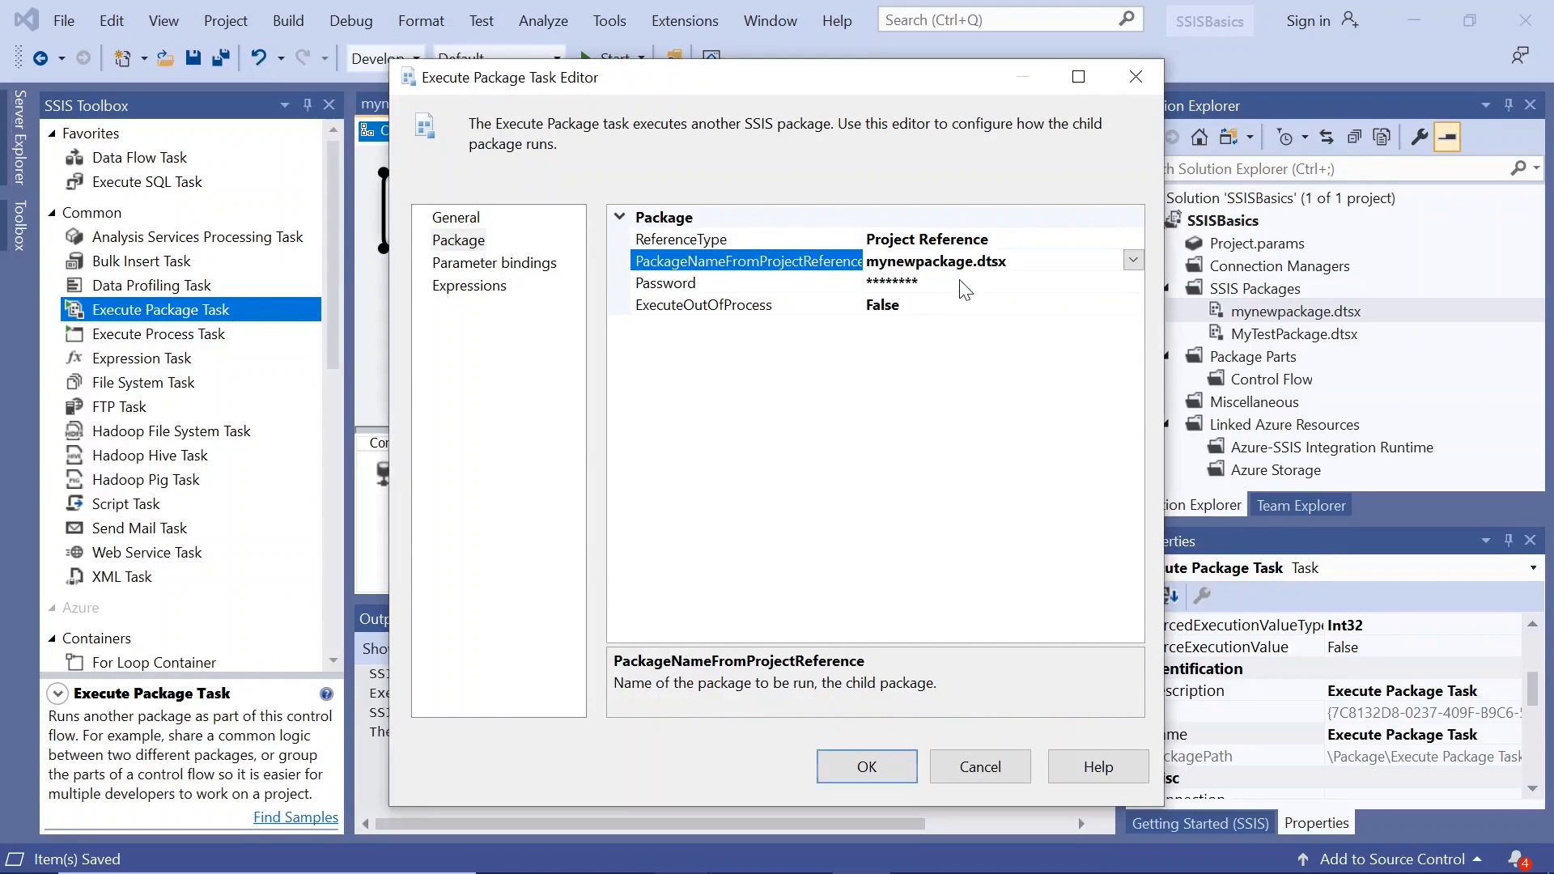
Step: Add a parameter binding from child package parameter N to $Package::P and accept the Execute Package Task settings
left_click(539, 264)
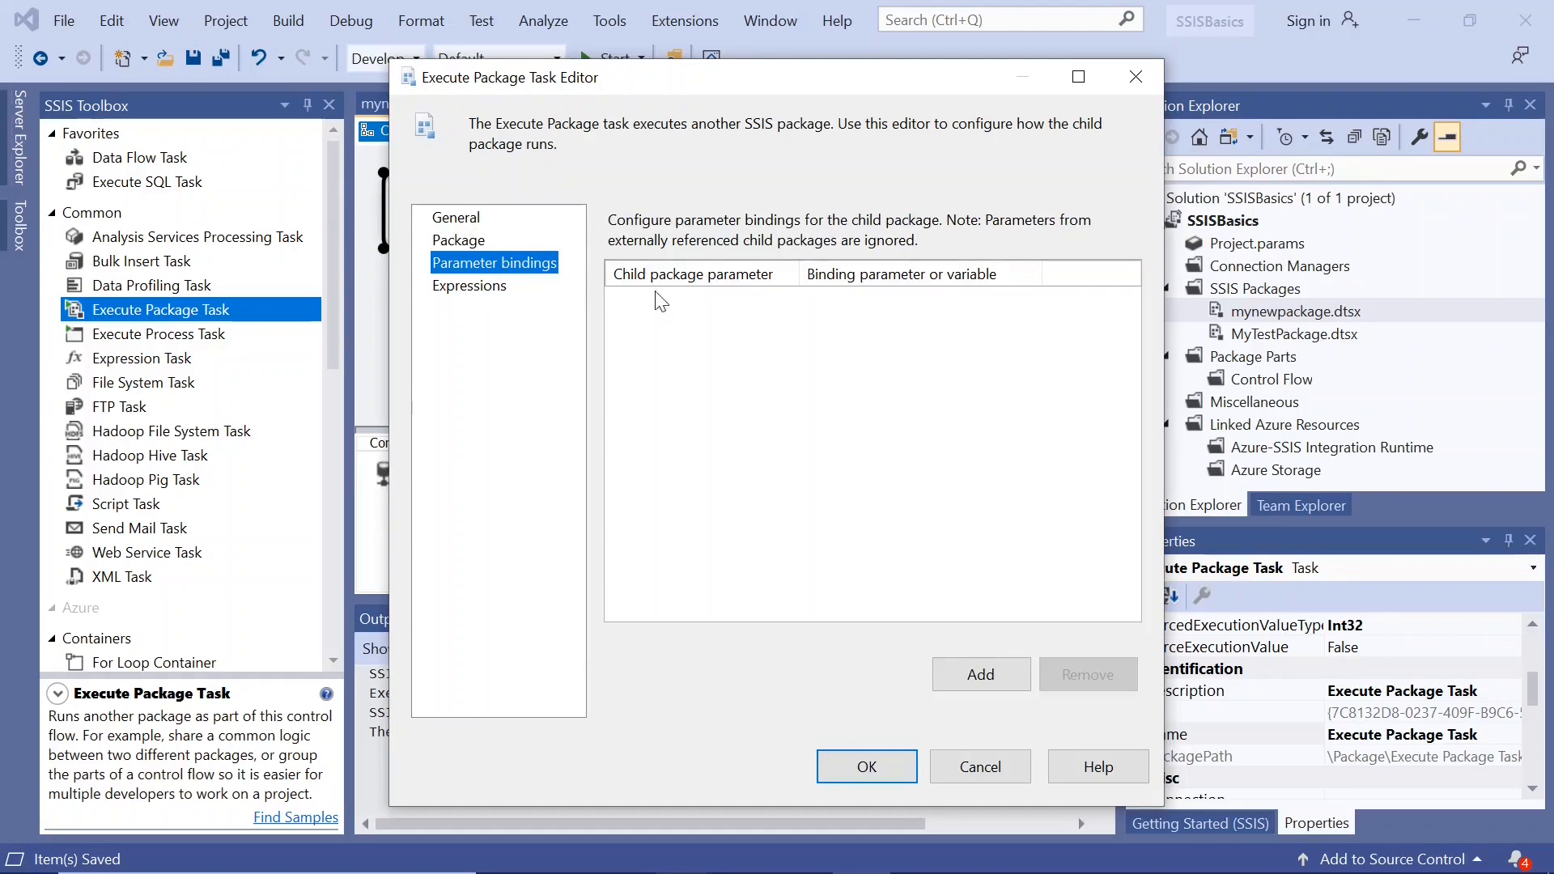
left_click(984, 687)
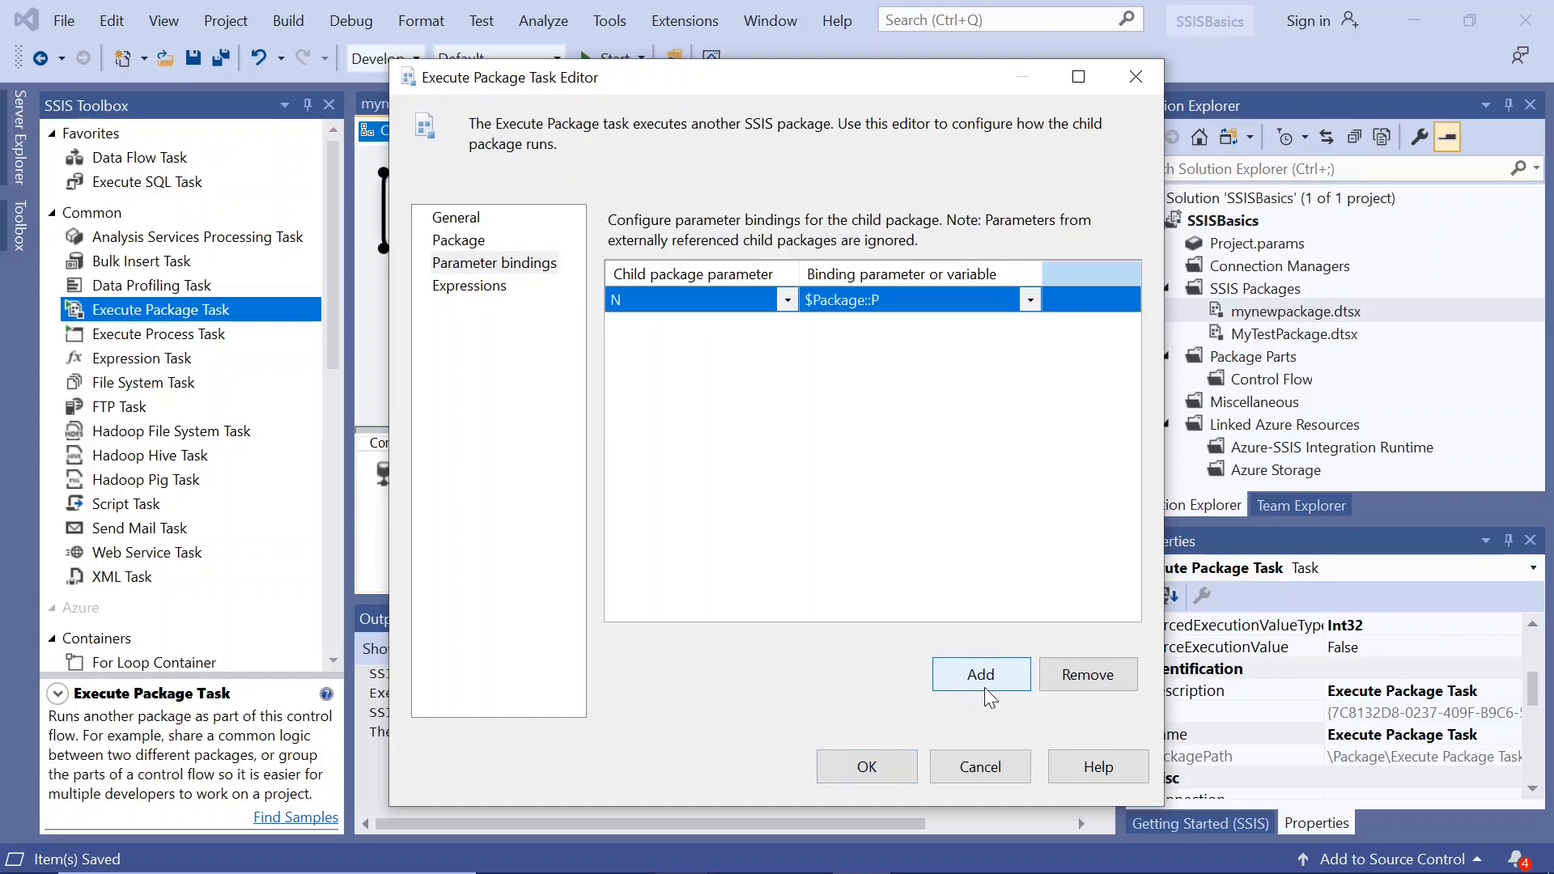
left_click(649, 298)
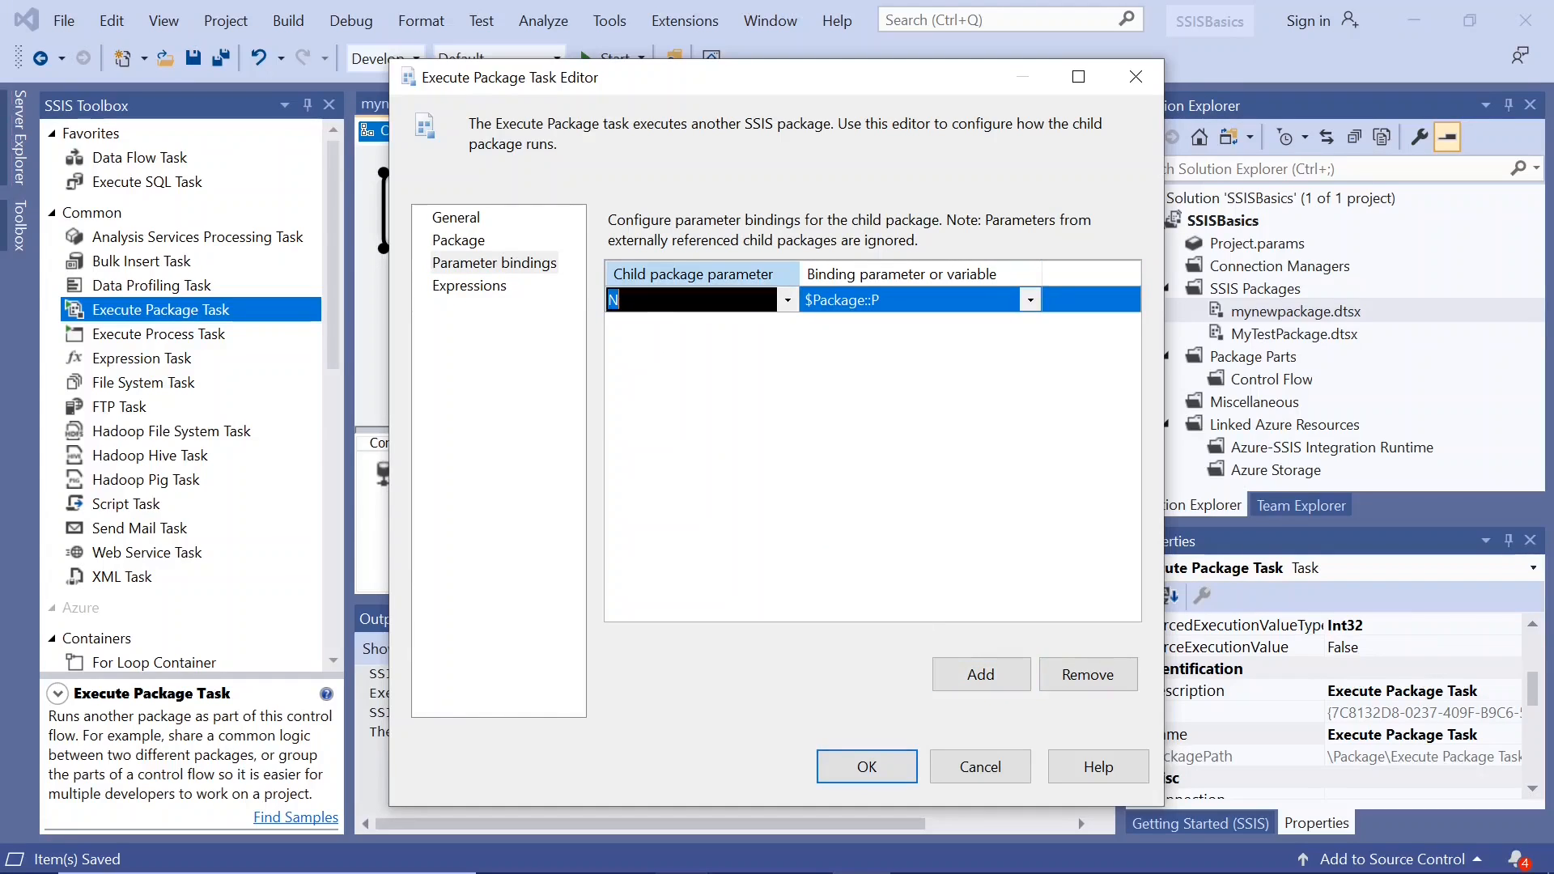
left_click(901, 297)
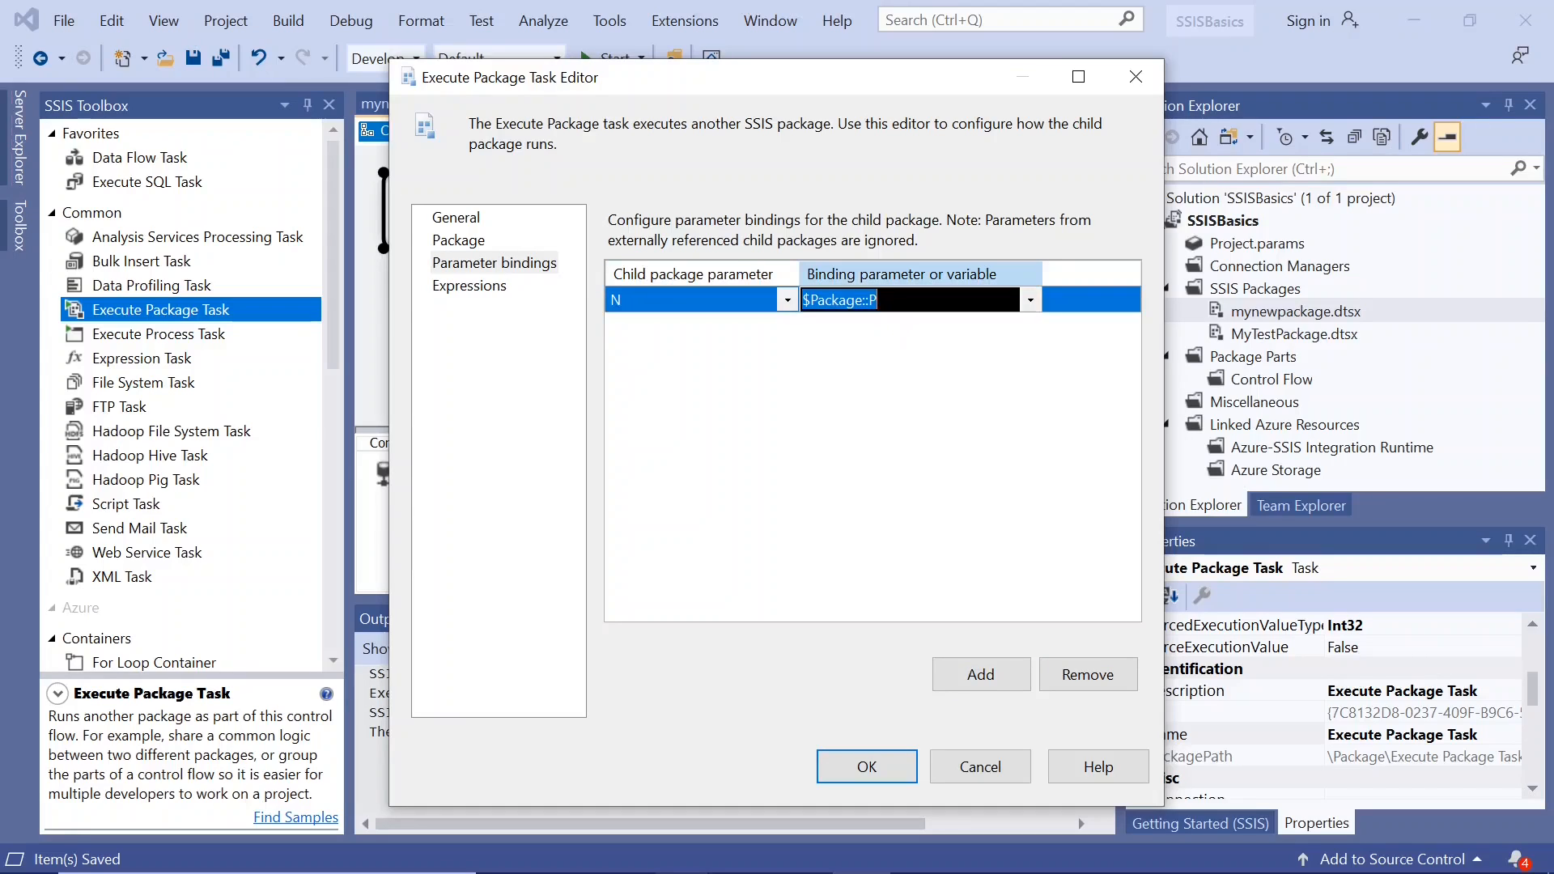
left_click(866, 767)
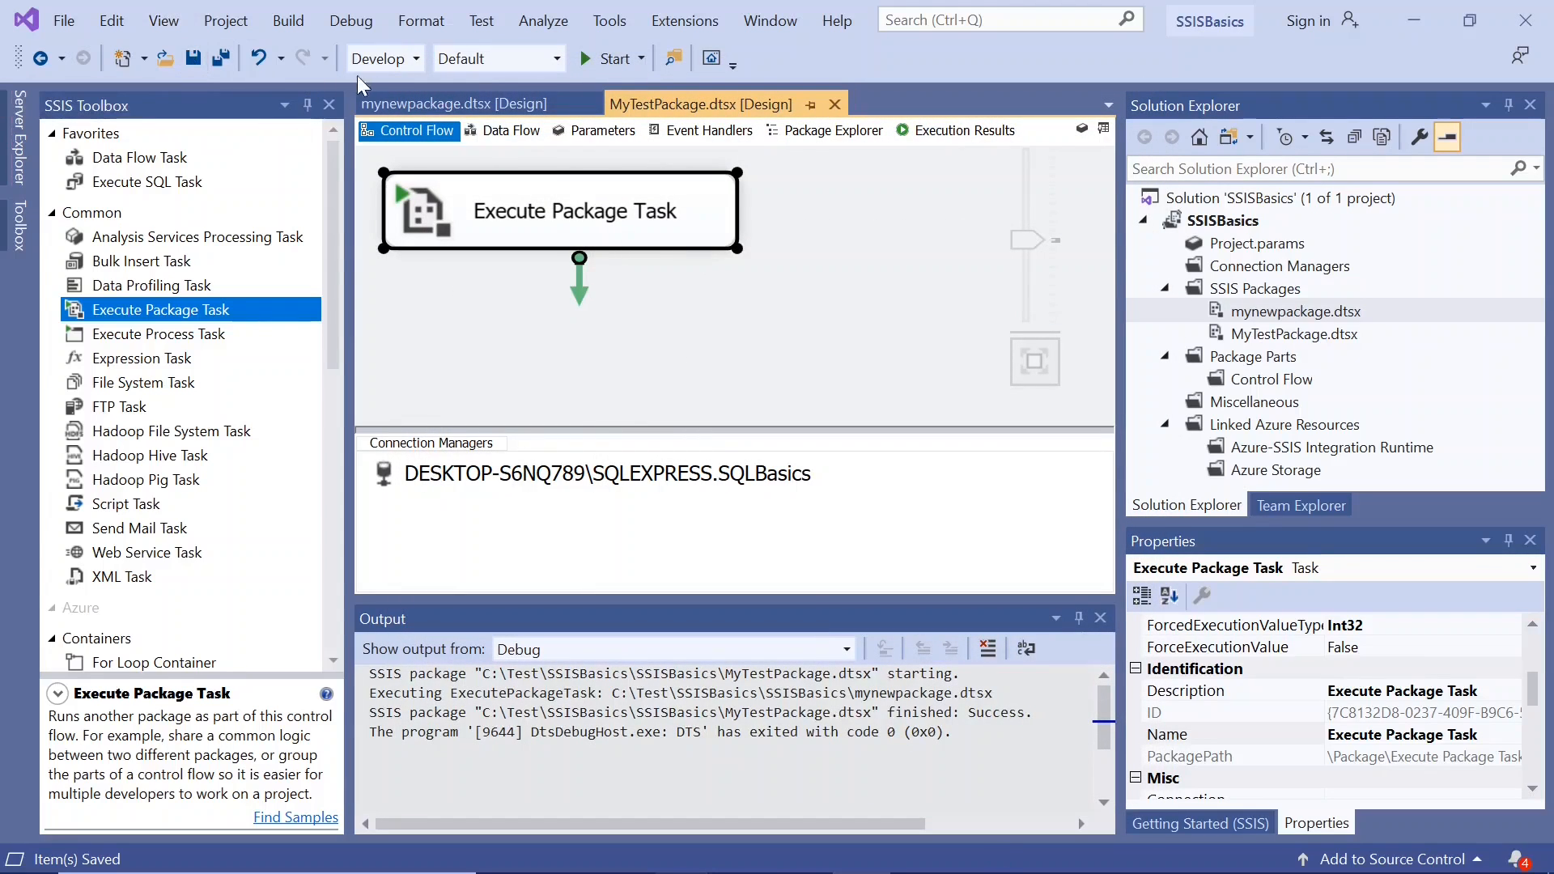
Step: Add a Script Task to the control flow of mynewpackage.dtsx
left_click(415, 105)
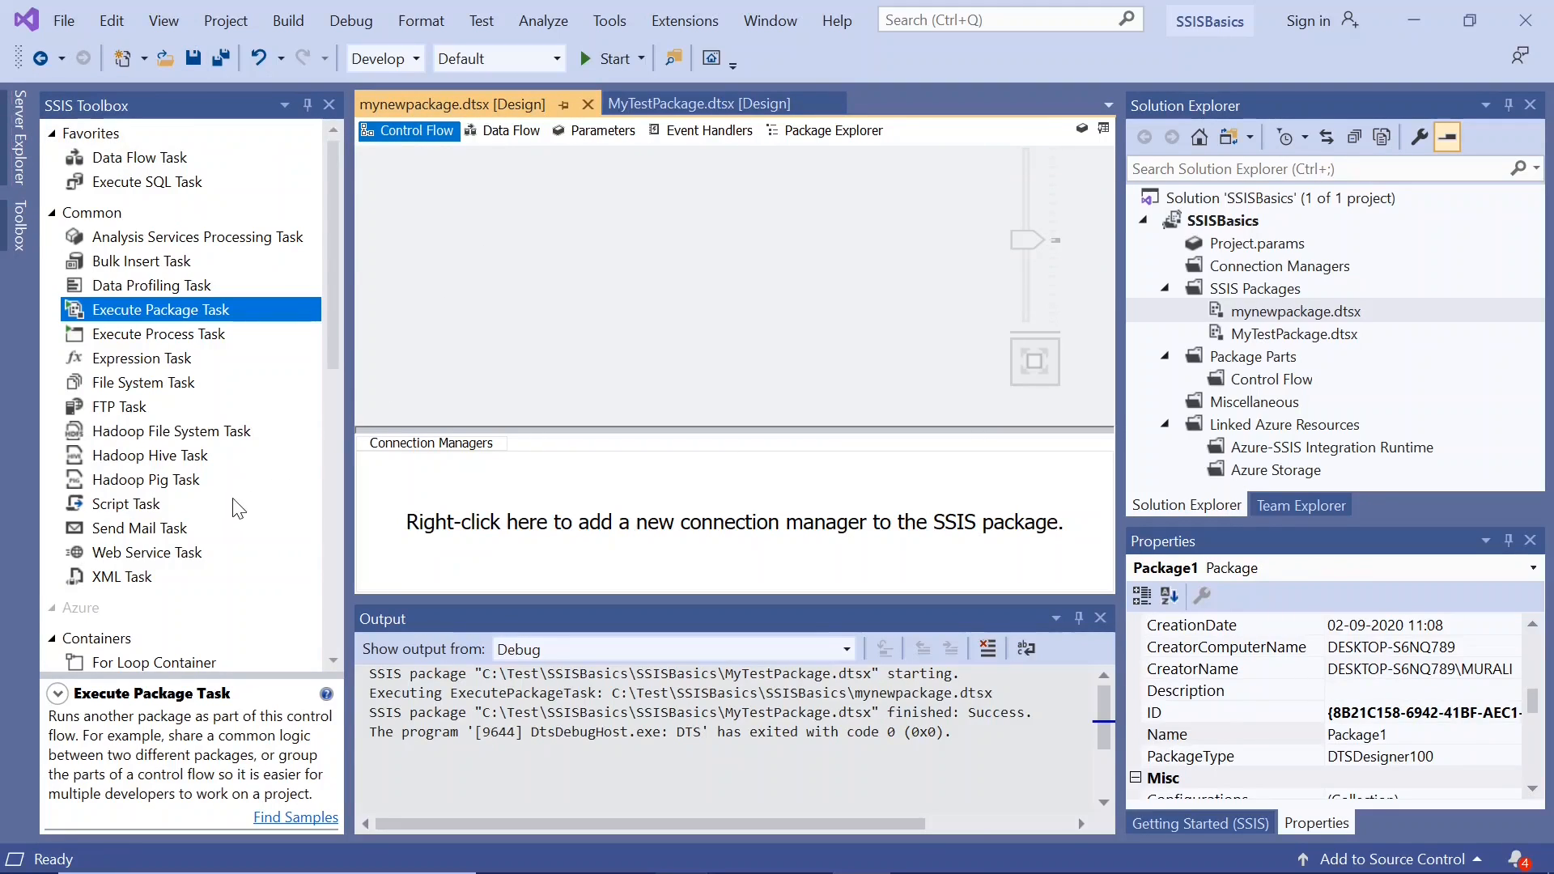
left_click(146, 513)
left_click_drag(146, 514, 459, 262)
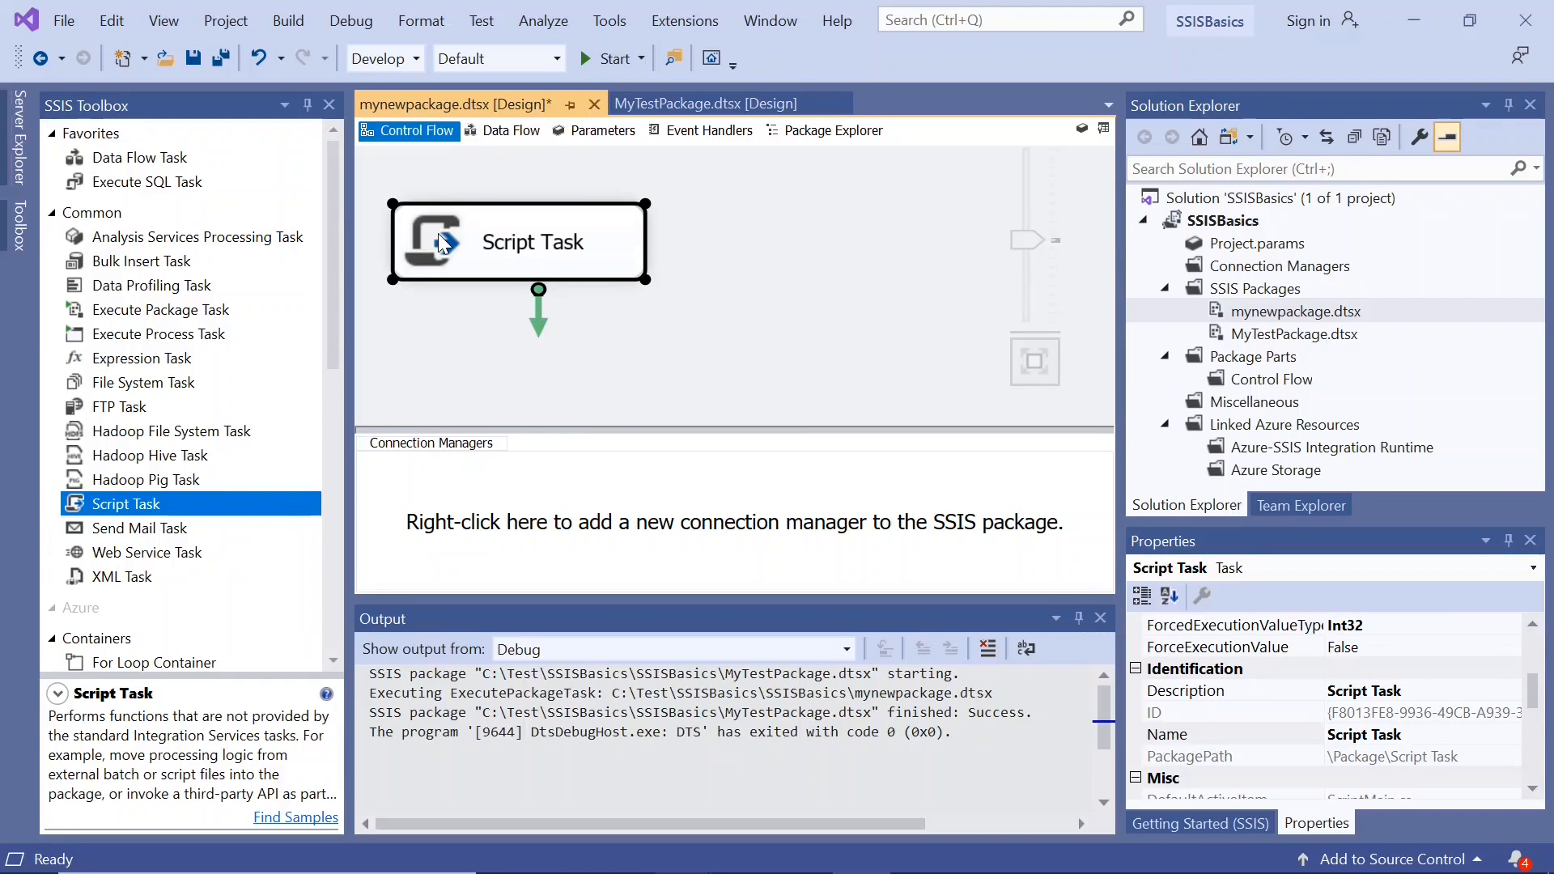
Step: Set the Script Task's script language to Microsoft Visual Basic 2019
double_click(443, 243)
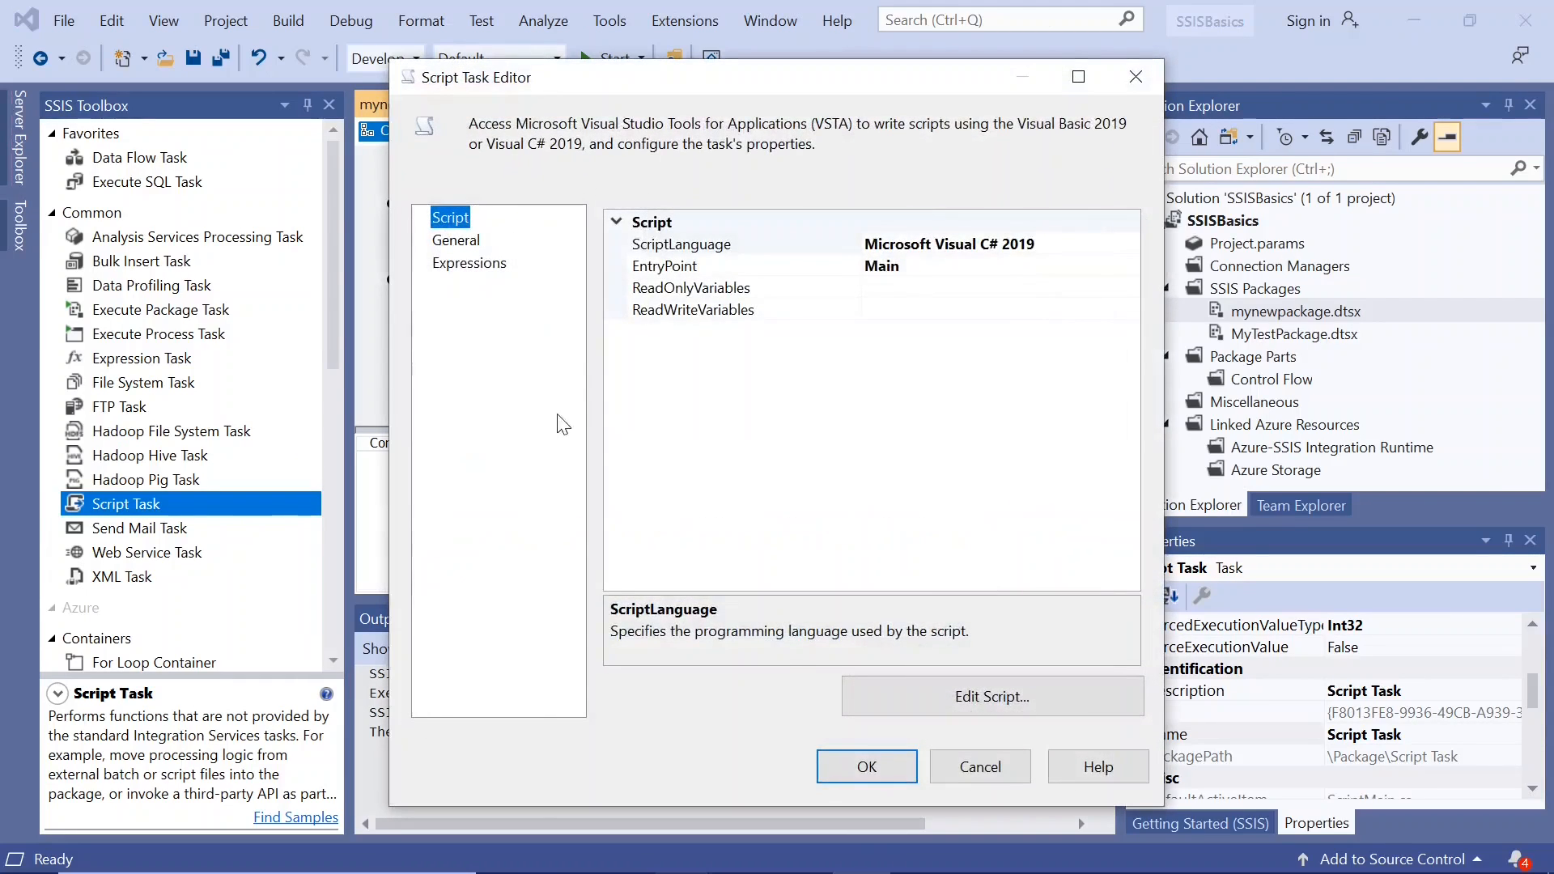
left_click(1044, 244)
left_click(1129, 244)
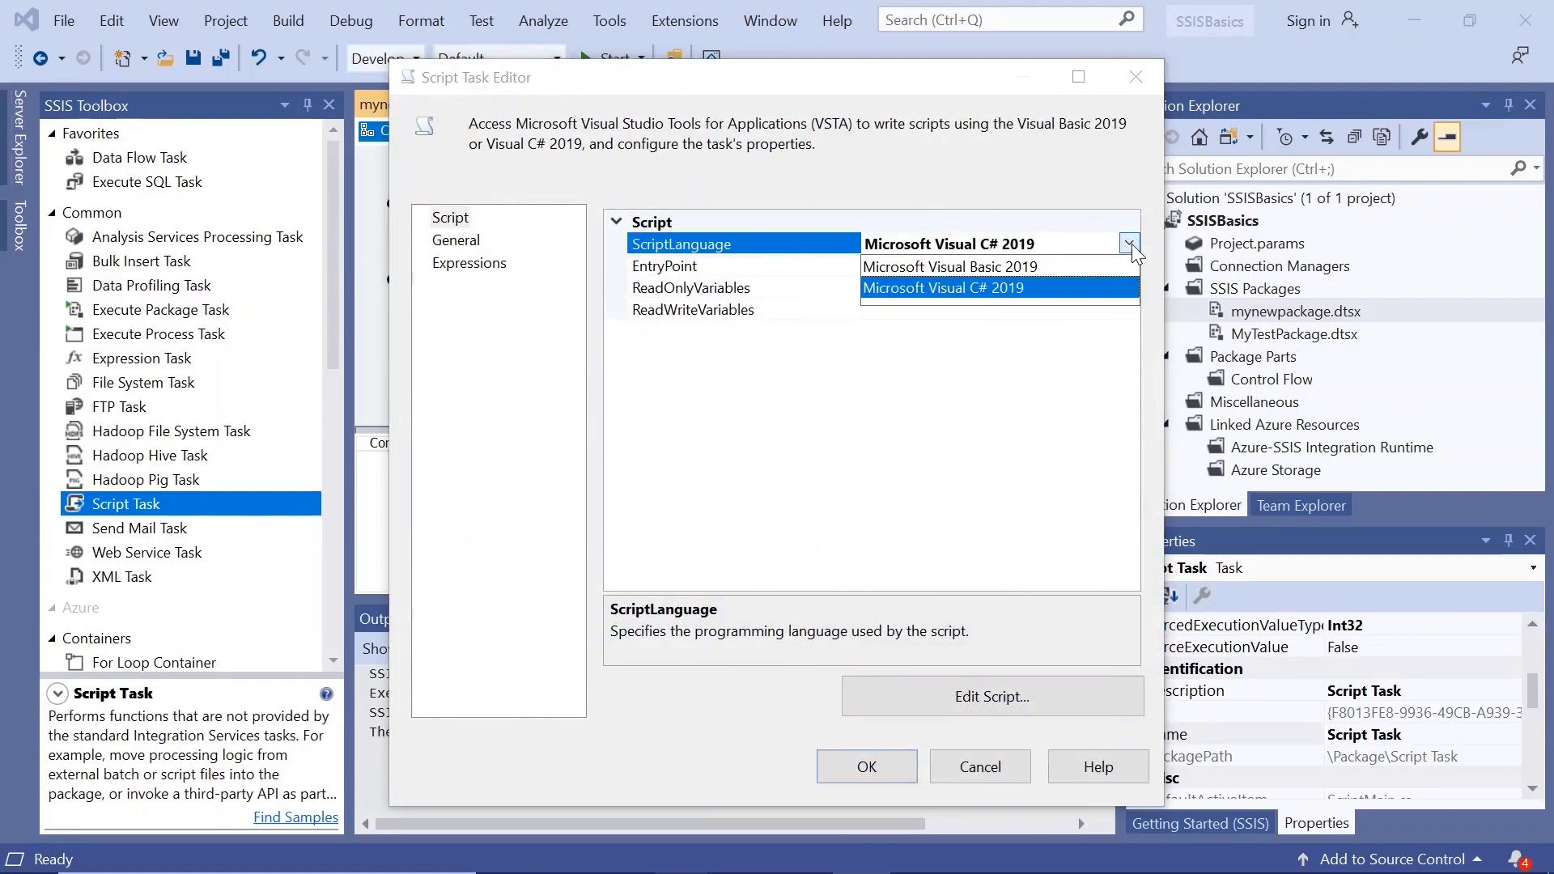
left_click(1046, 266)
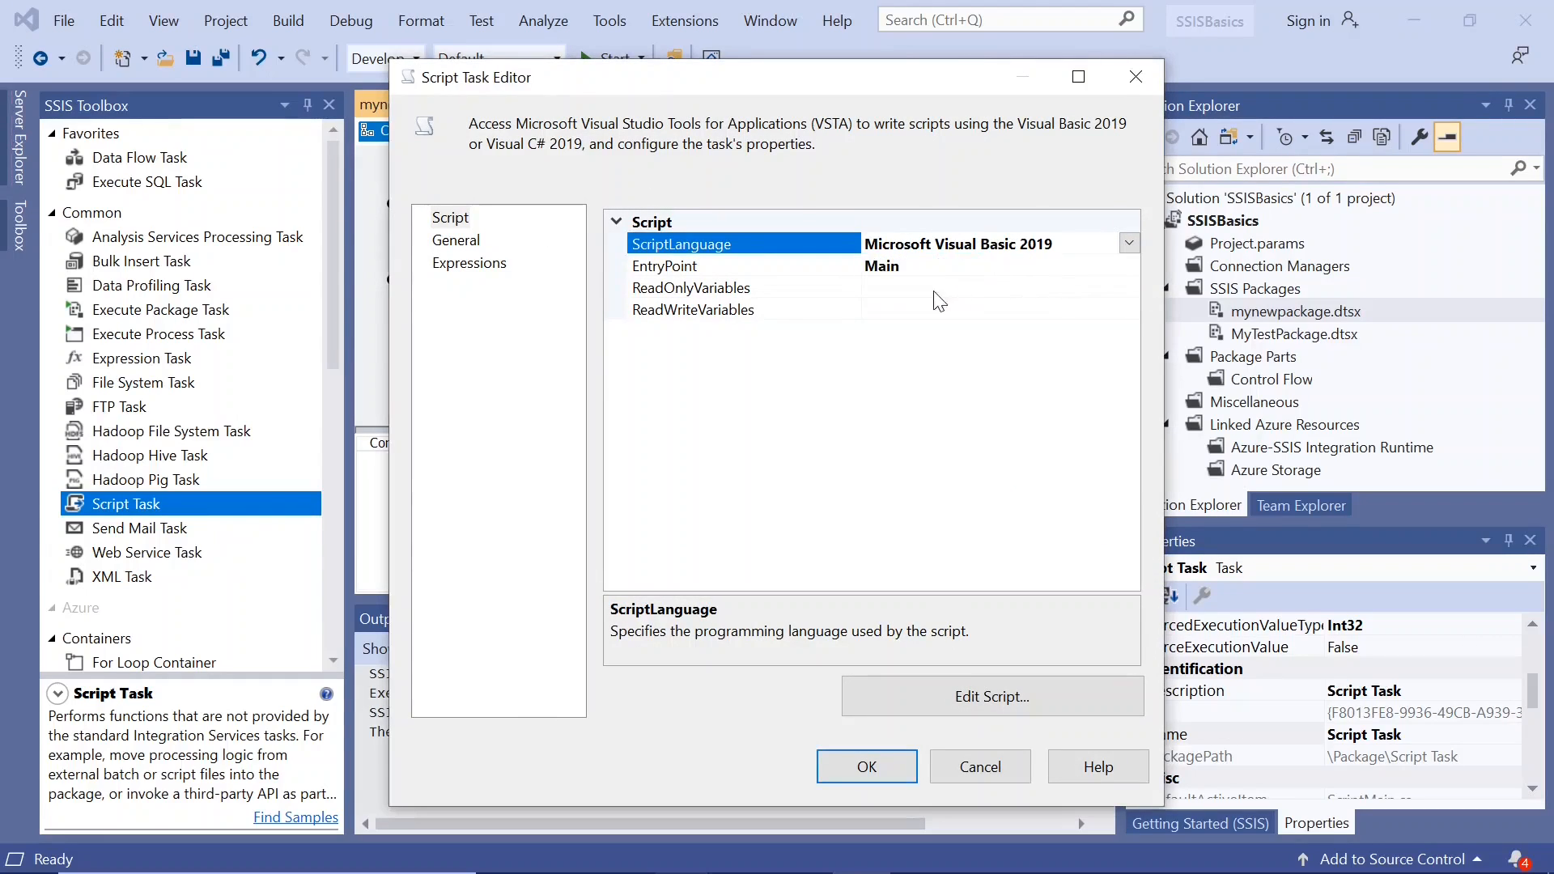
left_click(1129, 244)
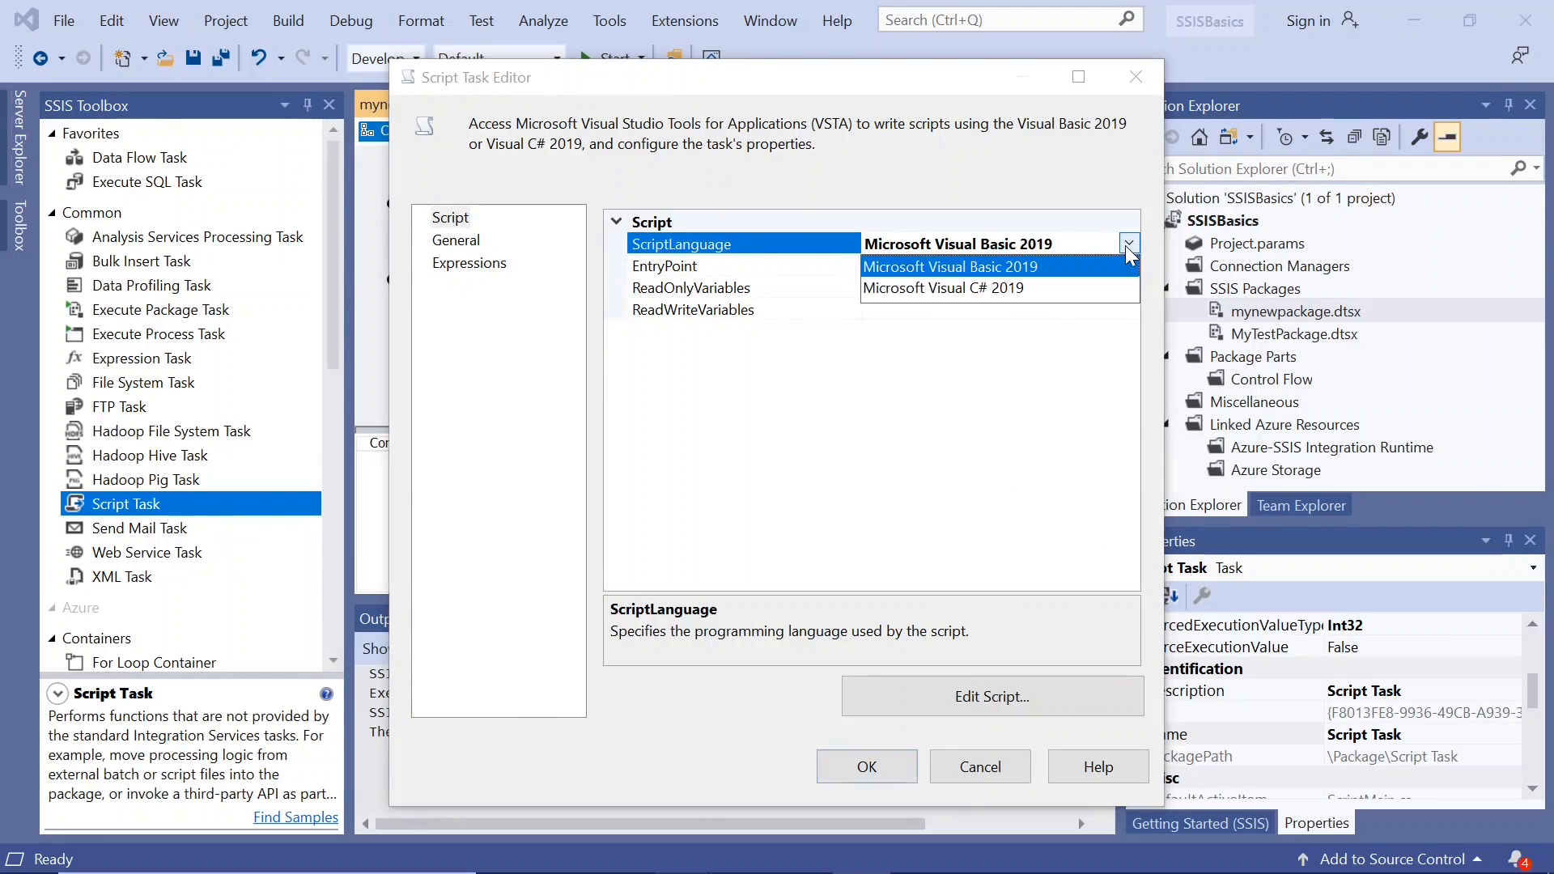
left_click(1129, 244)
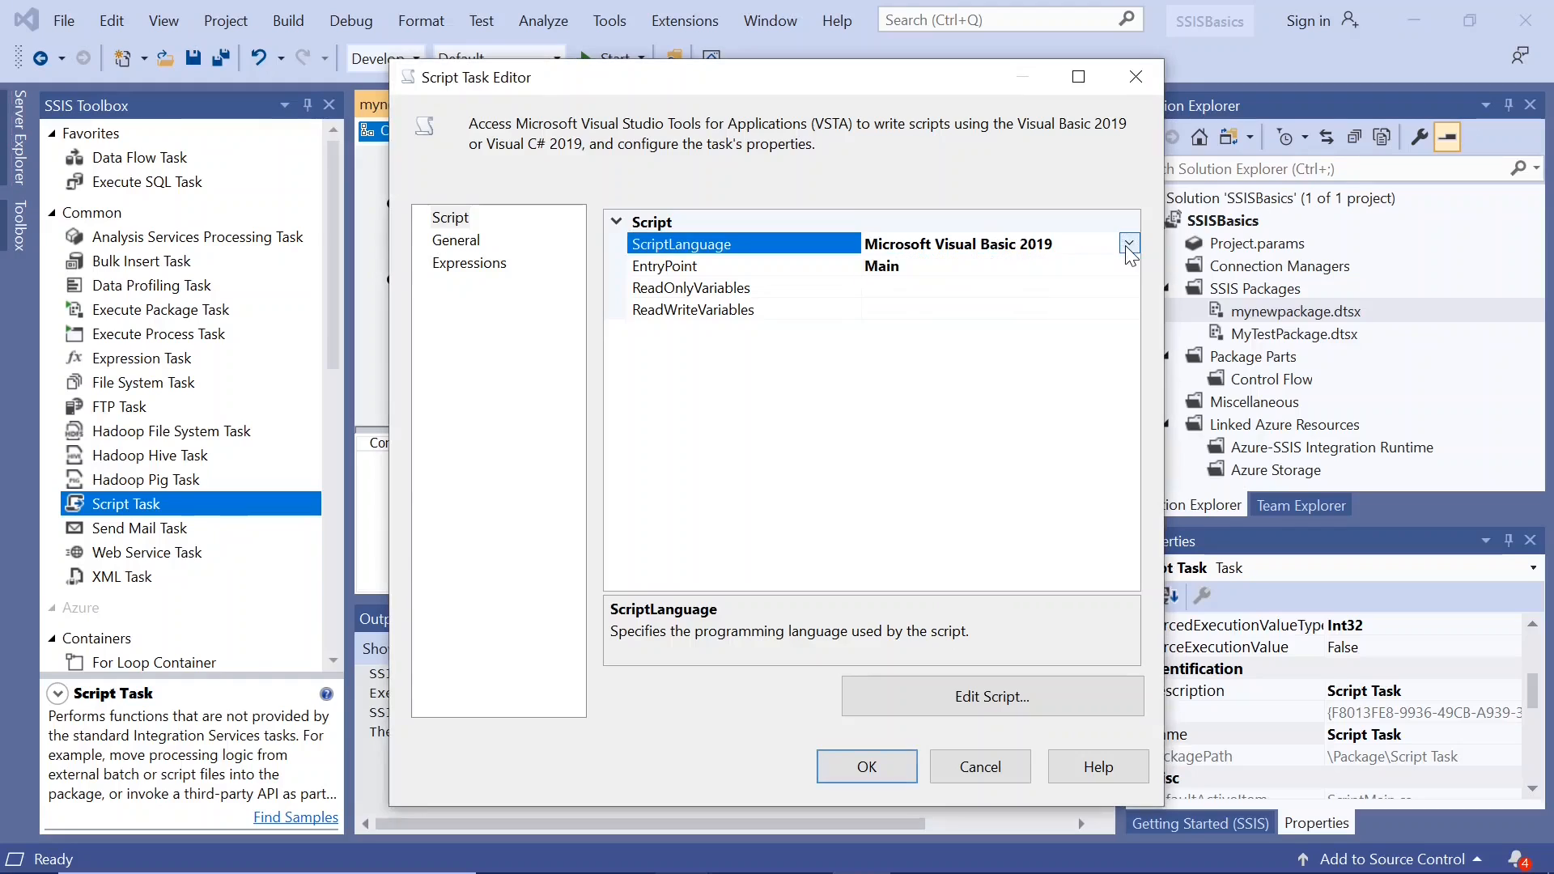
Step: Choose $Package::N as the Script Task's read-only variable
left_click(952, 289)
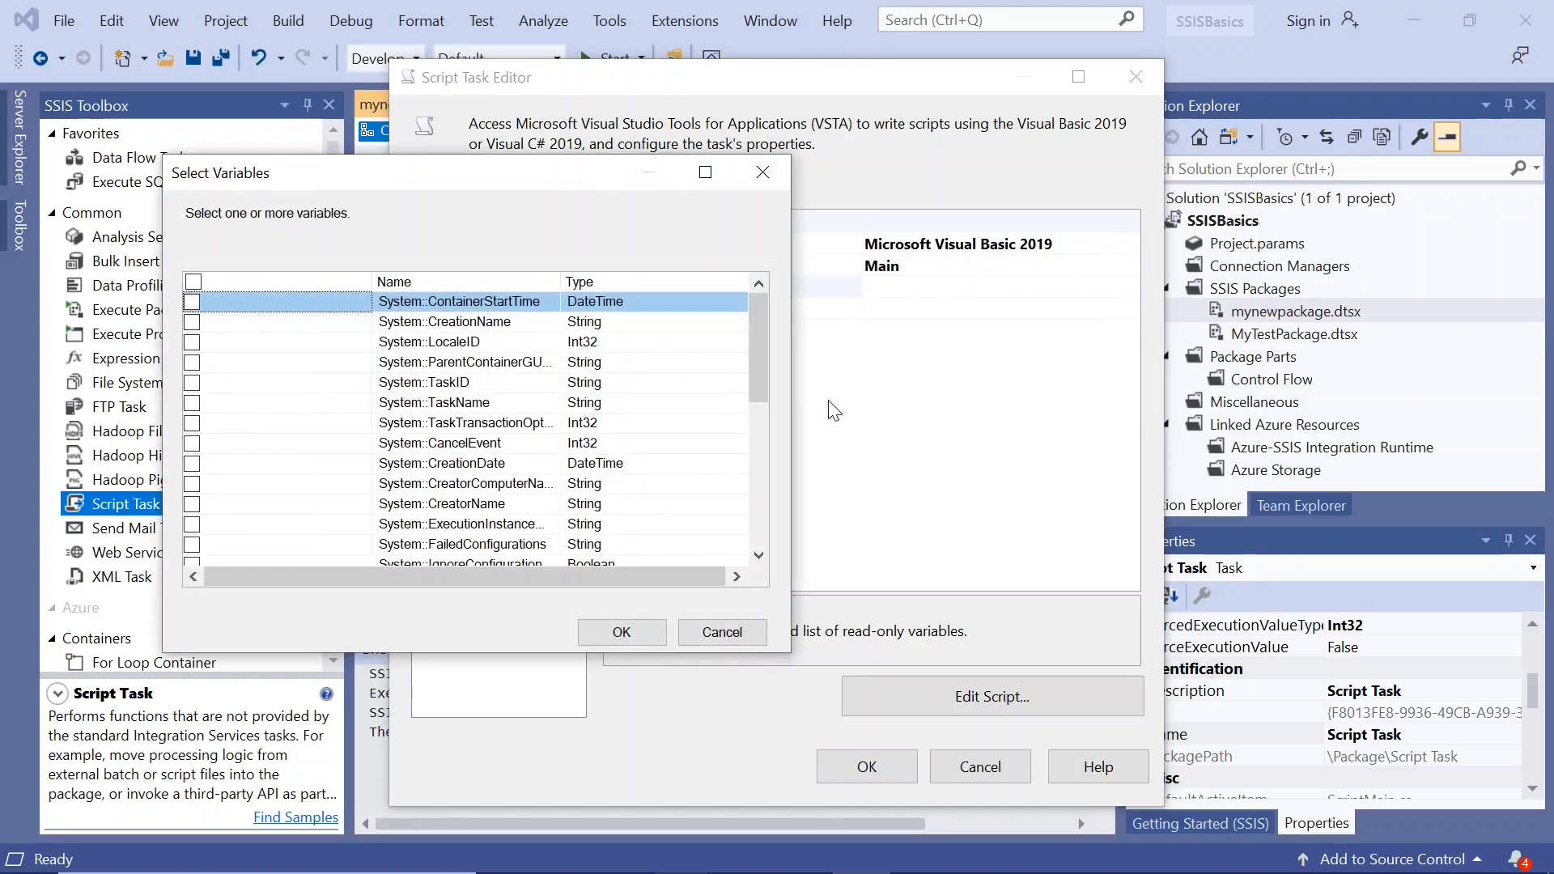
left_click_drag(758, 383, 766, 561)
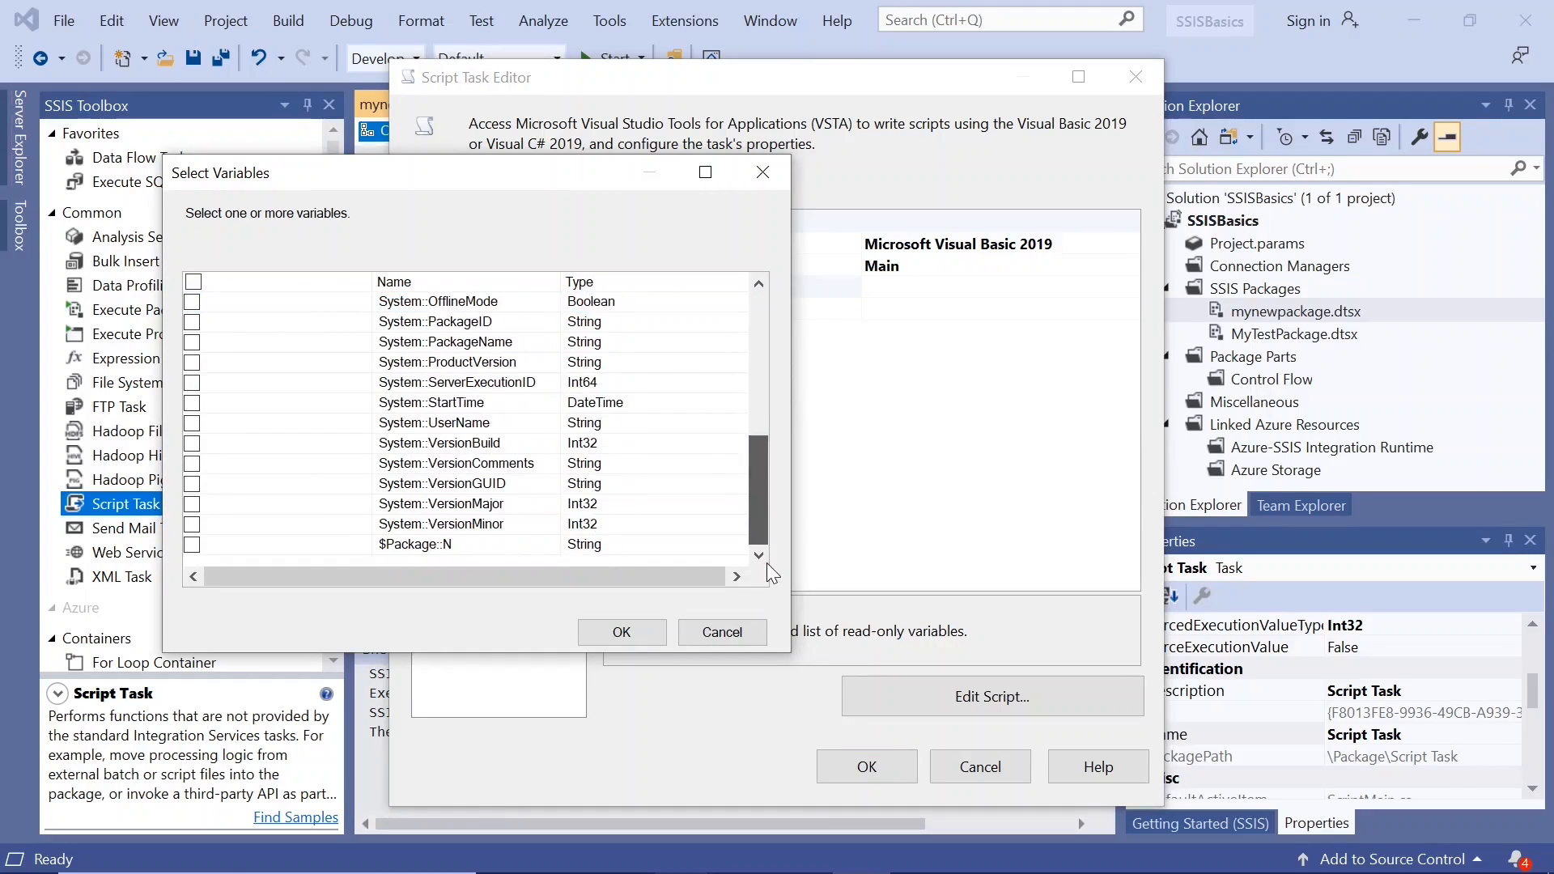
left_click(192, 545)
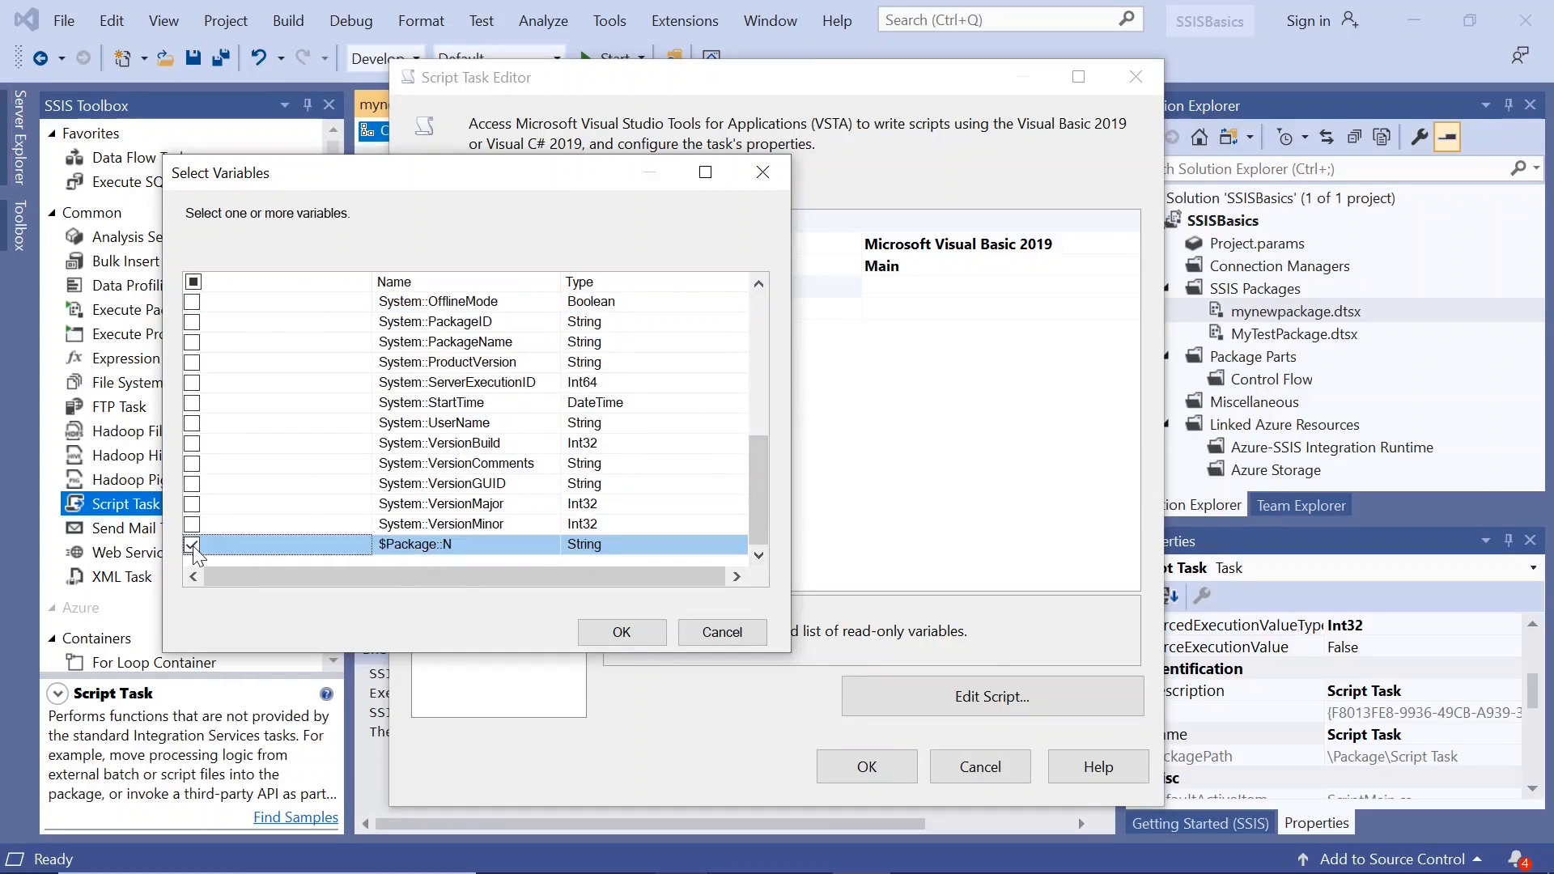
left_click(609, 641)
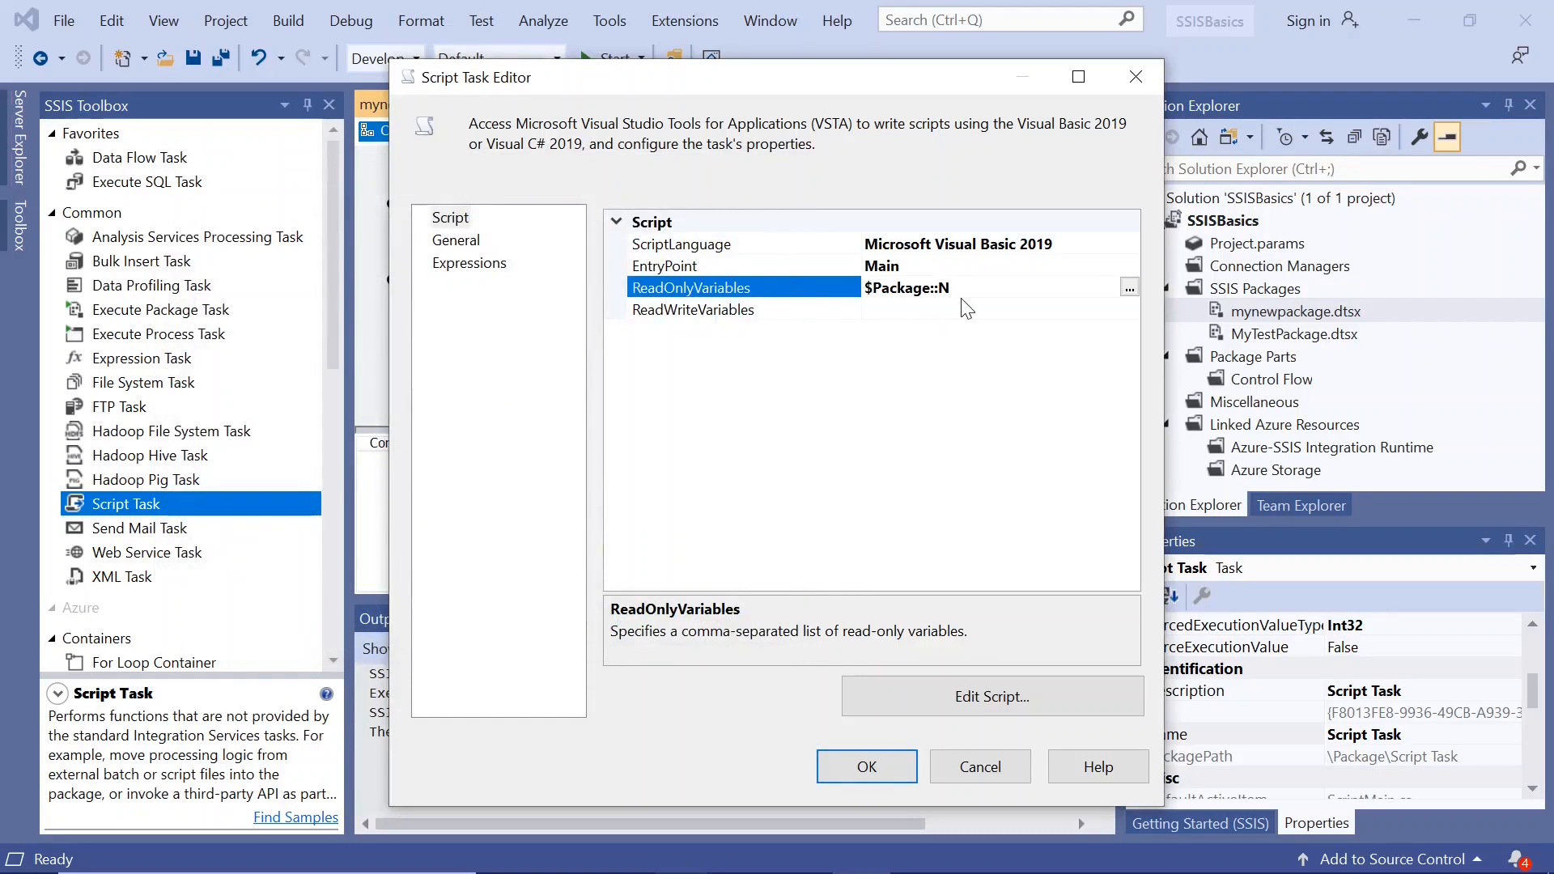
Step: Open the task's script, close it again, and select the ReadOnlyVariables value $Package::N in the Script Task Editor
left_click(1039, 698)
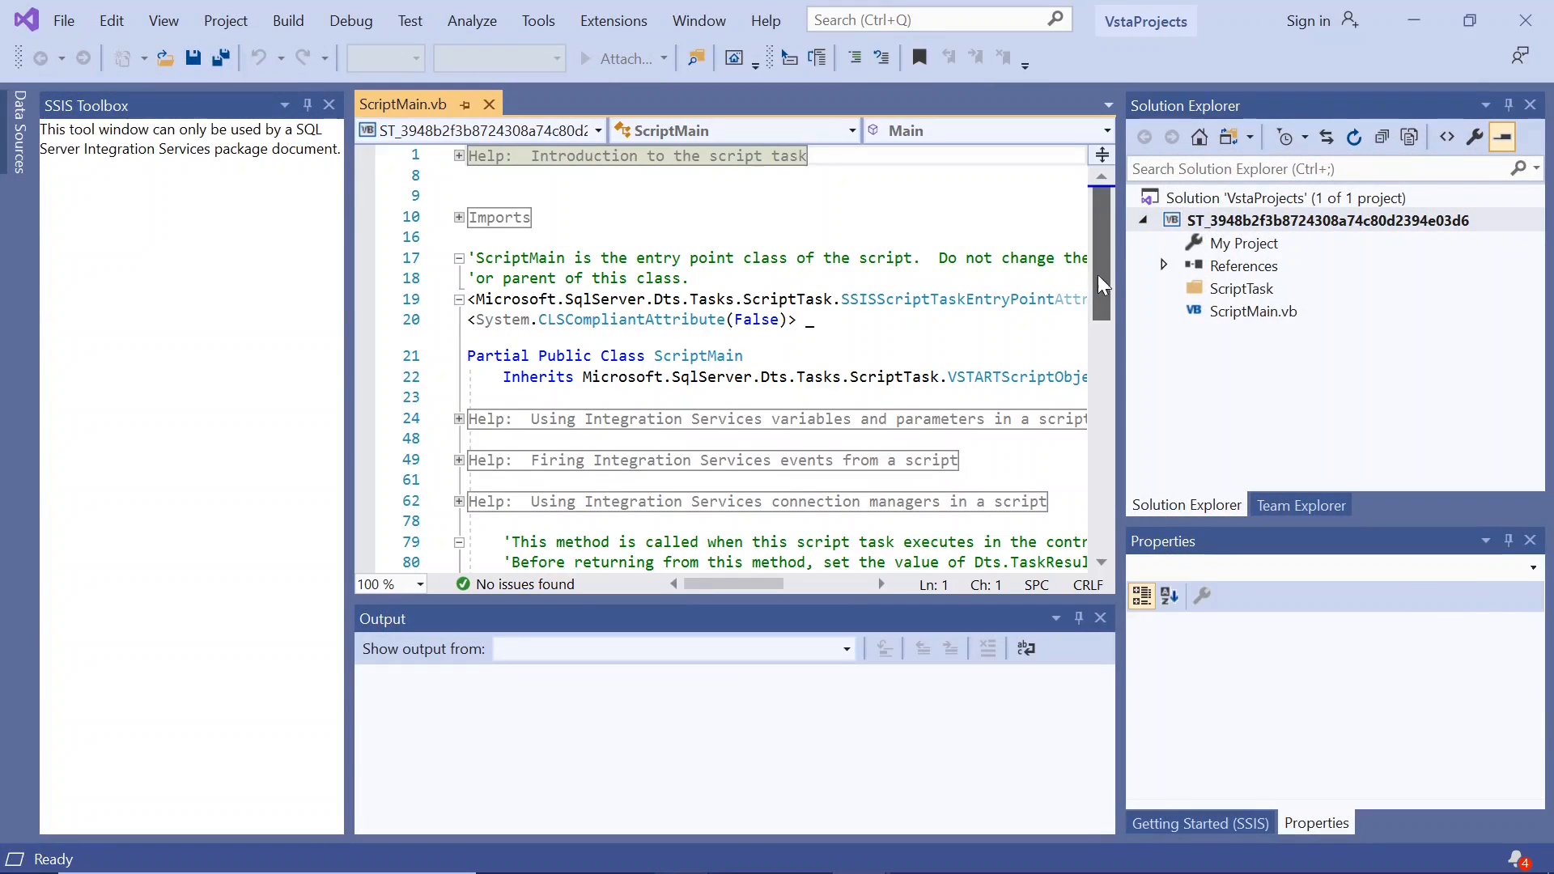
left_click(1526, 21)
left_click(980, 291)
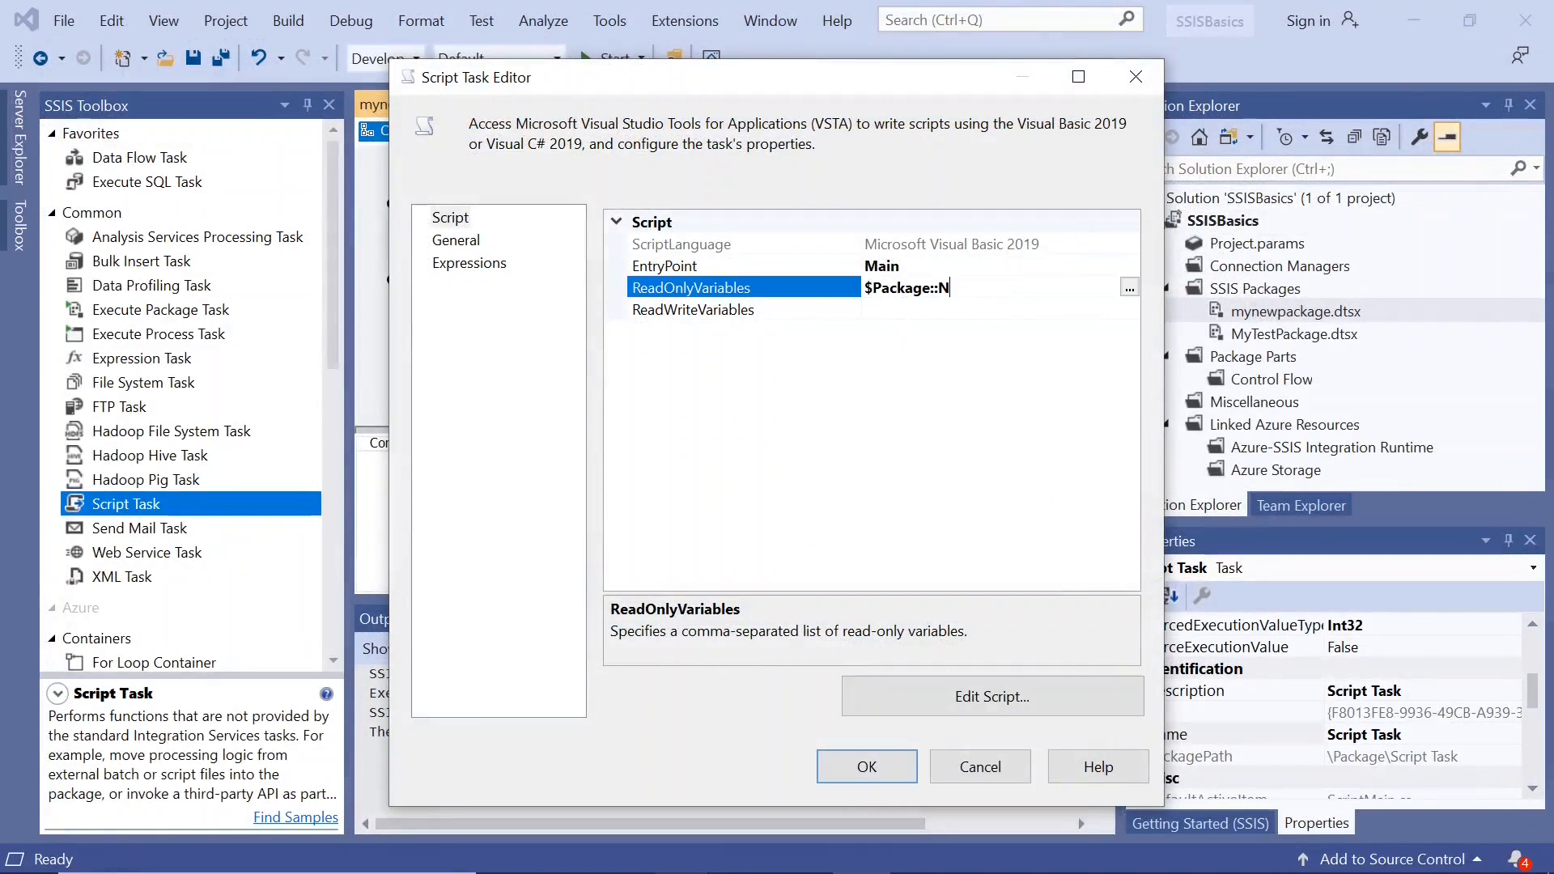
left_click(939, 288)
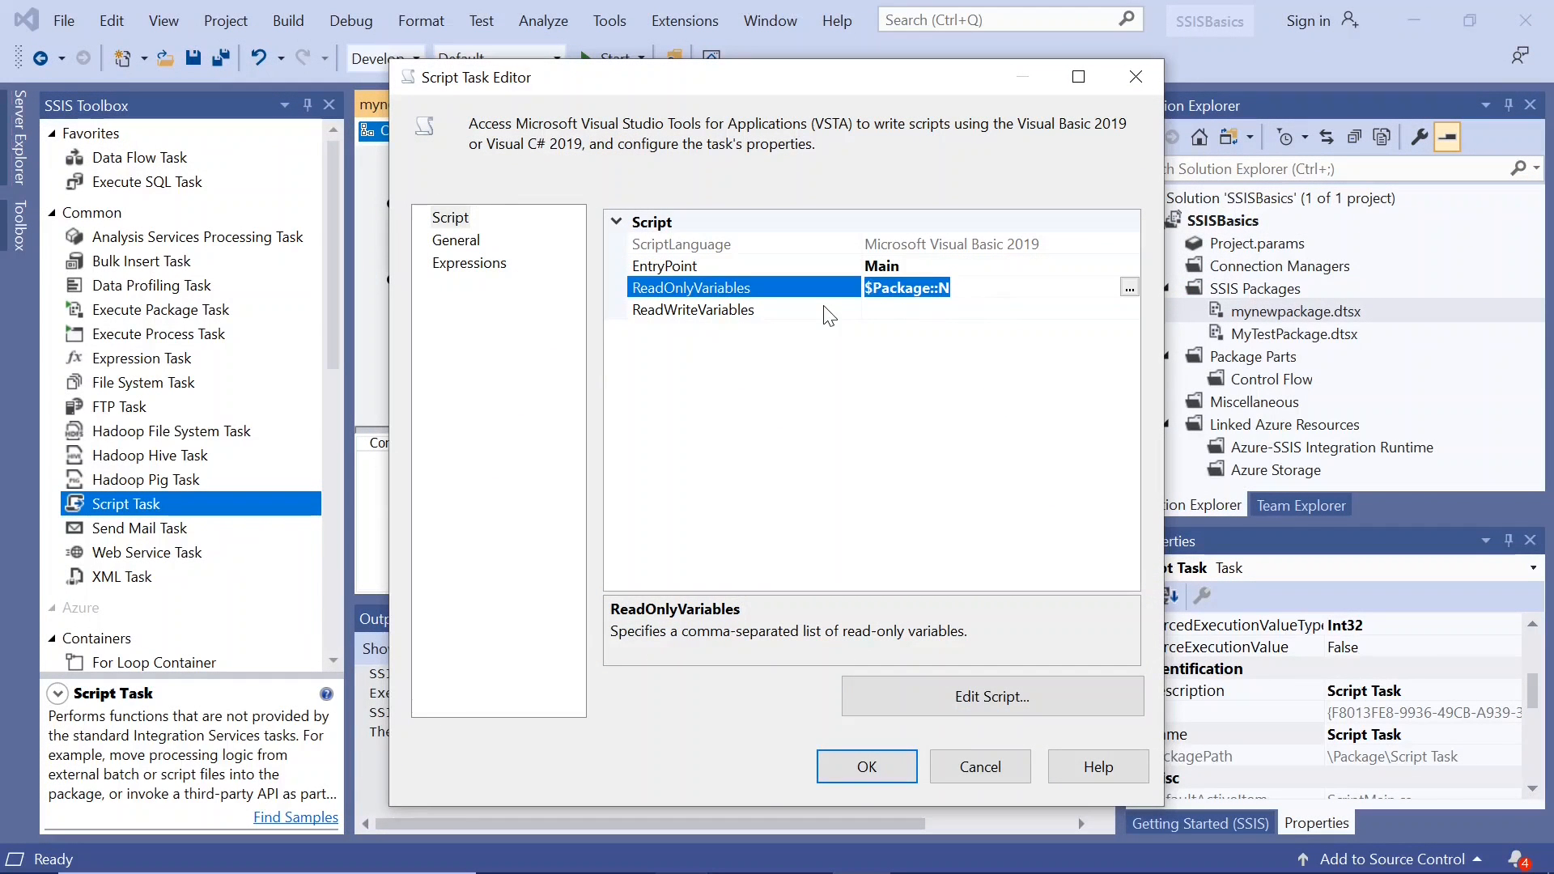
Step: Open the Script Task's script and delete the placeholder "Add your code here" comment lines in Main()
left_click(1004, 711)
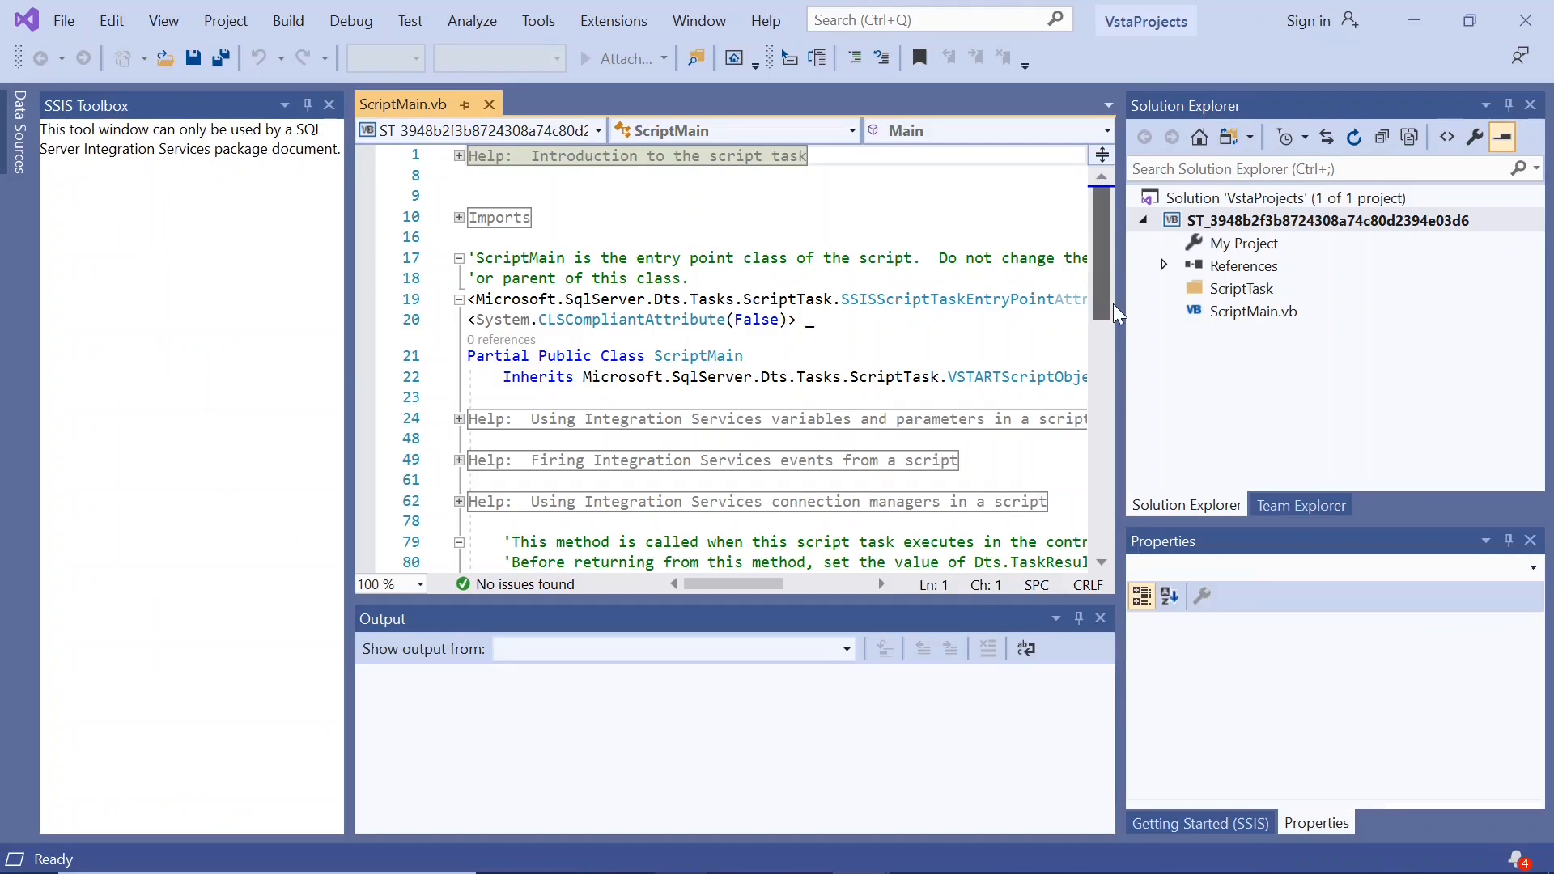
left_click_drag(1103, 312, 1115, 427)
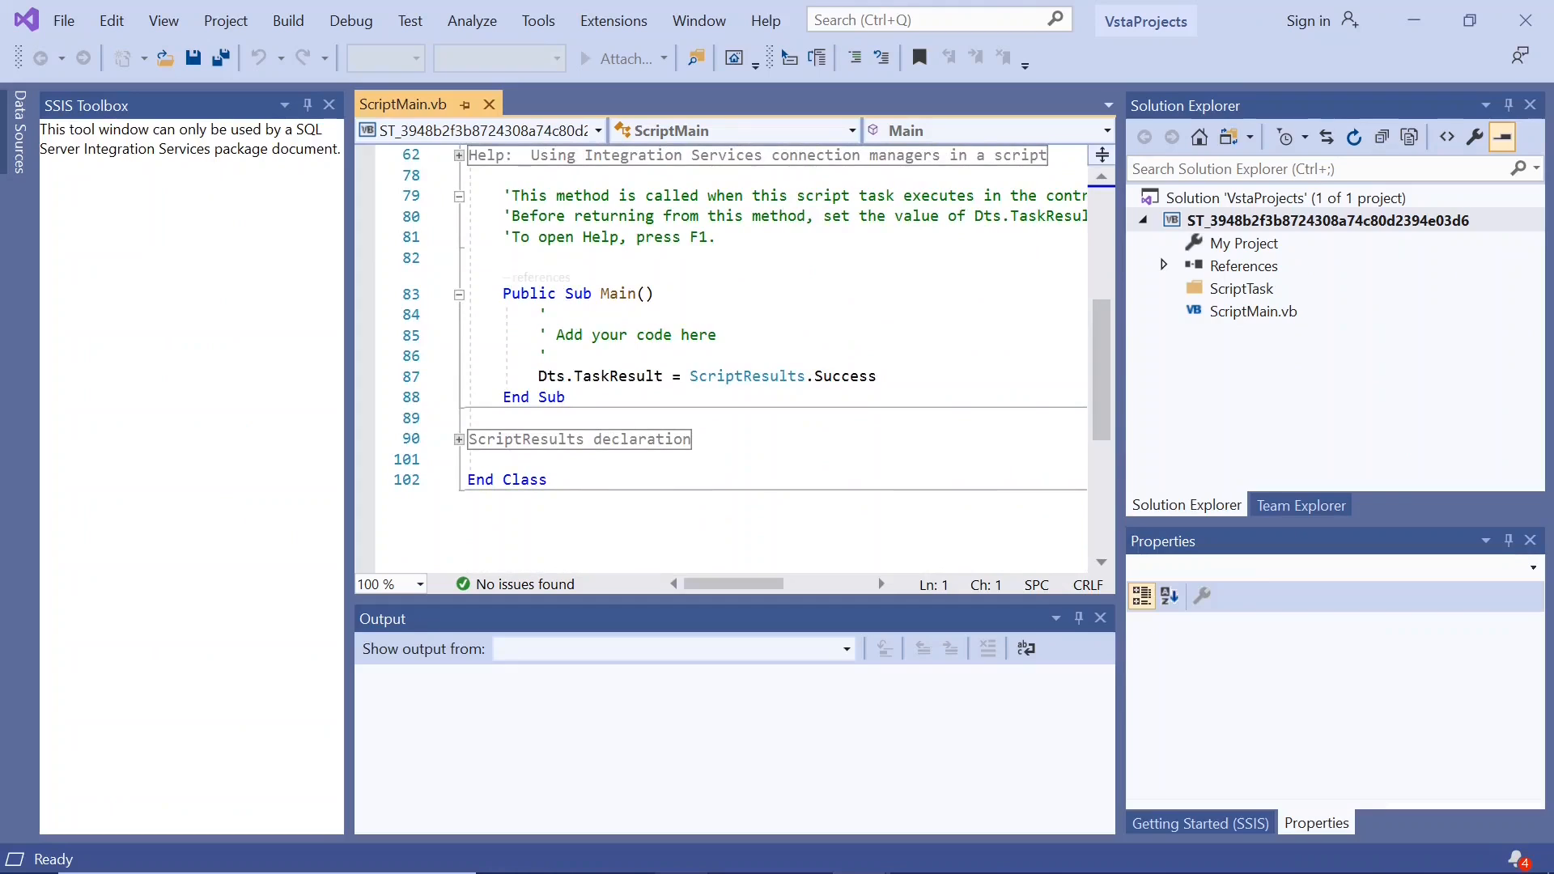
left_click_drag(539, 315, 548, 356)
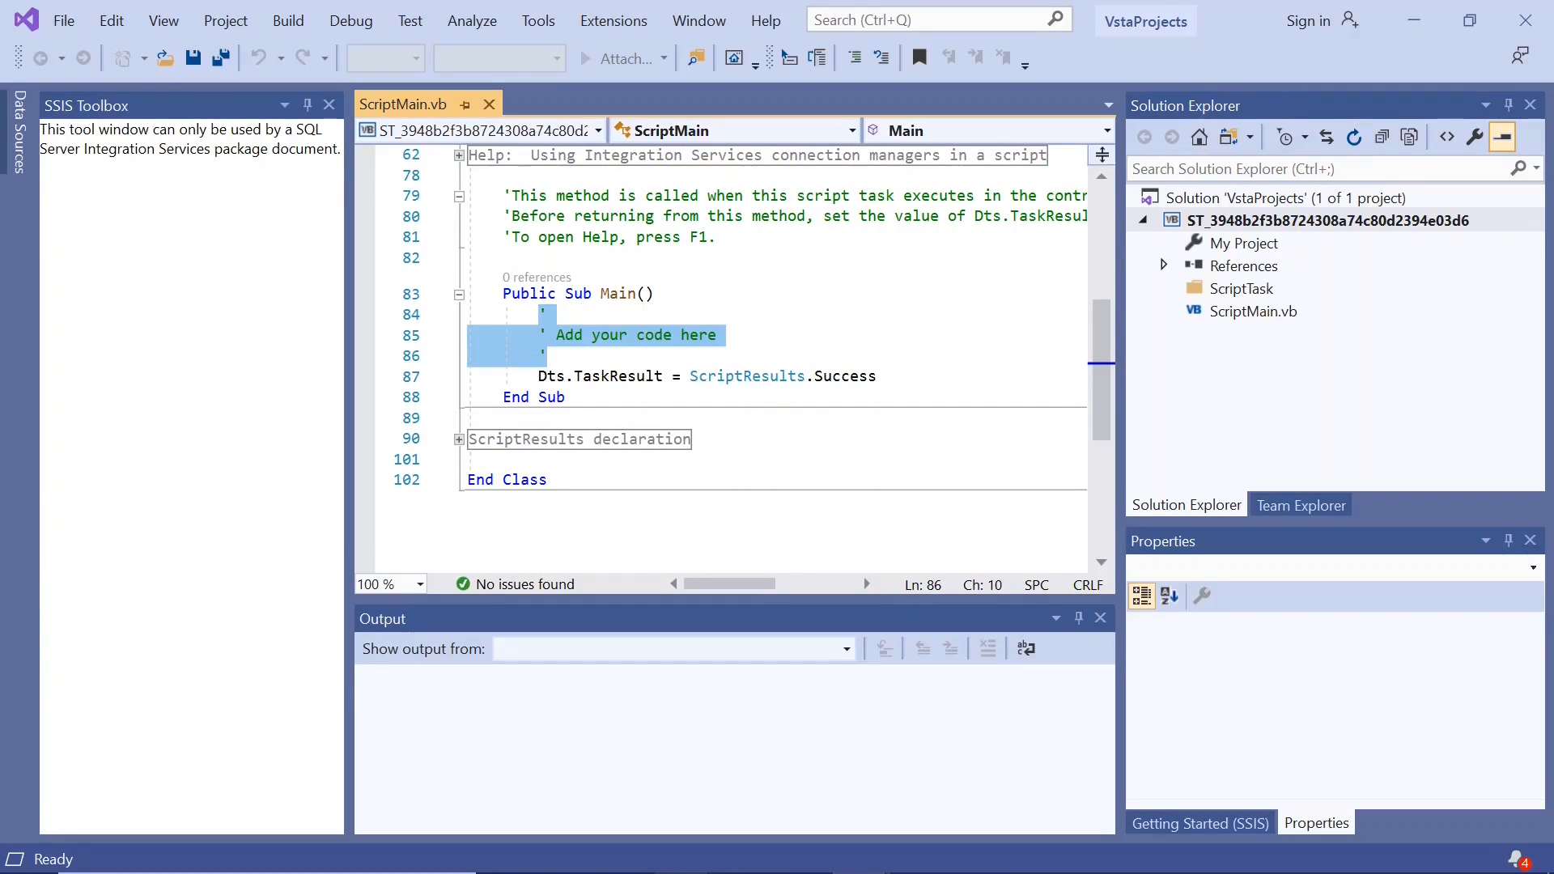
key("Delete")
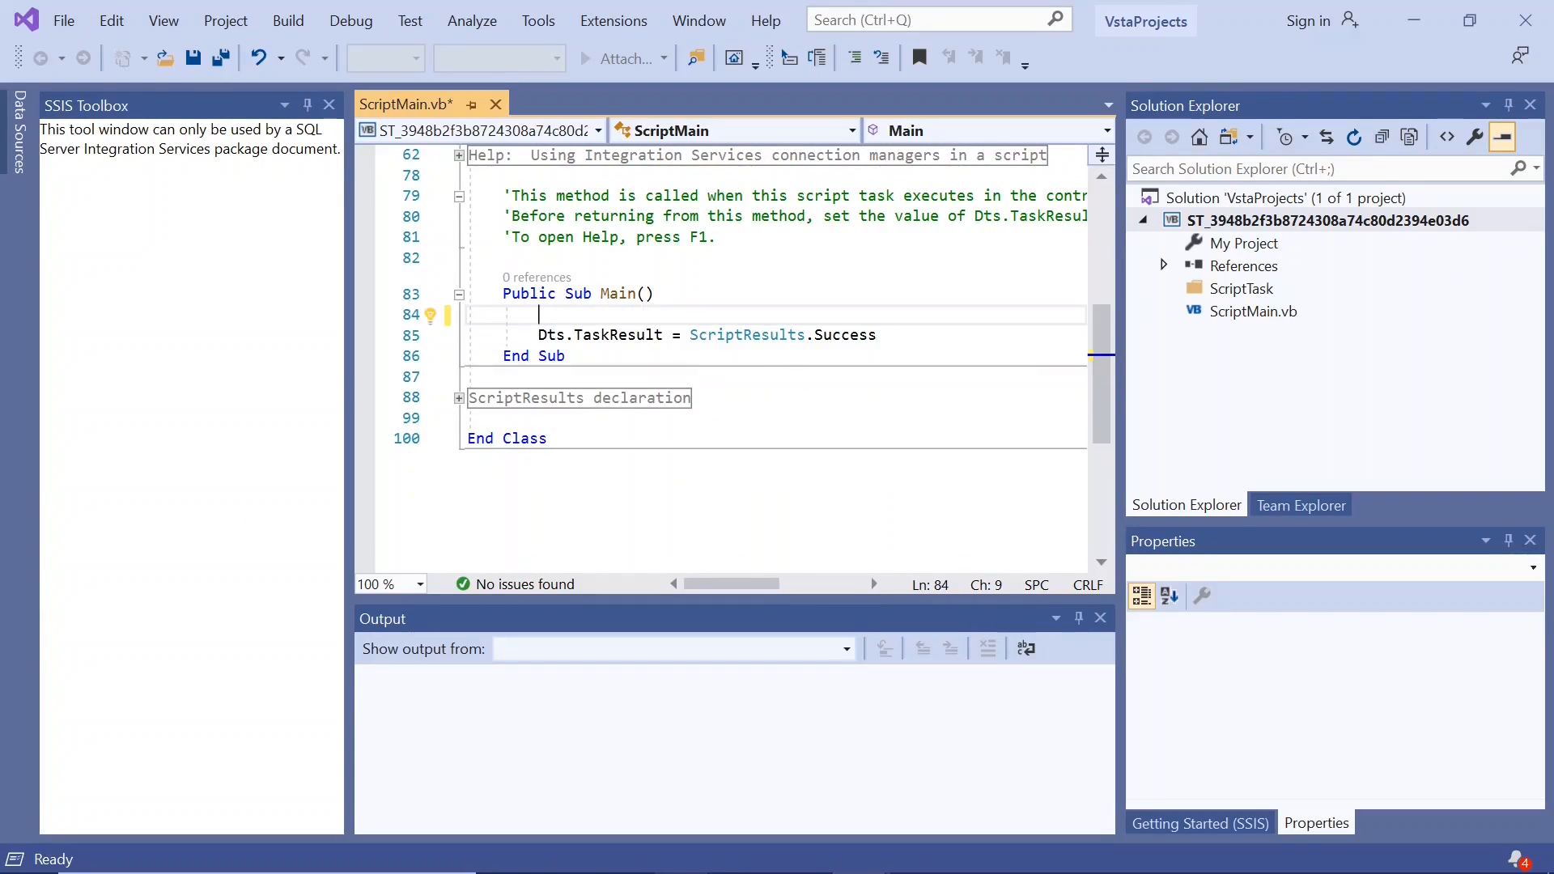
Step: Declare a variable in Main() with "Dim str As String" above the Dts.TaskResult line
type("Dim str As str")
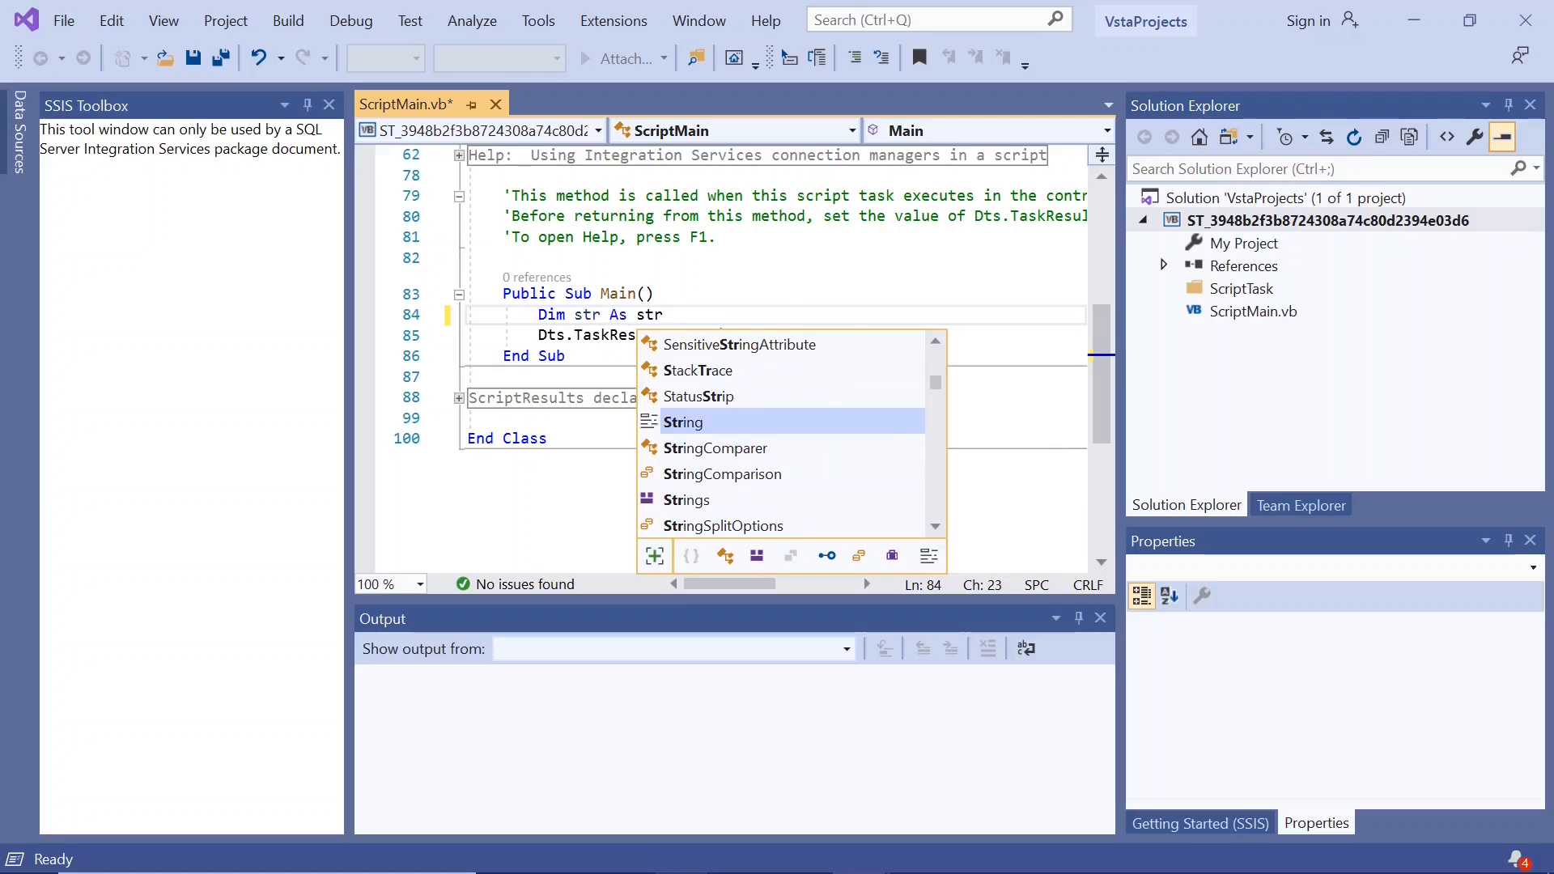
key("Tab")
key("Return")
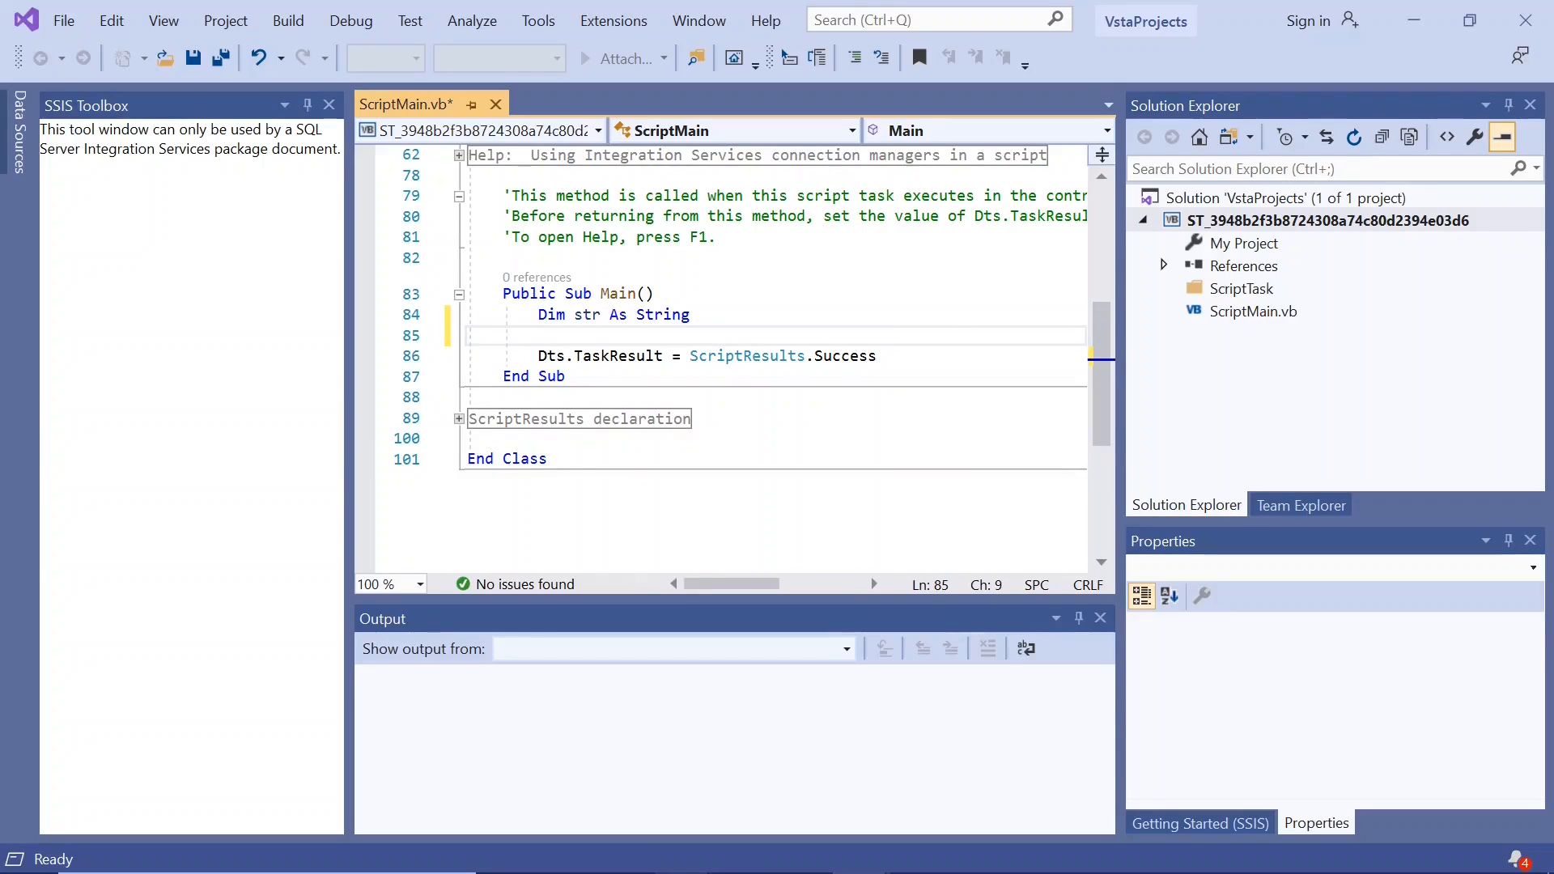
Step: Begin an assignment with "str = Dts.Variables" on the line below the Dim statement in Main()
type("str ")
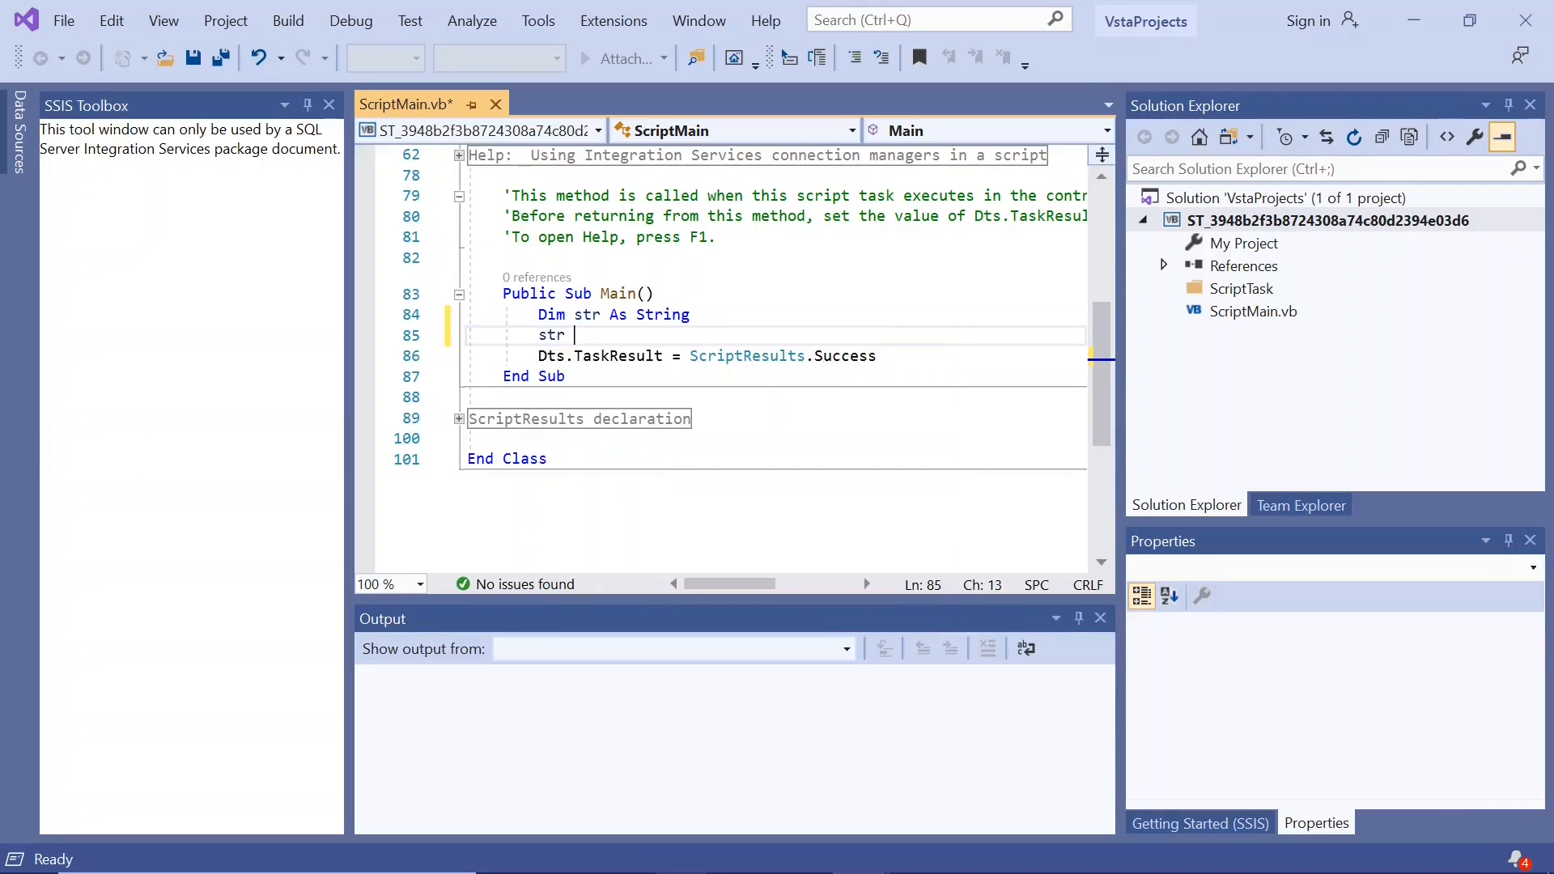
type("= dts")
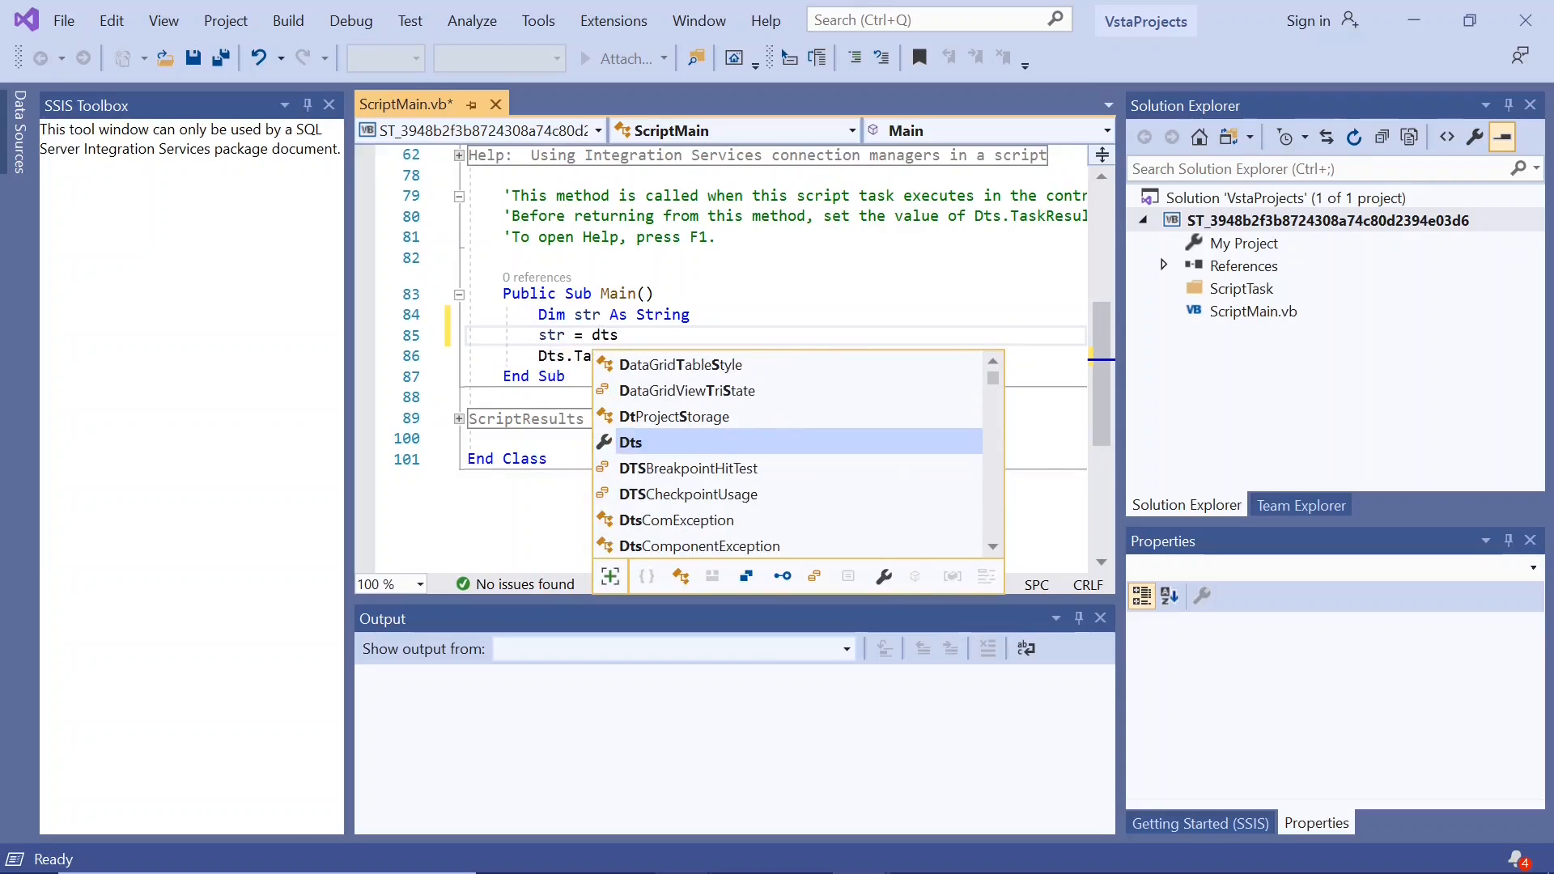
type(".va")
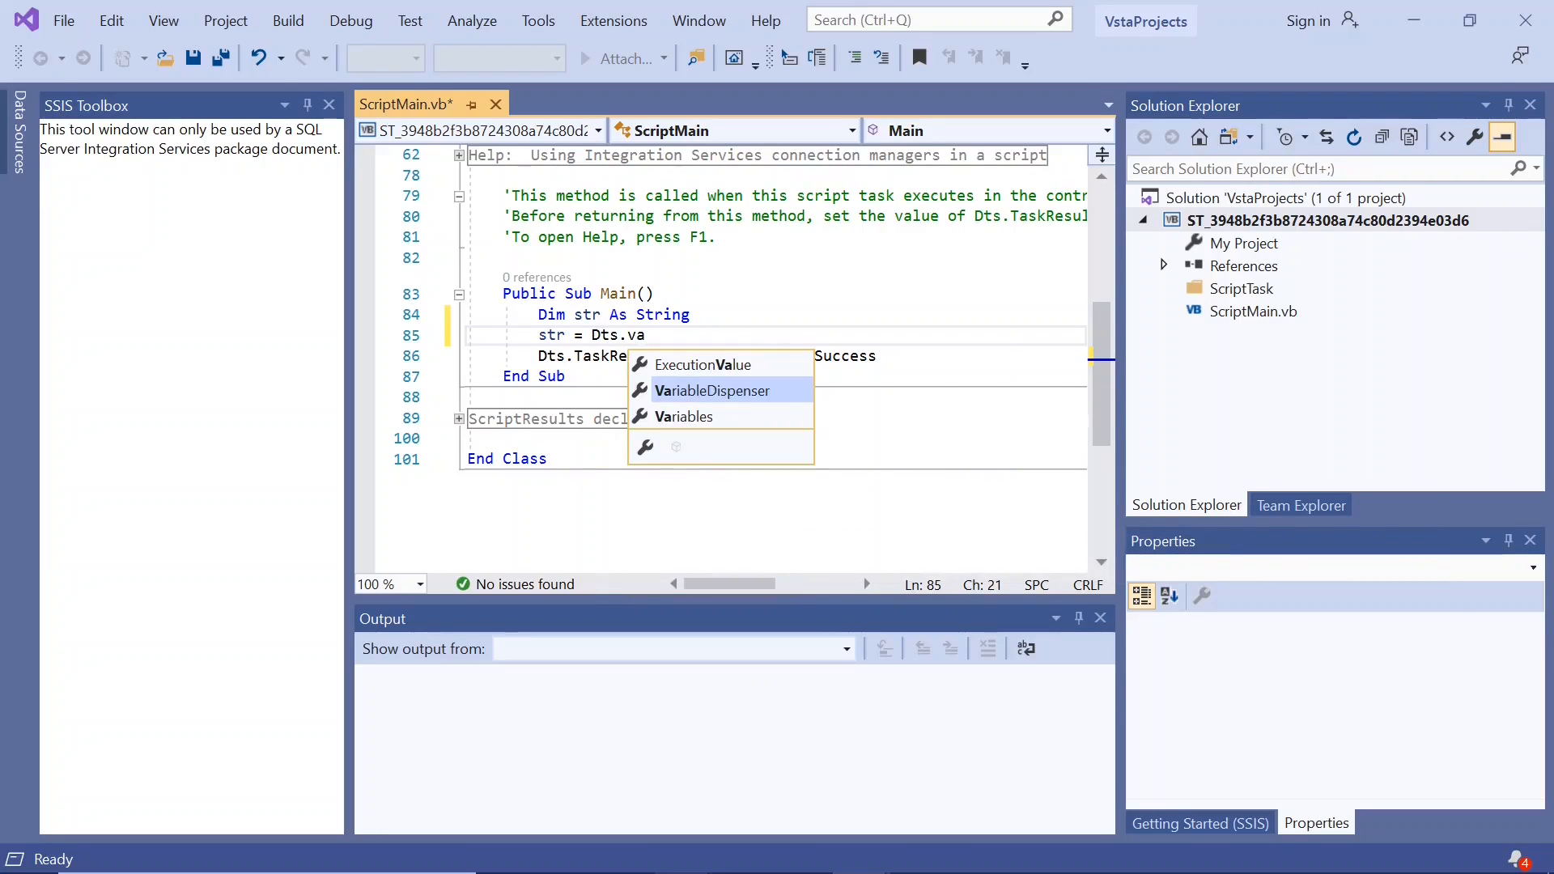
double_click(678, 433)
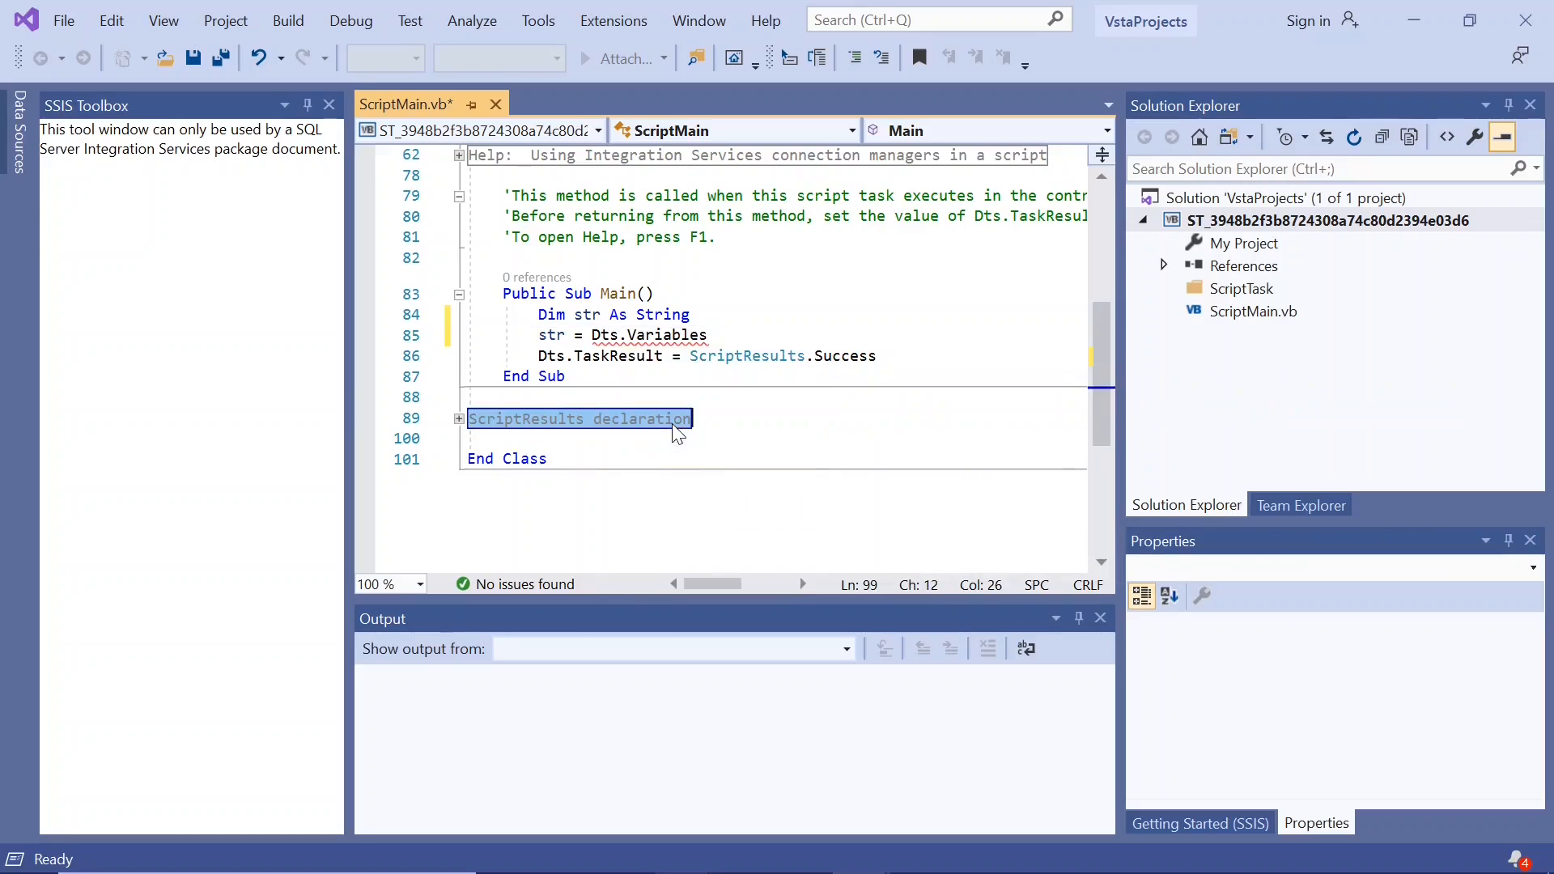
type("(")
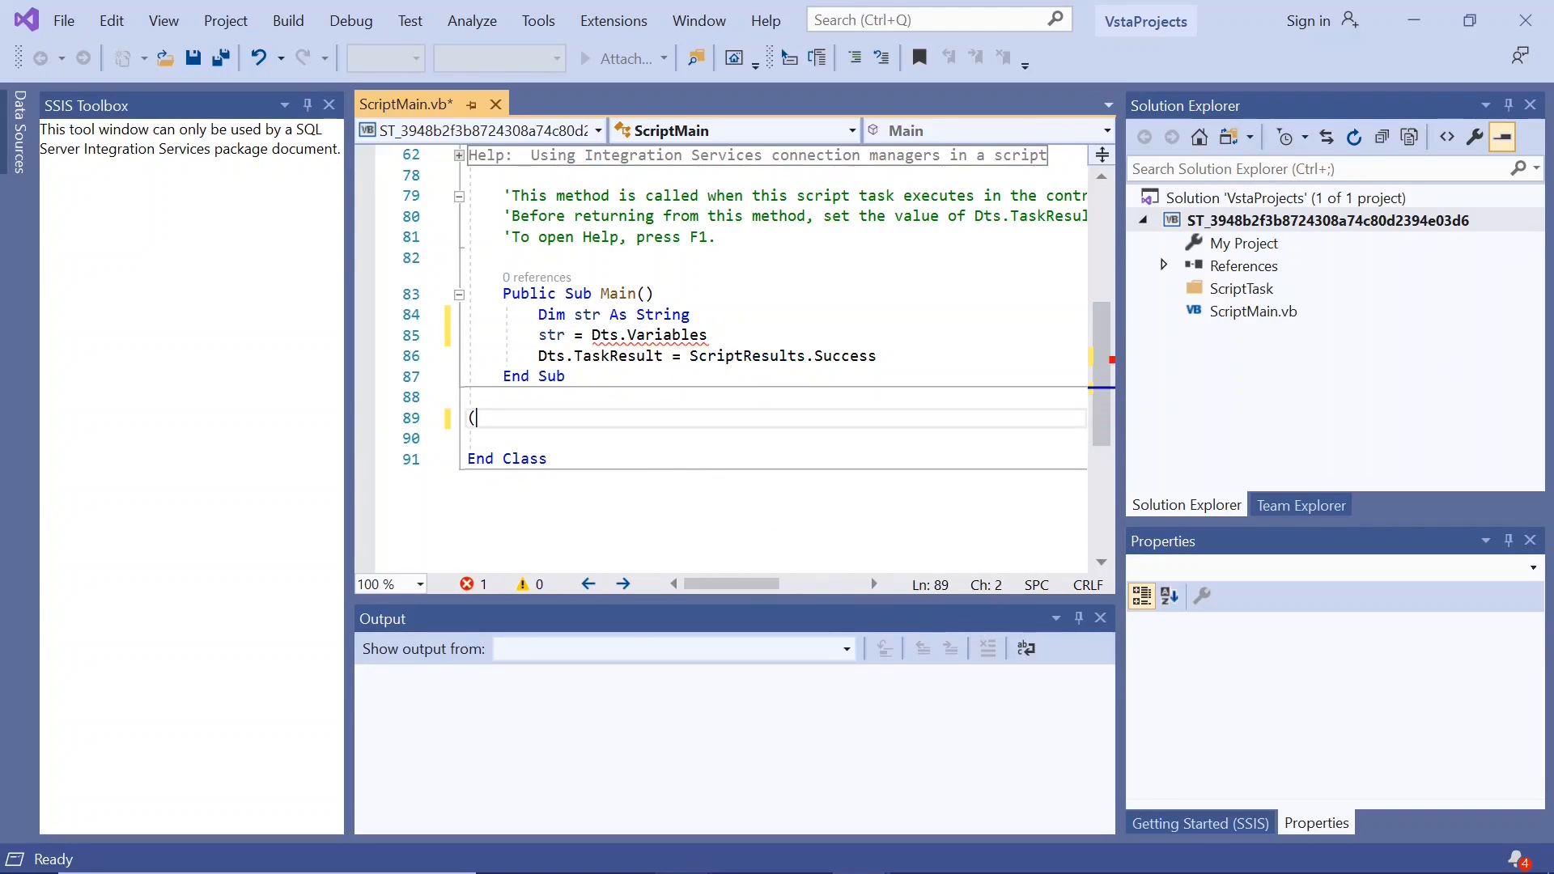
key("ctrl+z")
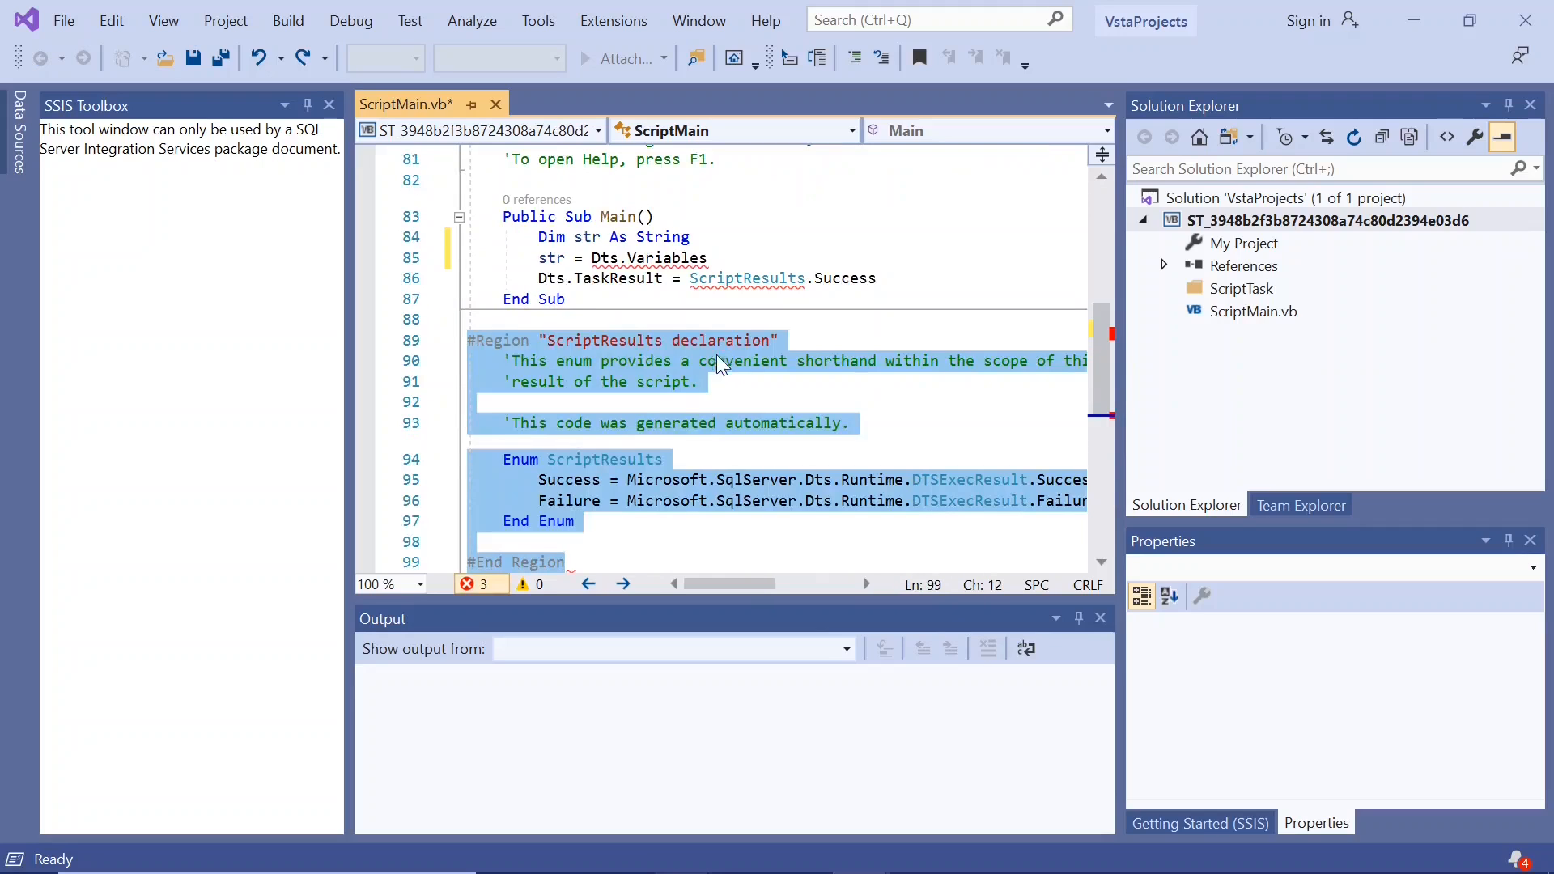
scroll(1108, 478, "down", 4)
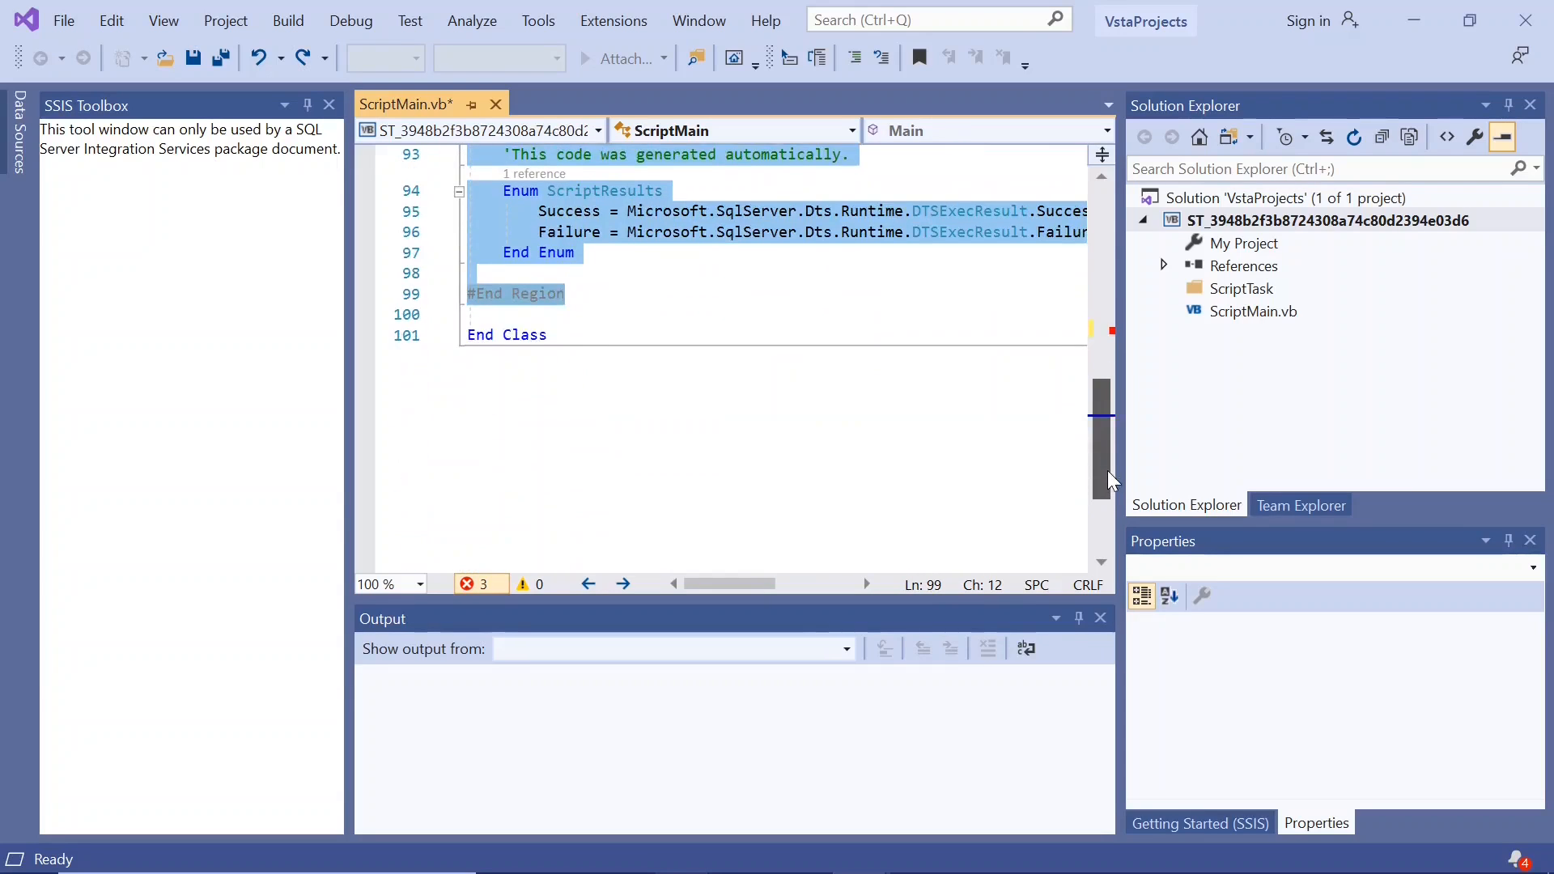
scroll(1111, 480, "up", 5)
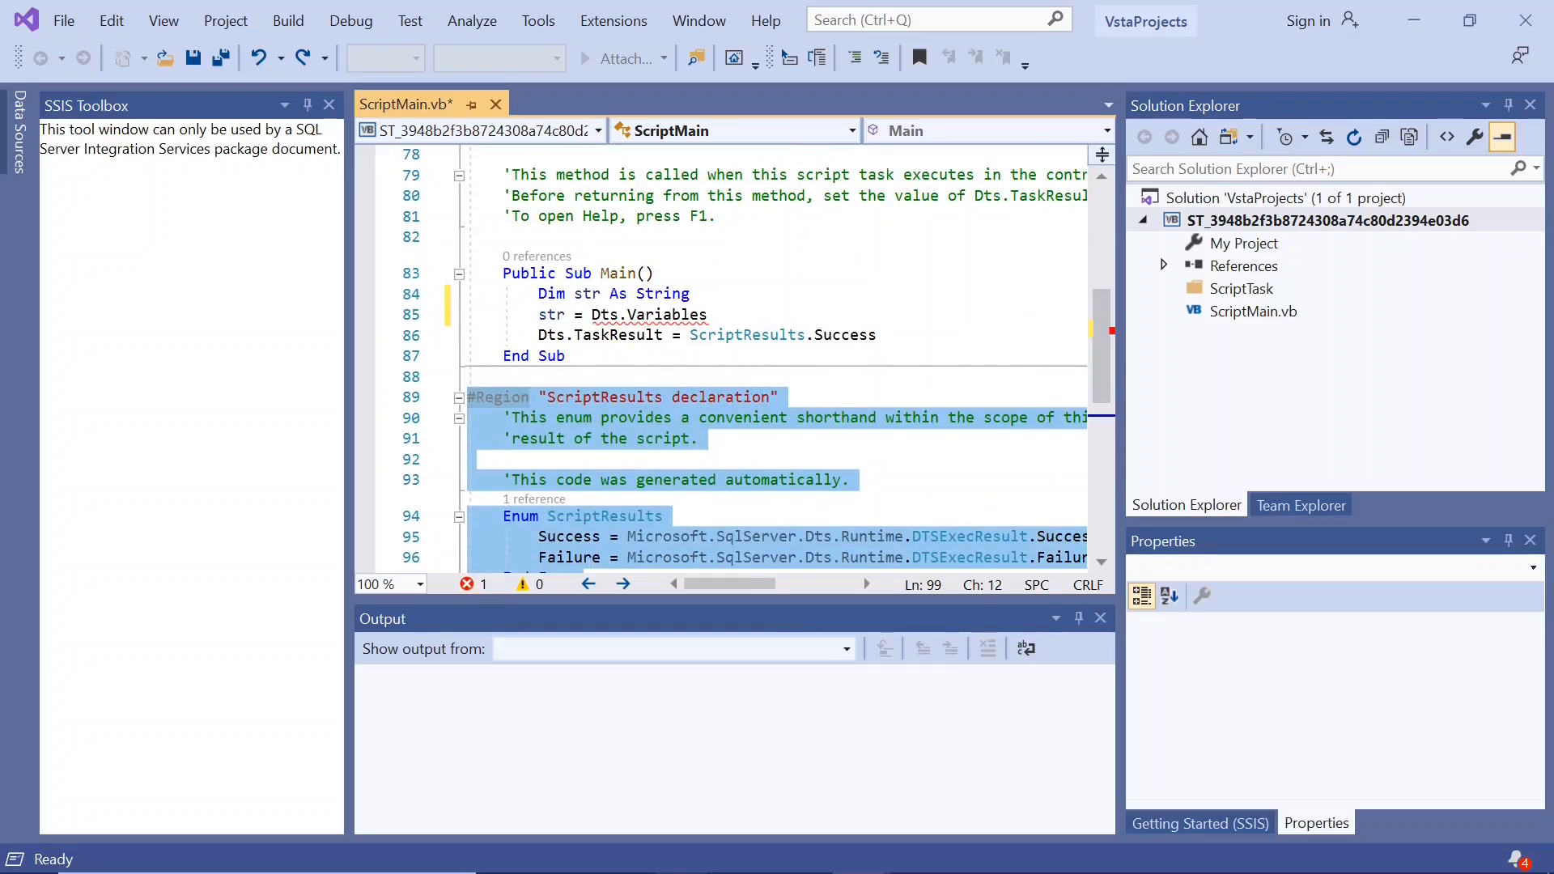
Step: Complete the assignment as str = Dts.Variables("$Package::N").Value.ToString() and add an empty line below it
left_click(710, 315)
type("(")
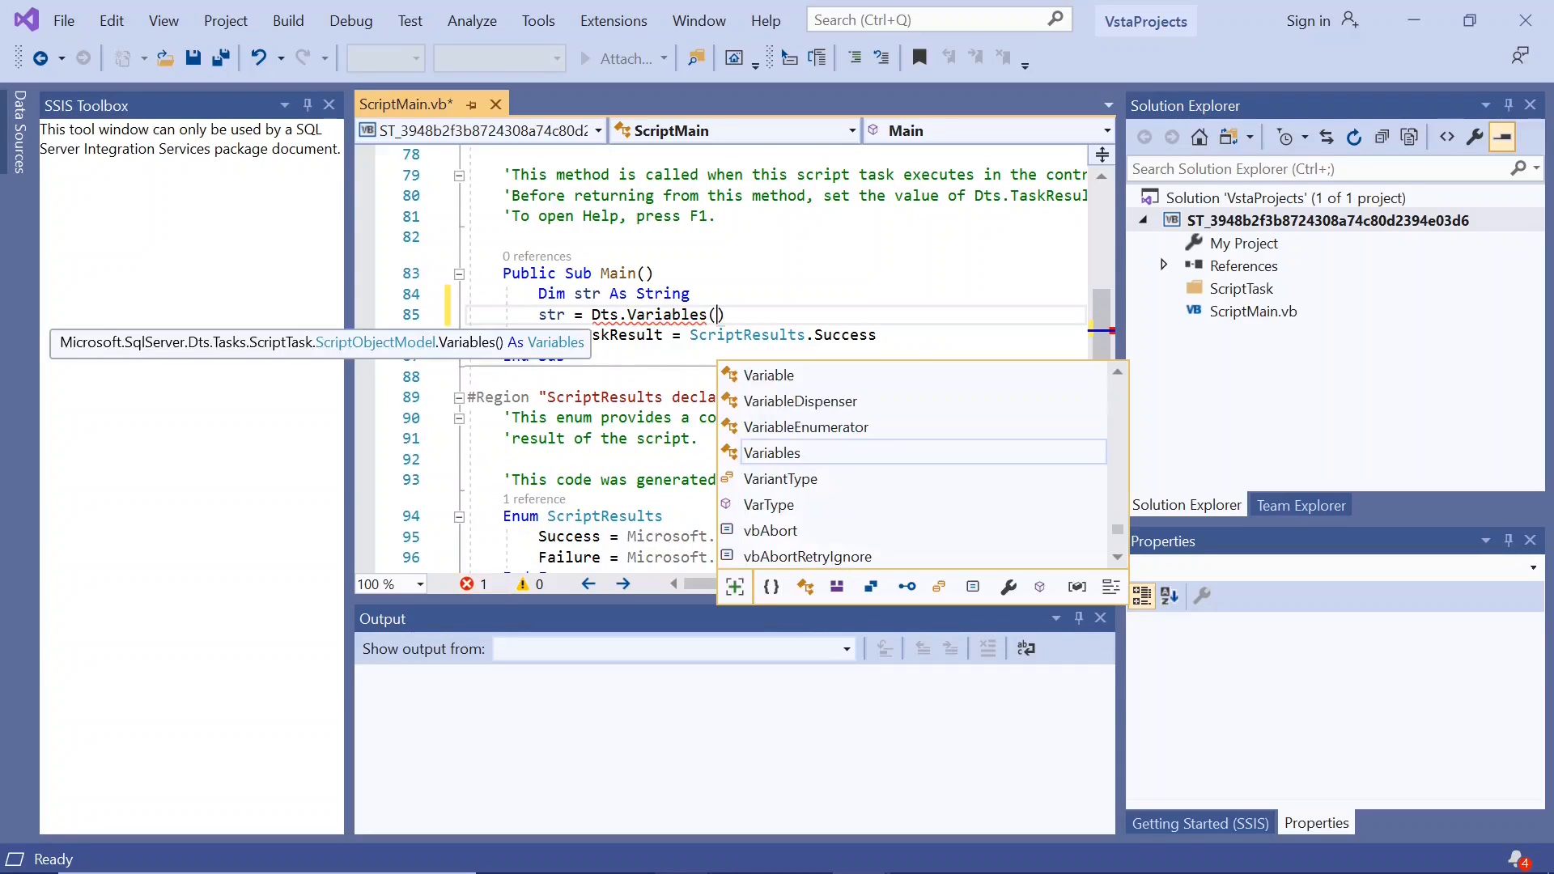
type("\"")
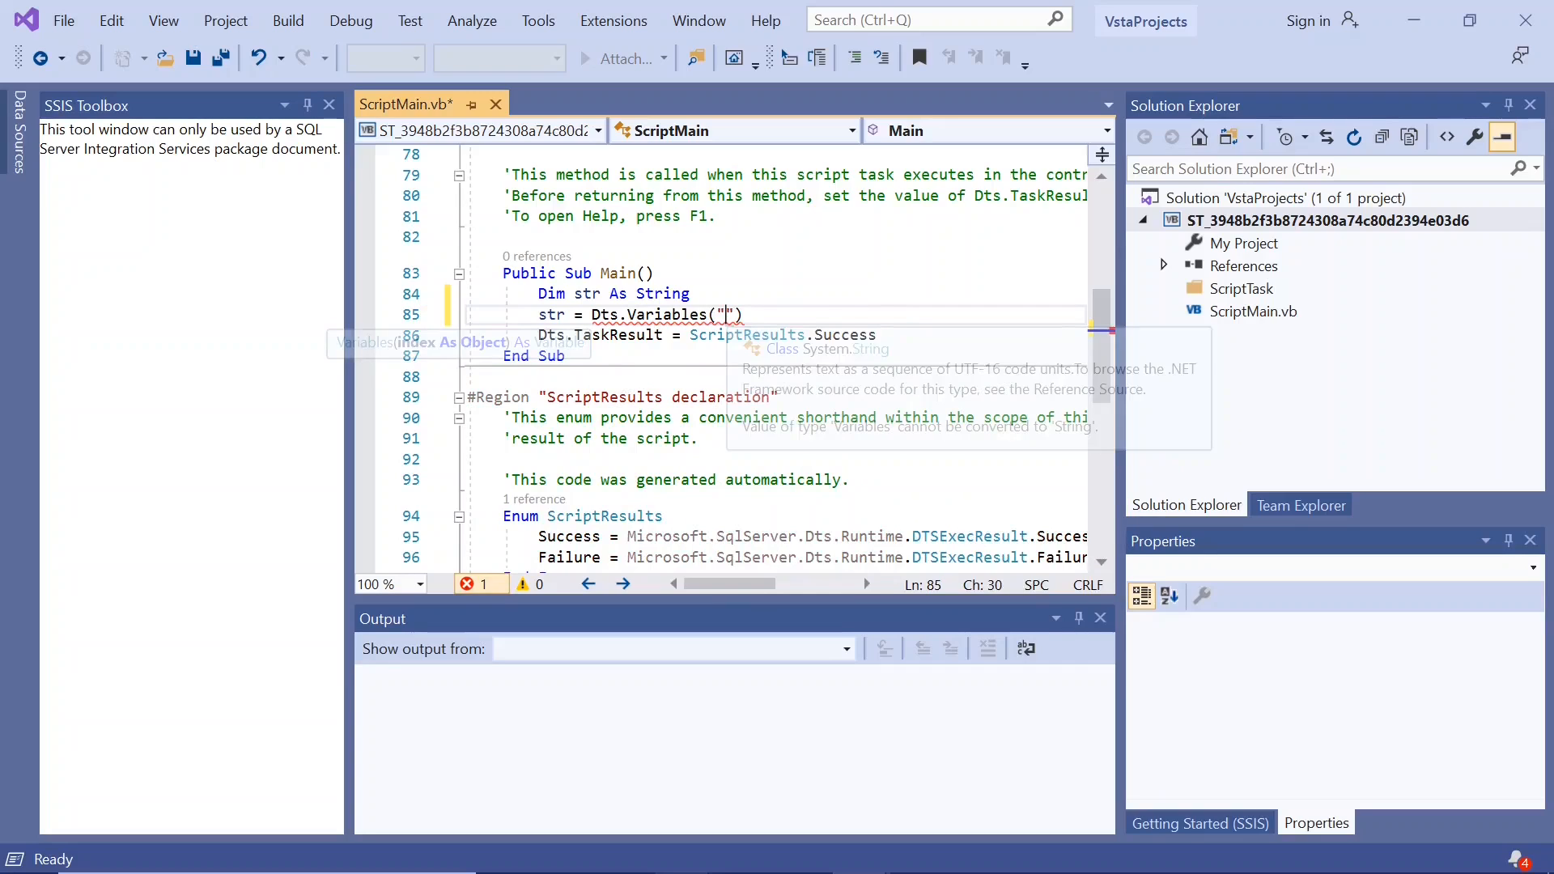
type("$Package::N")
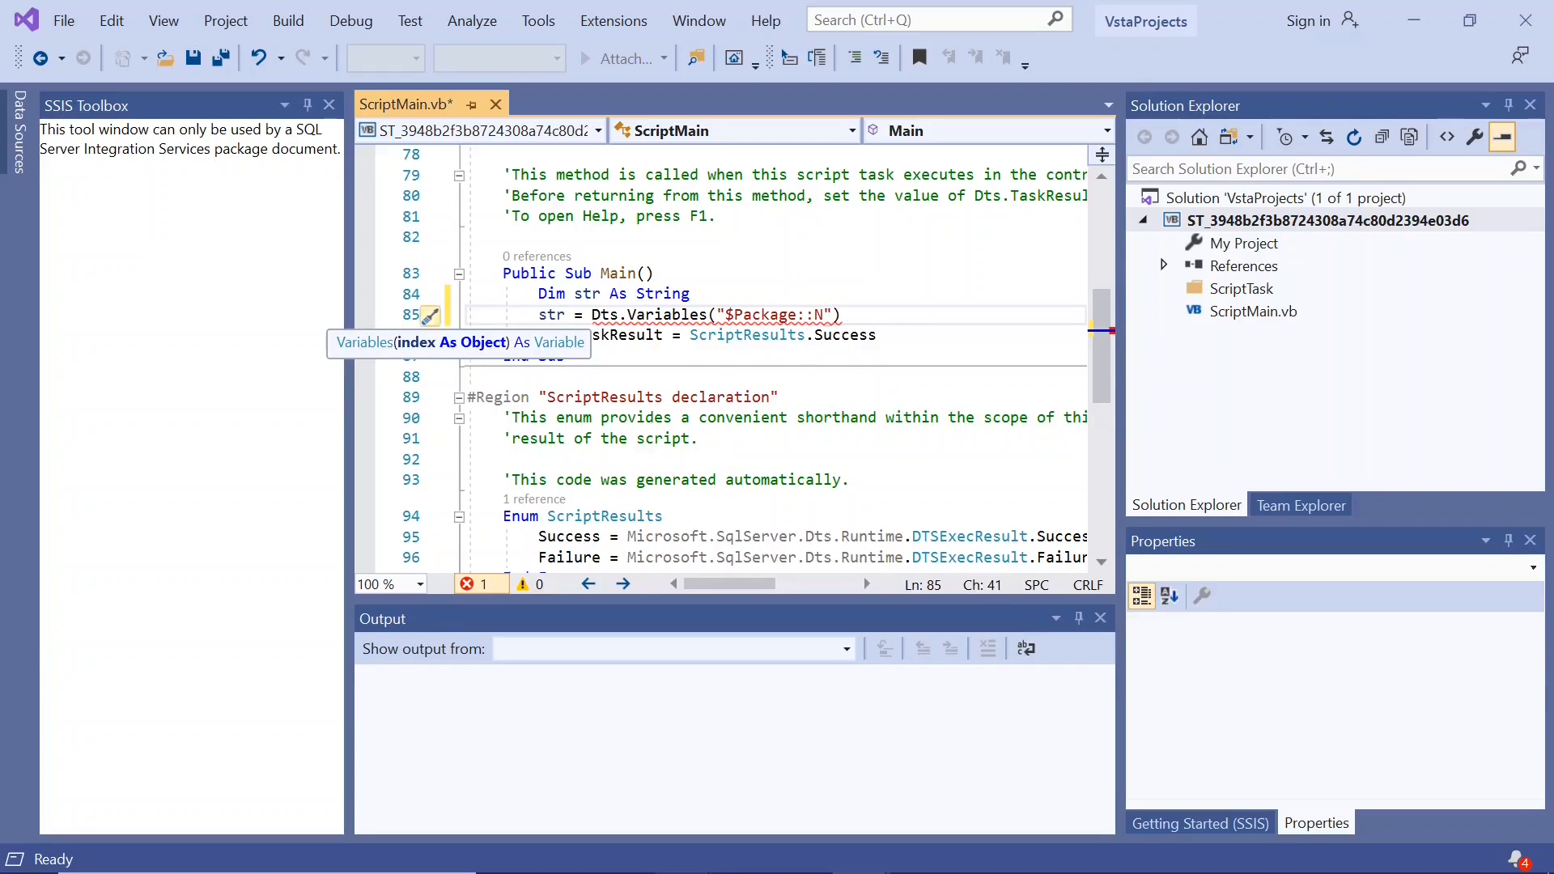
type("\")")
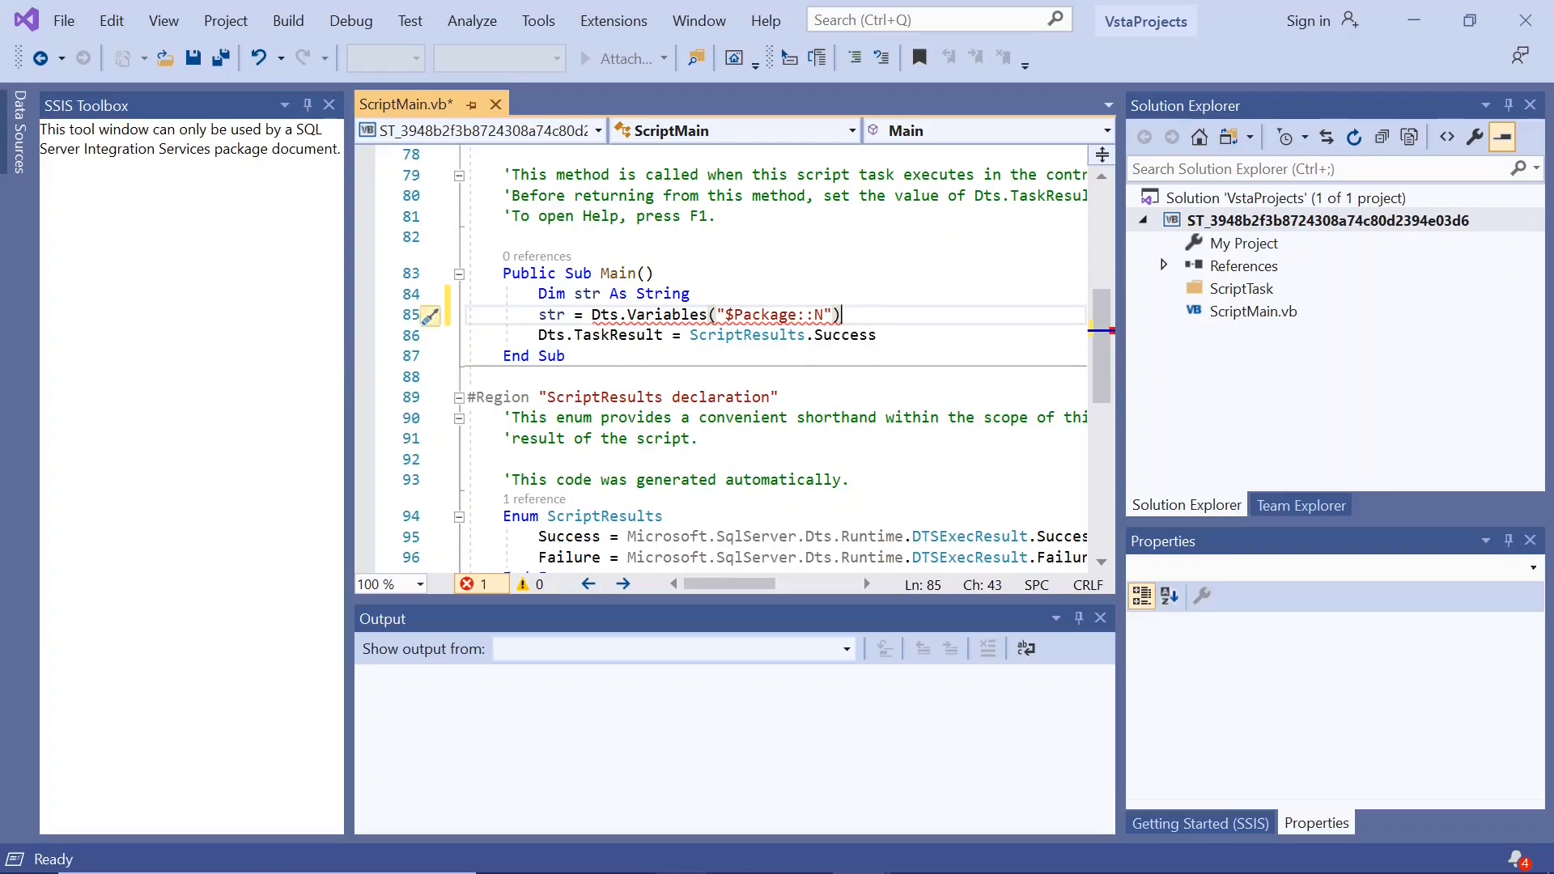
type(".v")
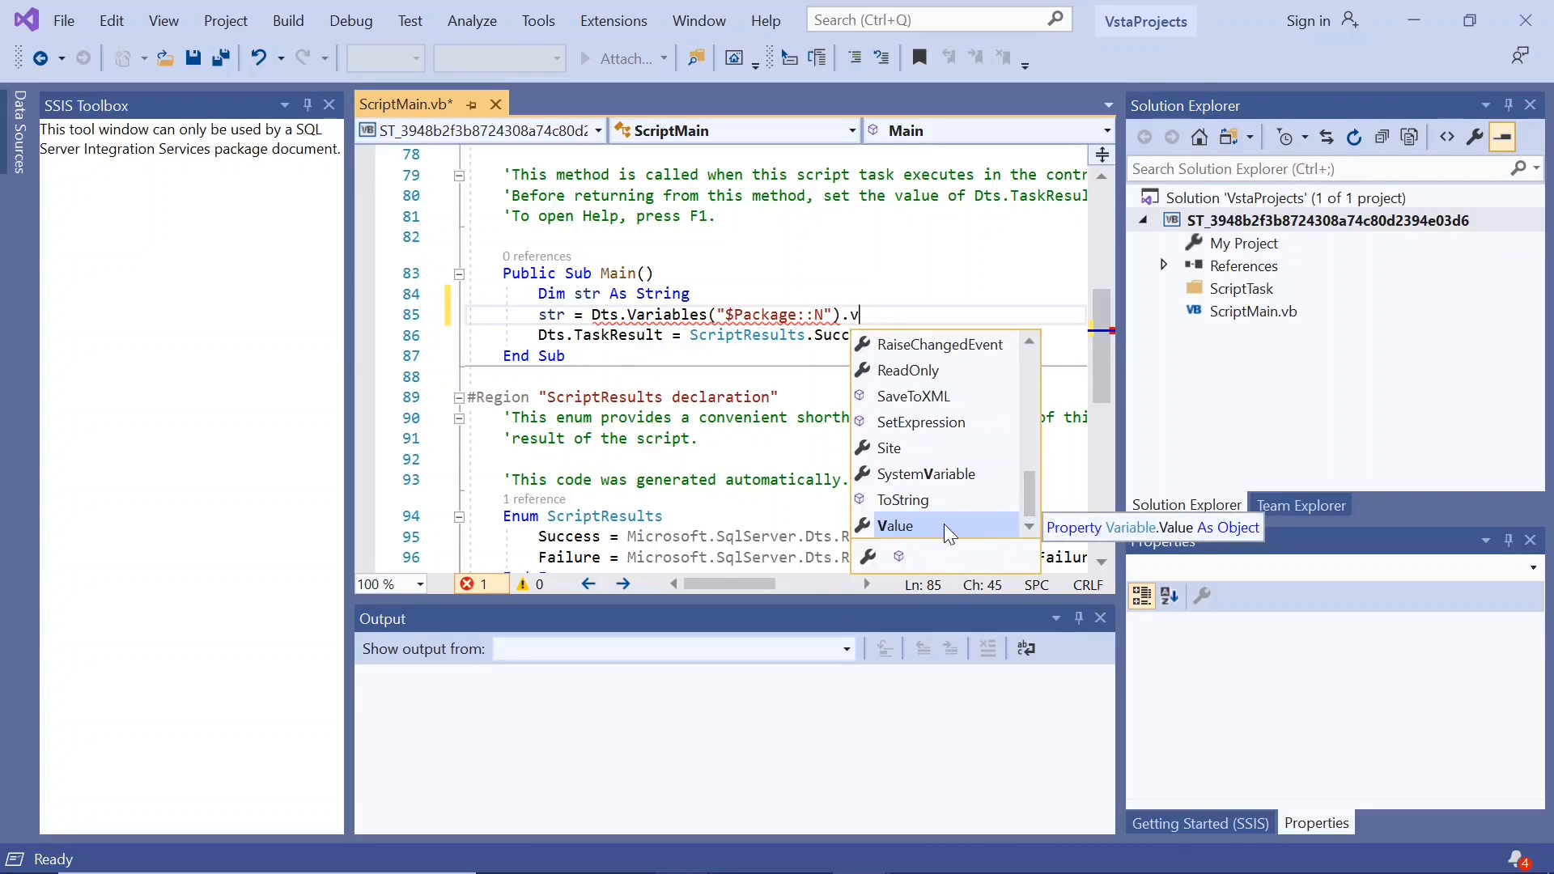
double_click(948, 528)
type(".to")
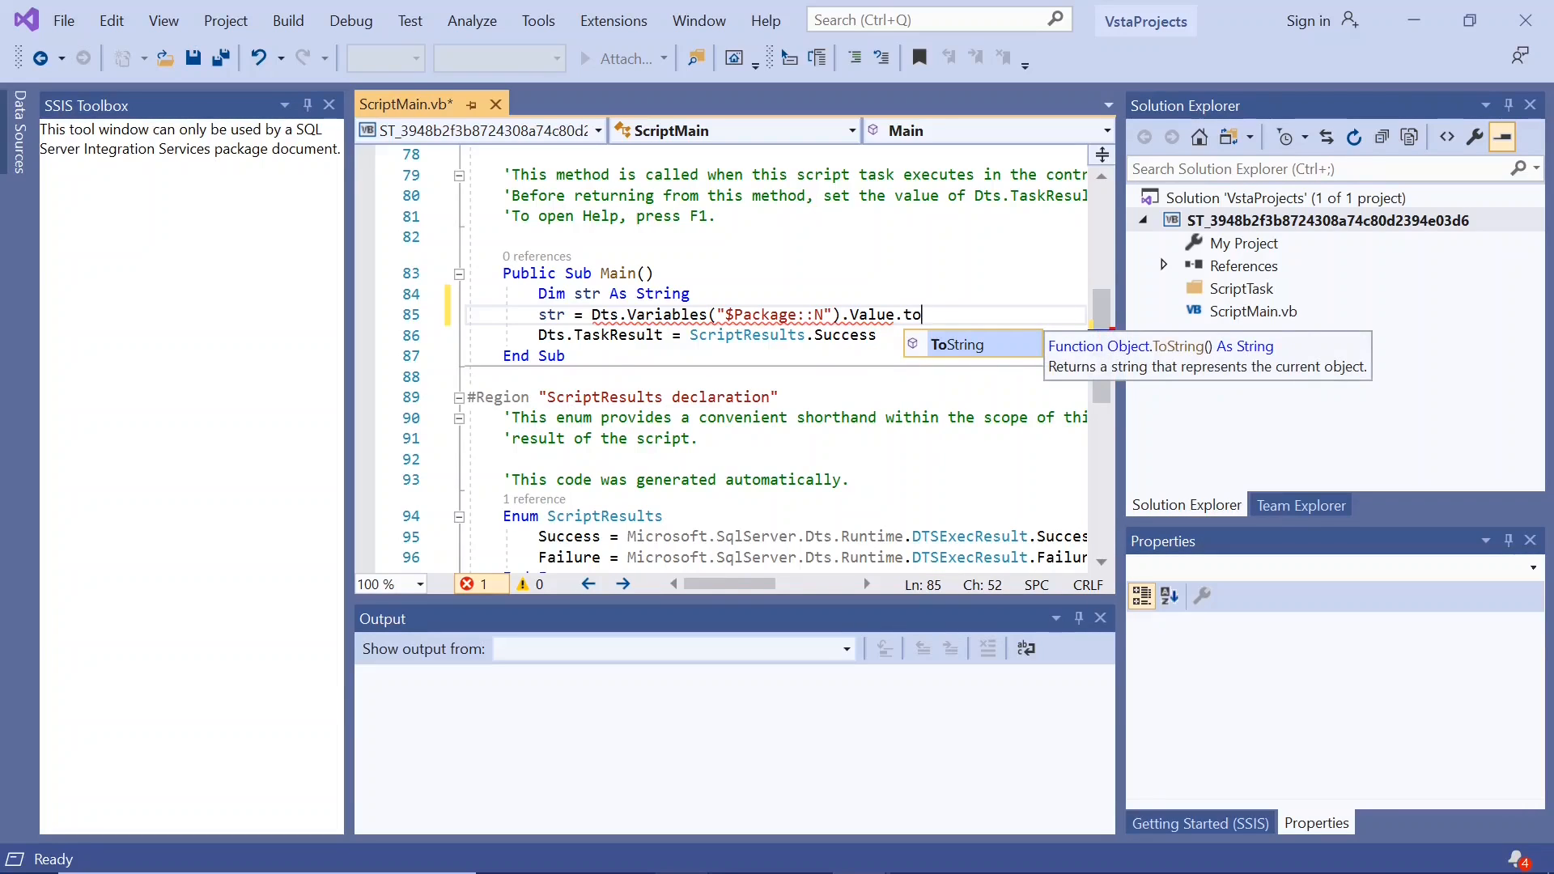
key("Tab")
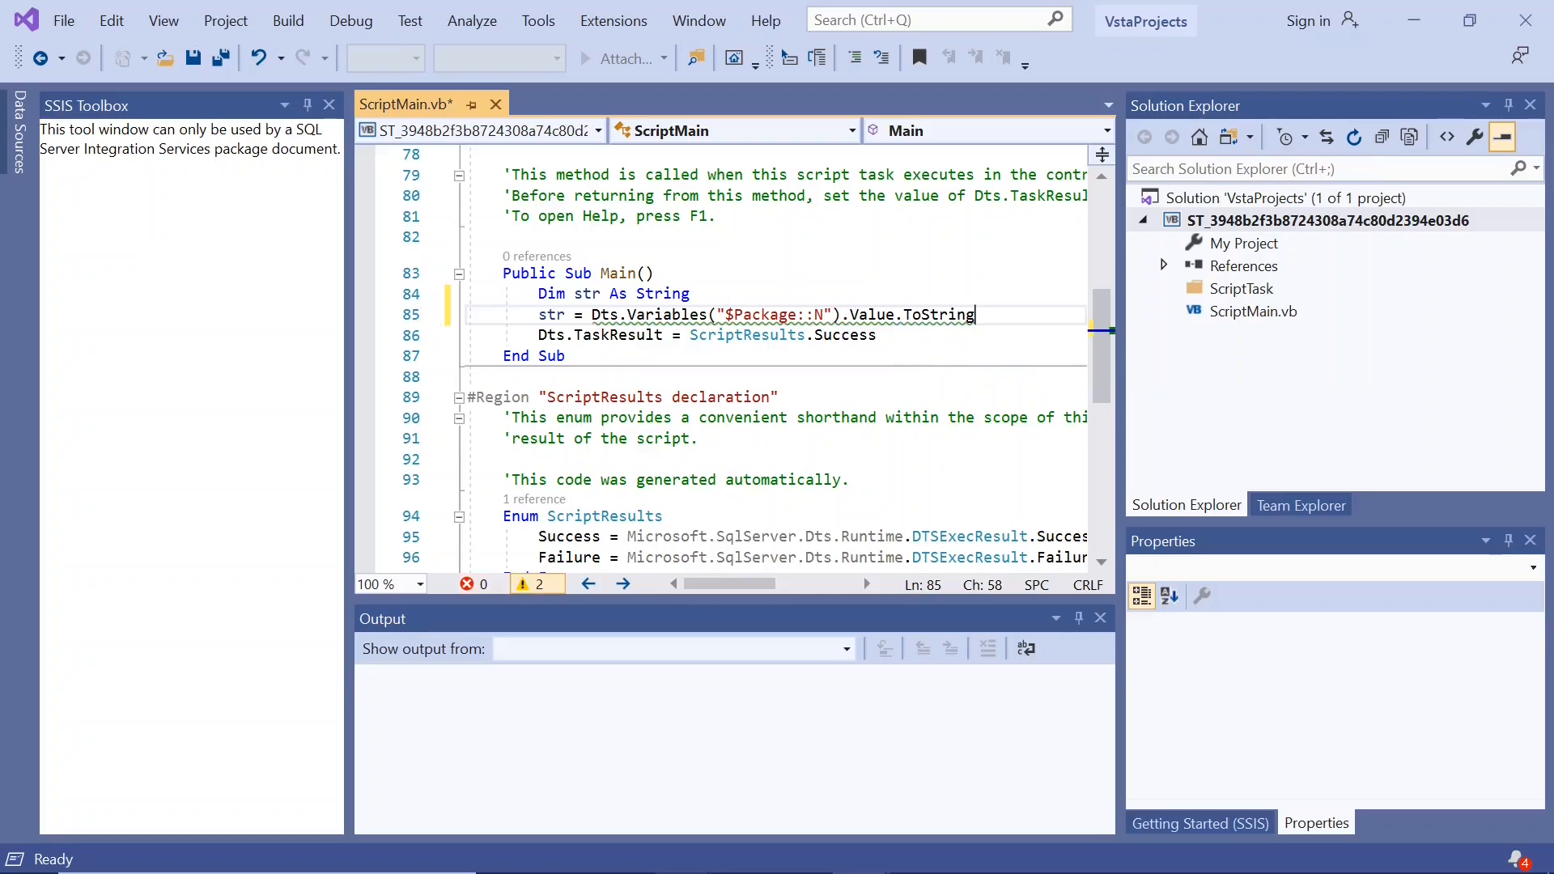
type("()")
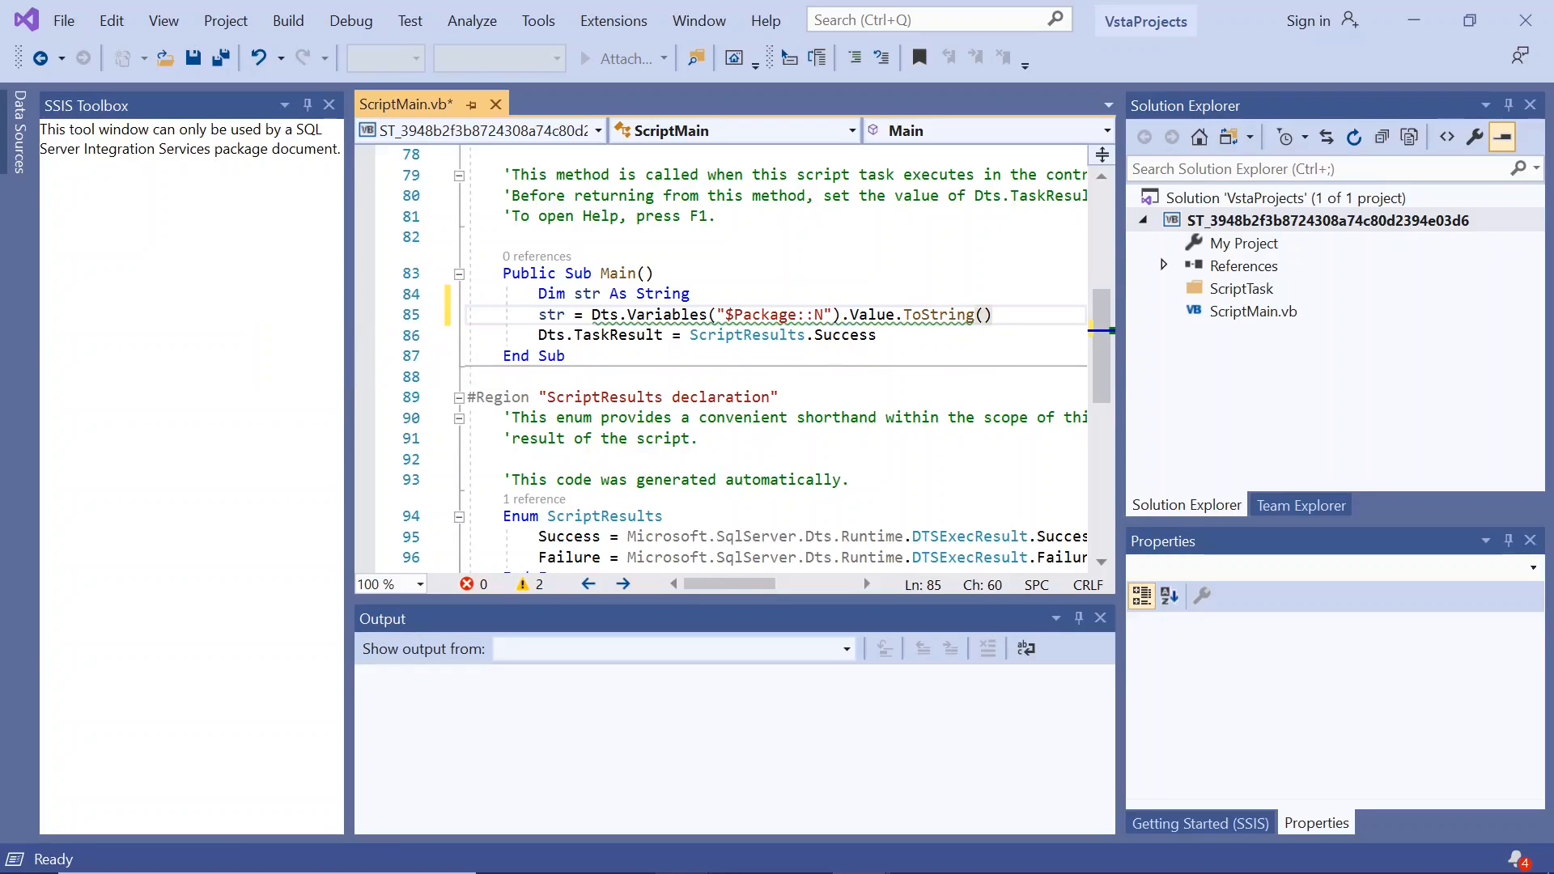
key("Return")
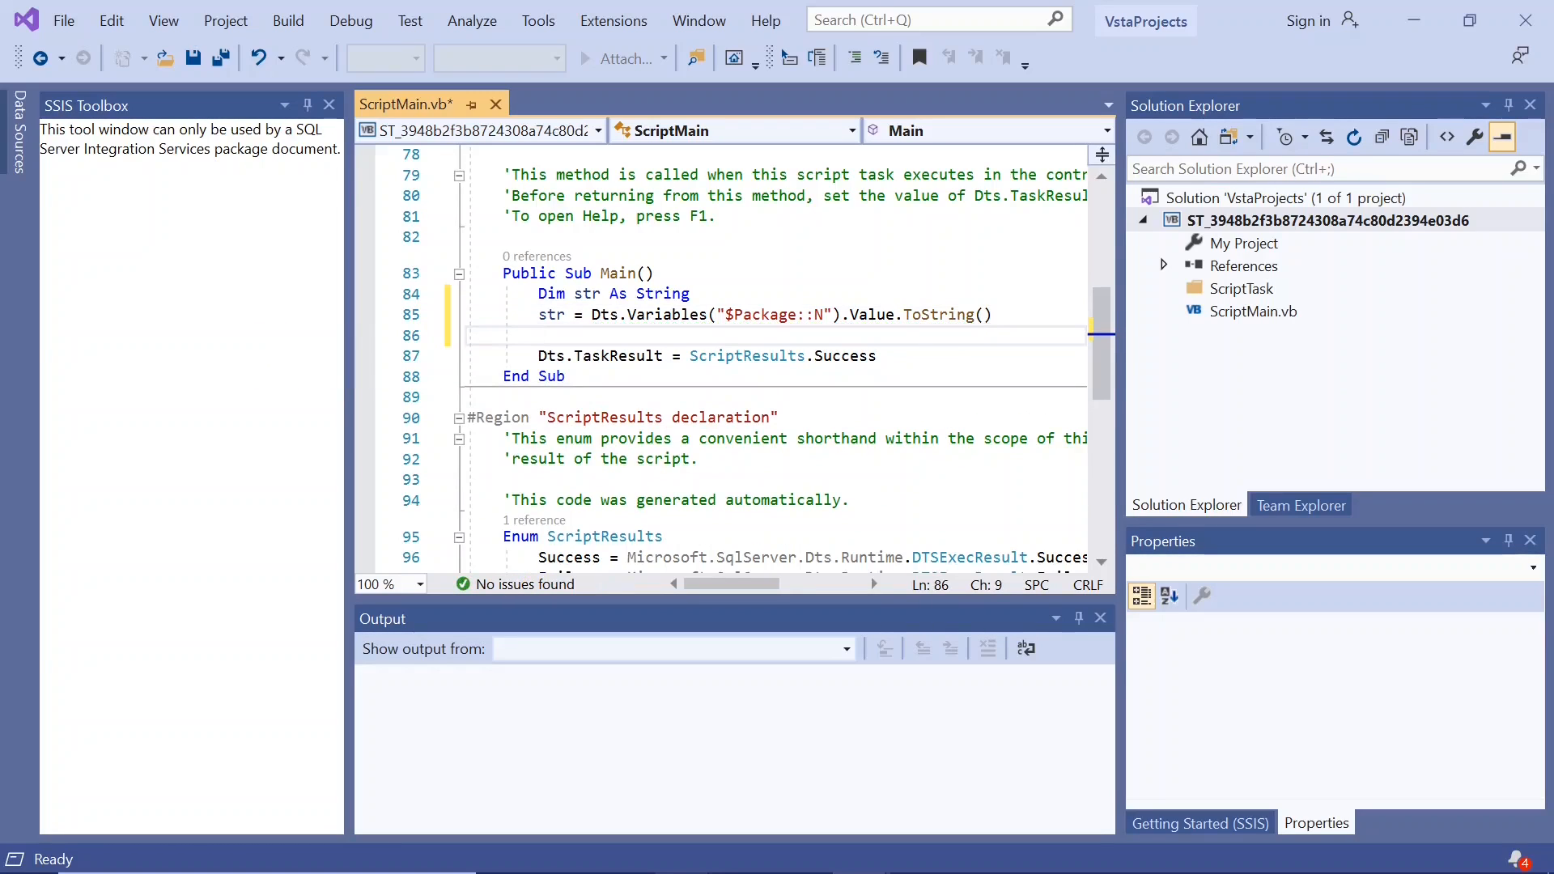
Step: Add MsgBox(str) above the Dts.TaskResult line and save the script
type("ms")
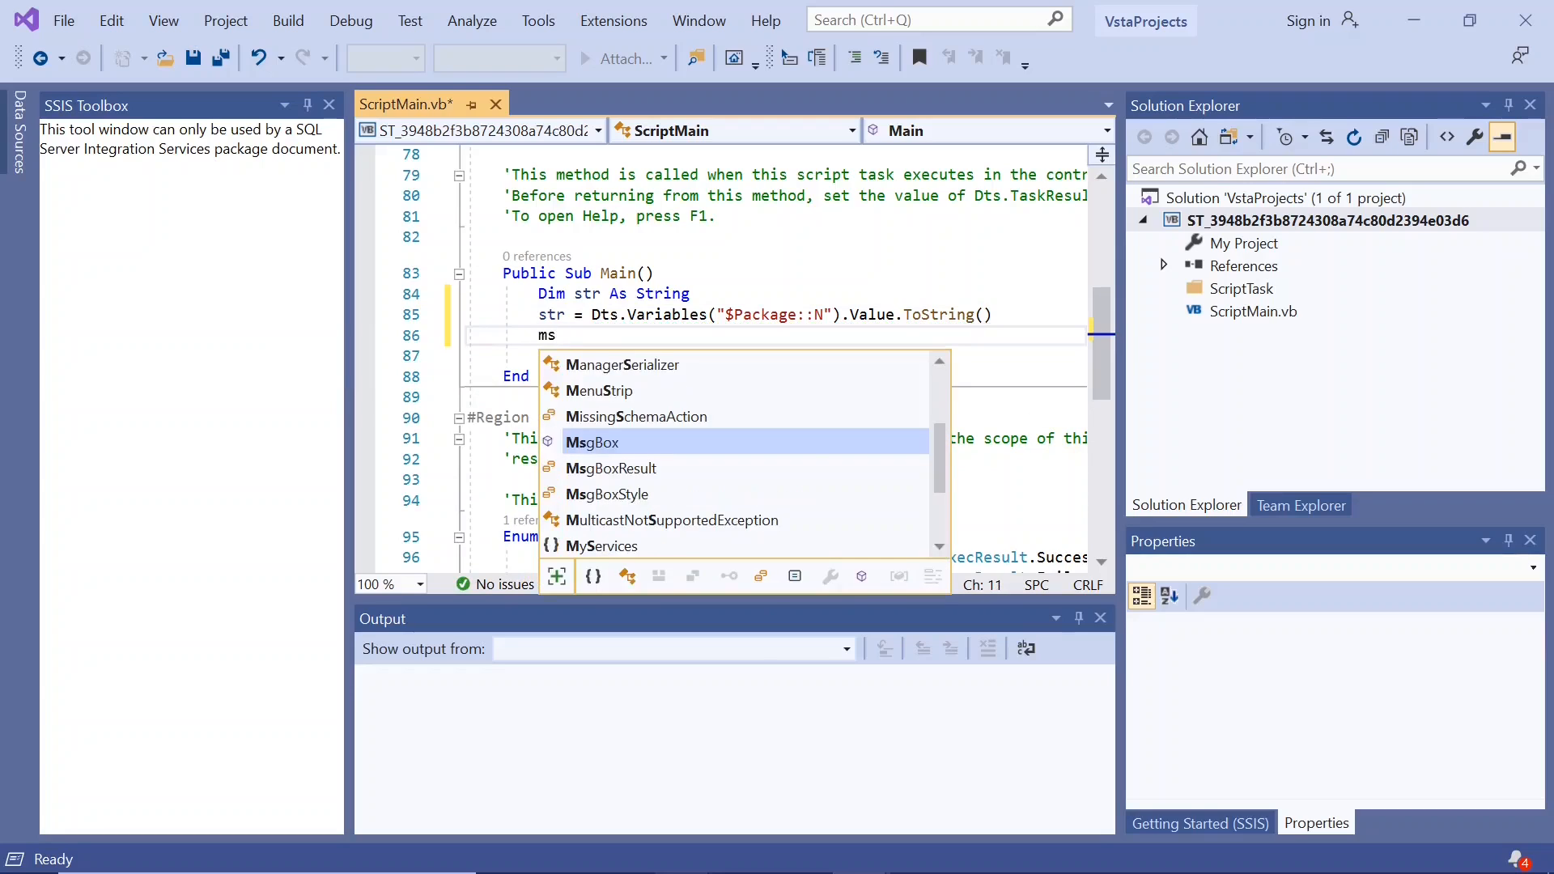
key("Tab")
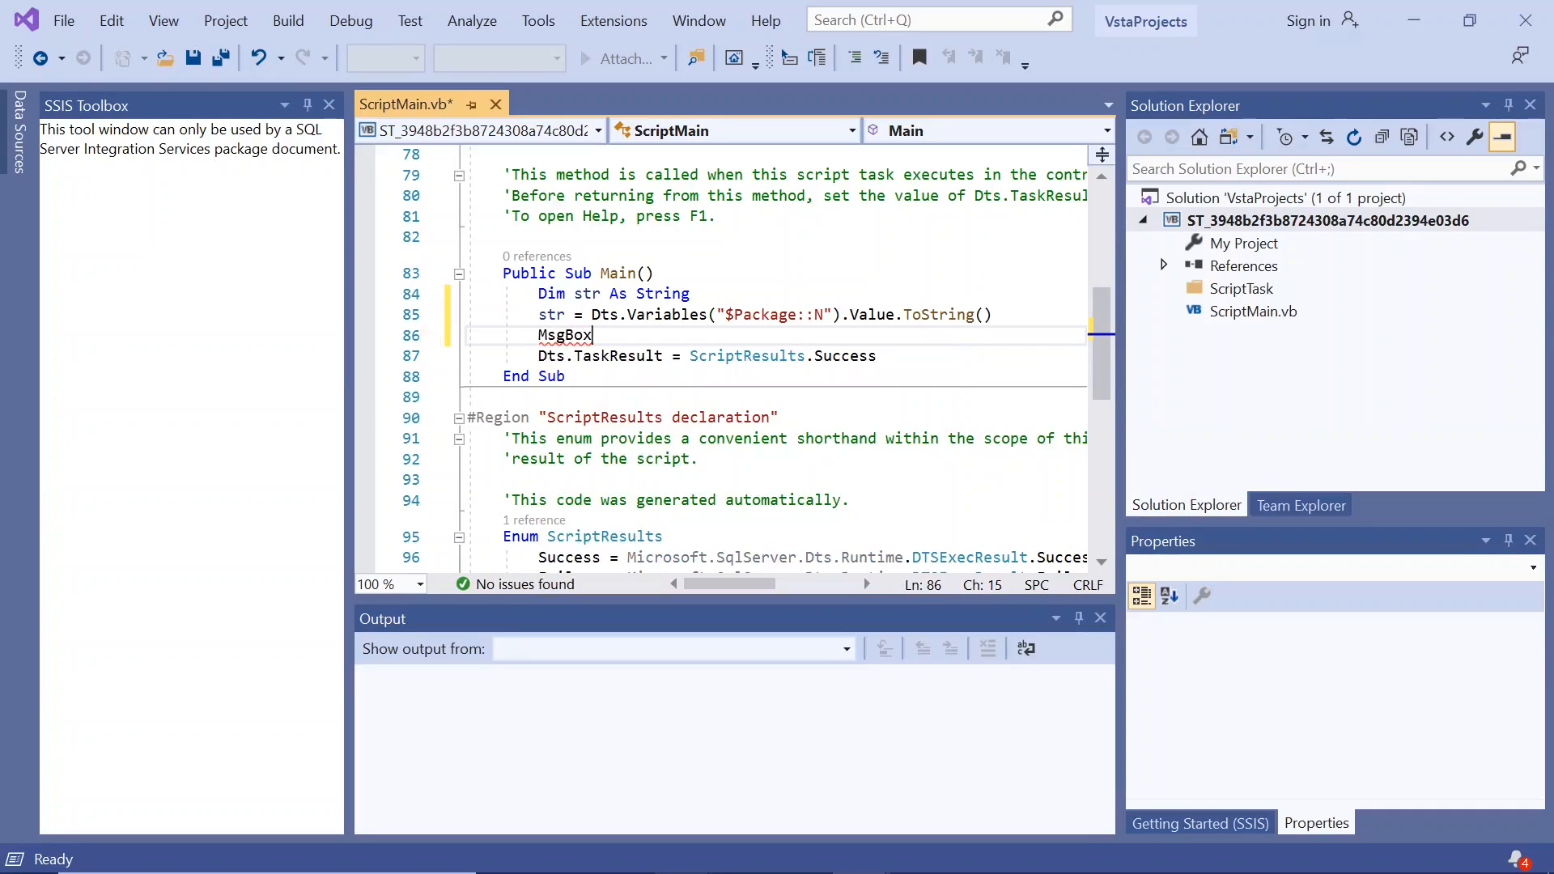
type("(")
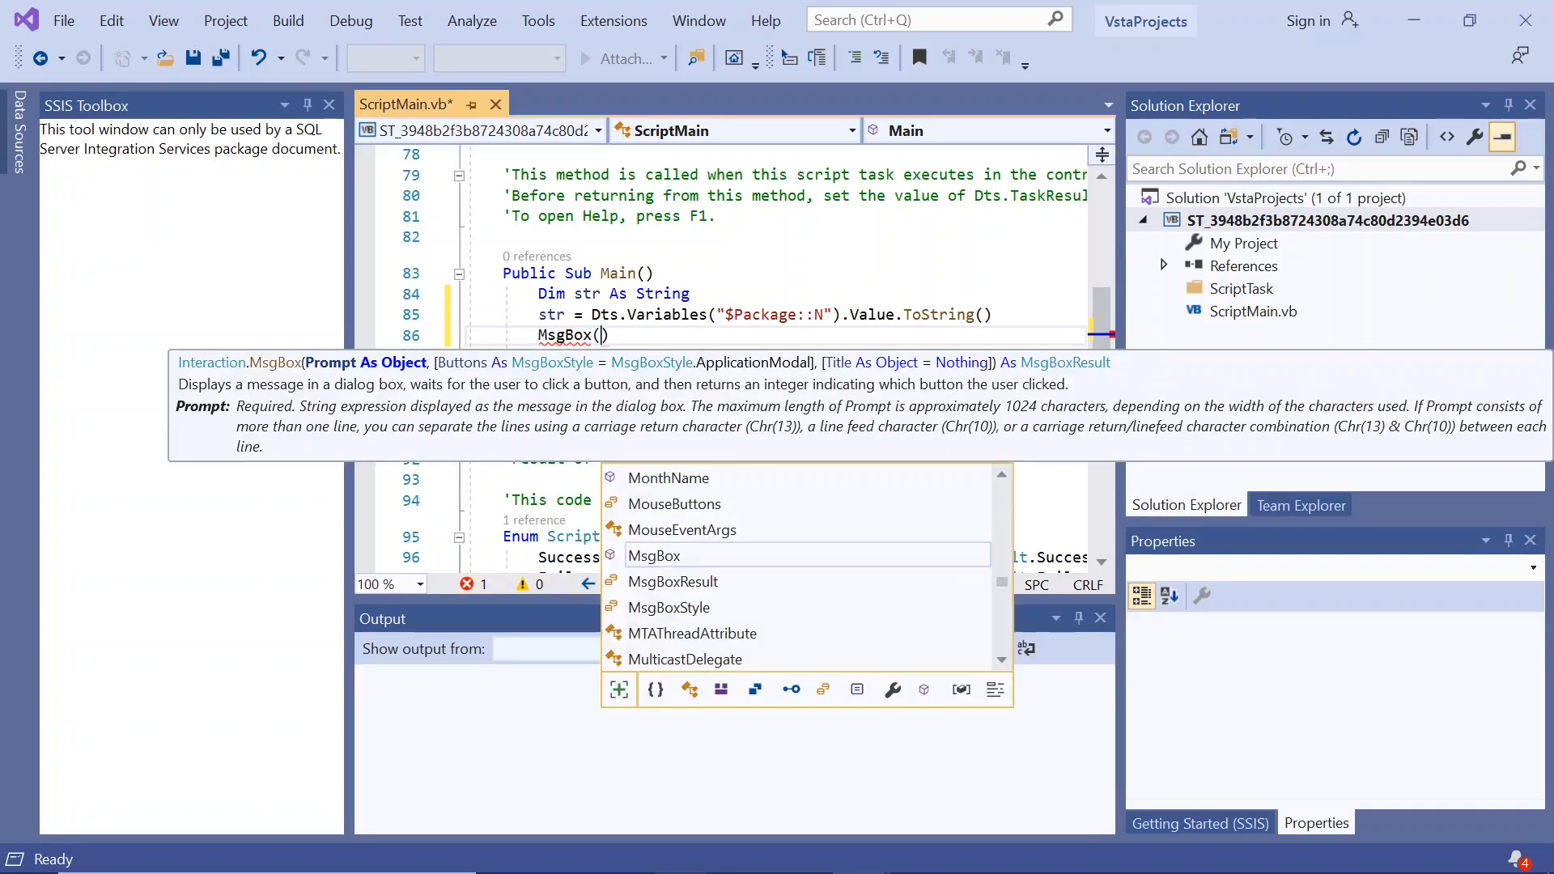
type("str")
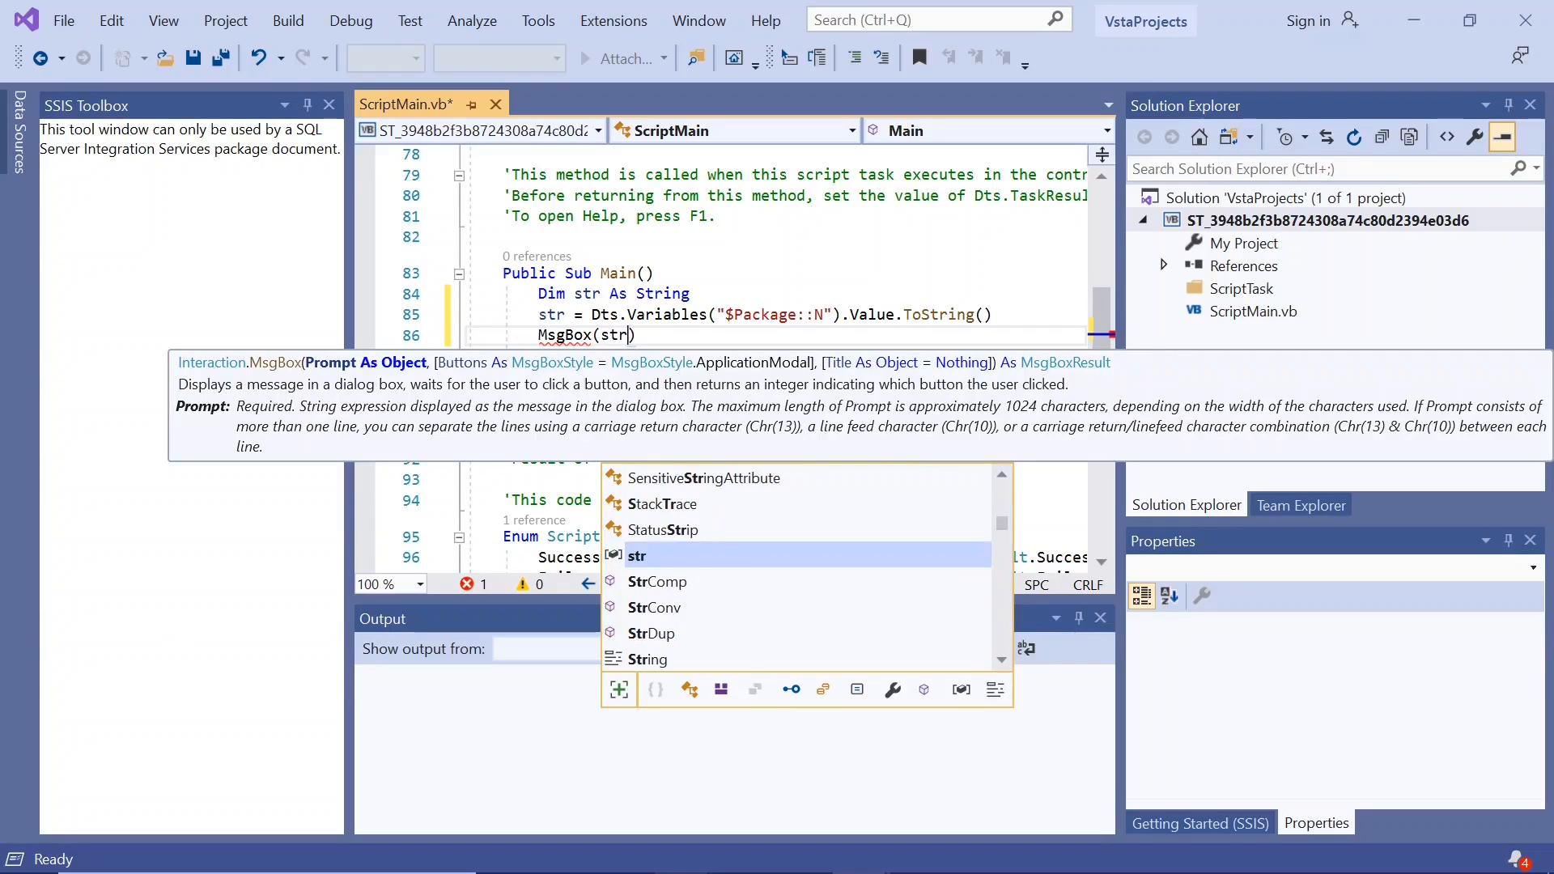
left_click(742, 314)
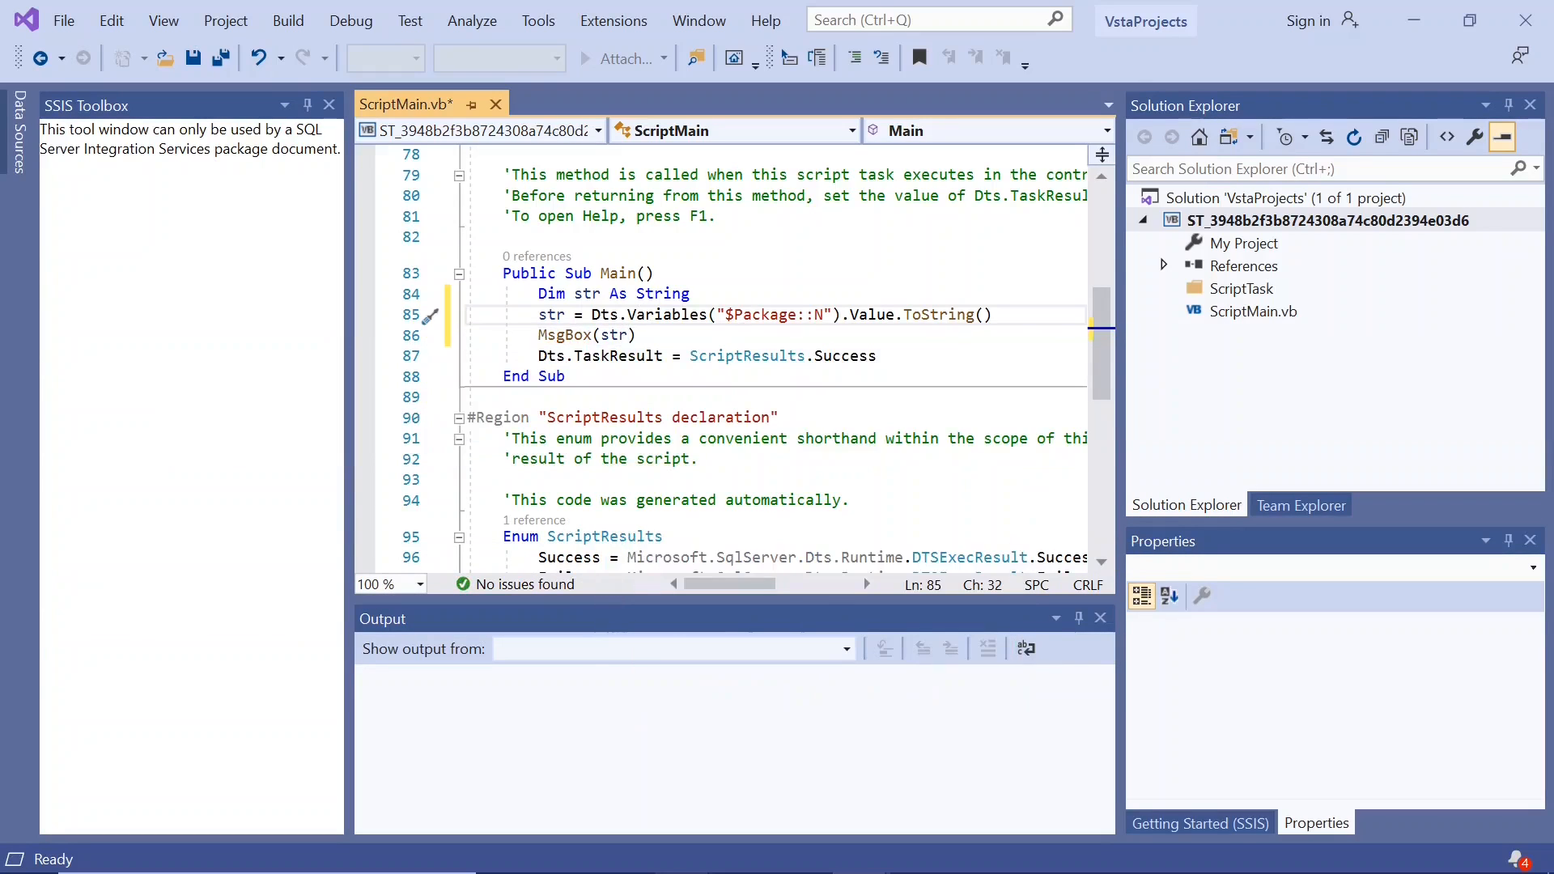
left_click(193, 58)
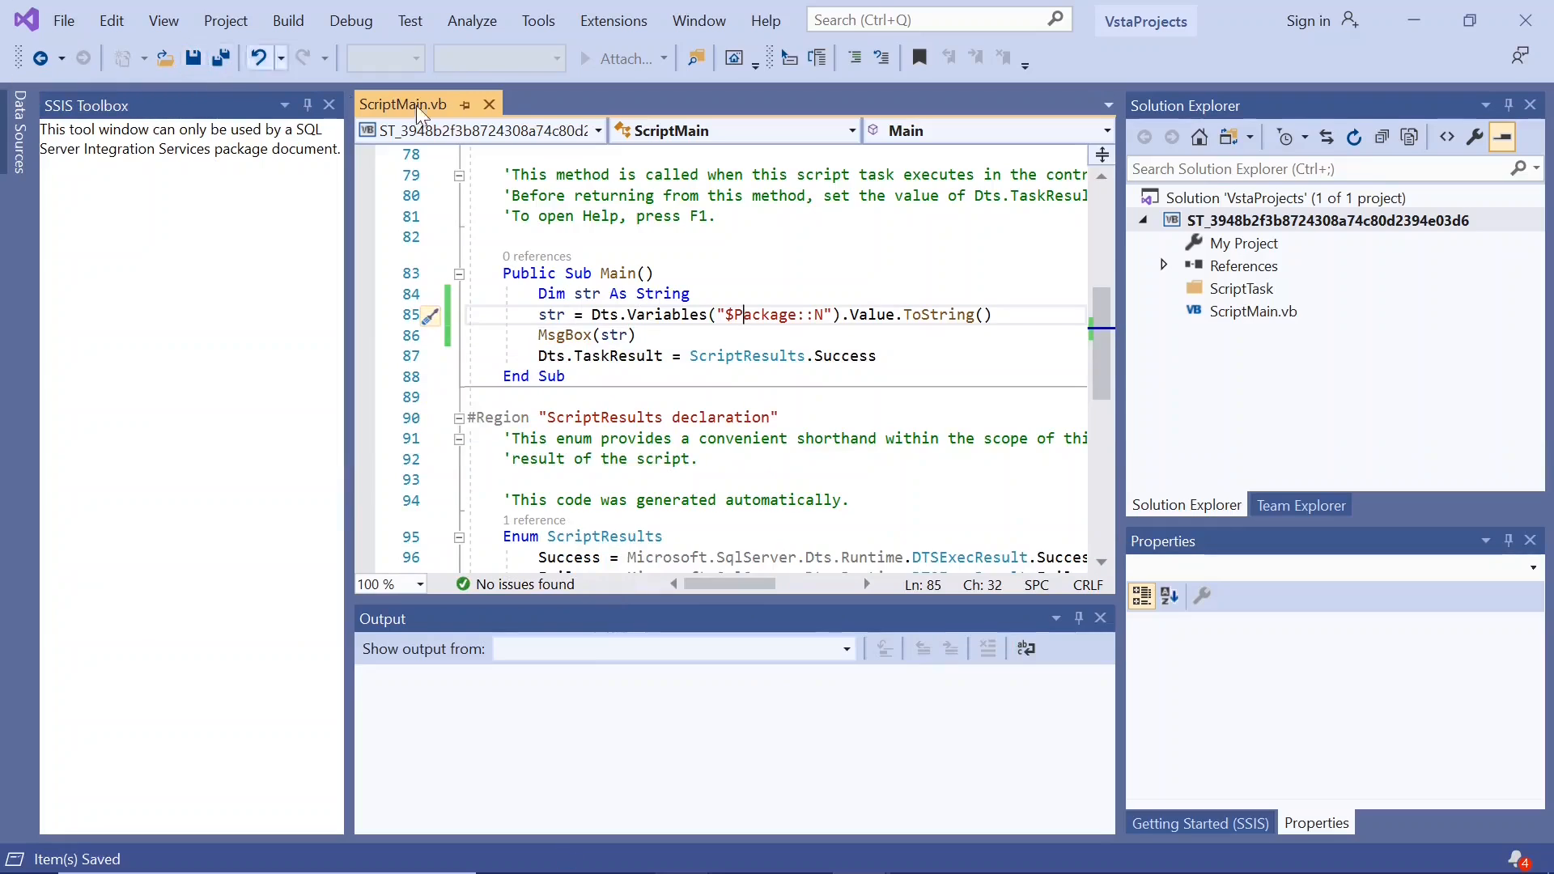
Step: Close the script window, accept the Script Task settings and save mynewpackage.dtsx
left_click(1525, 19)
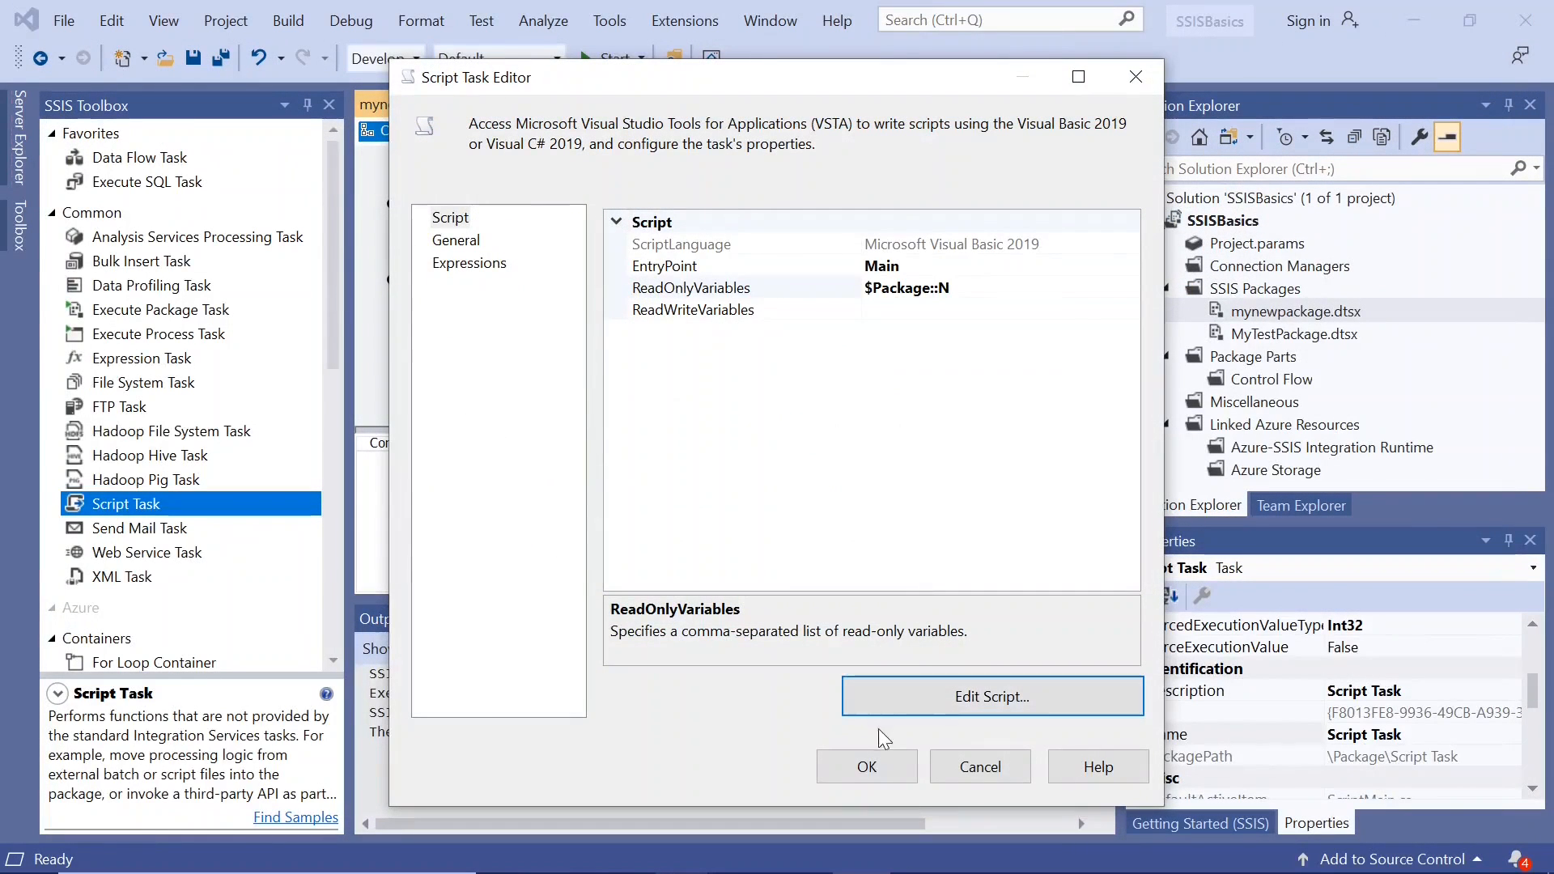
left_click(871, 773)
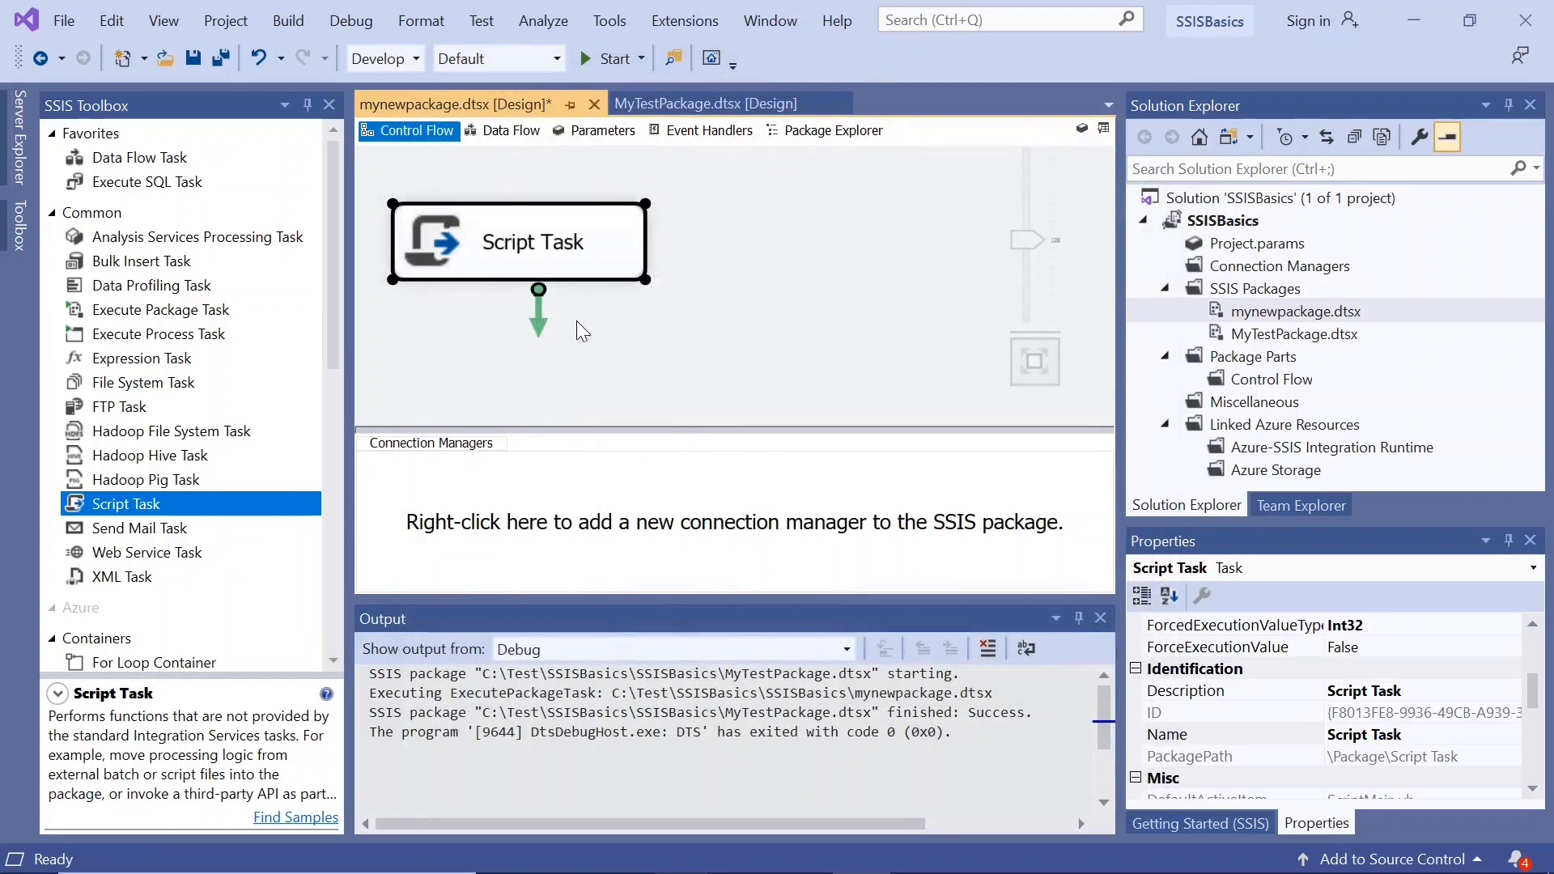
left_click(194, 64)
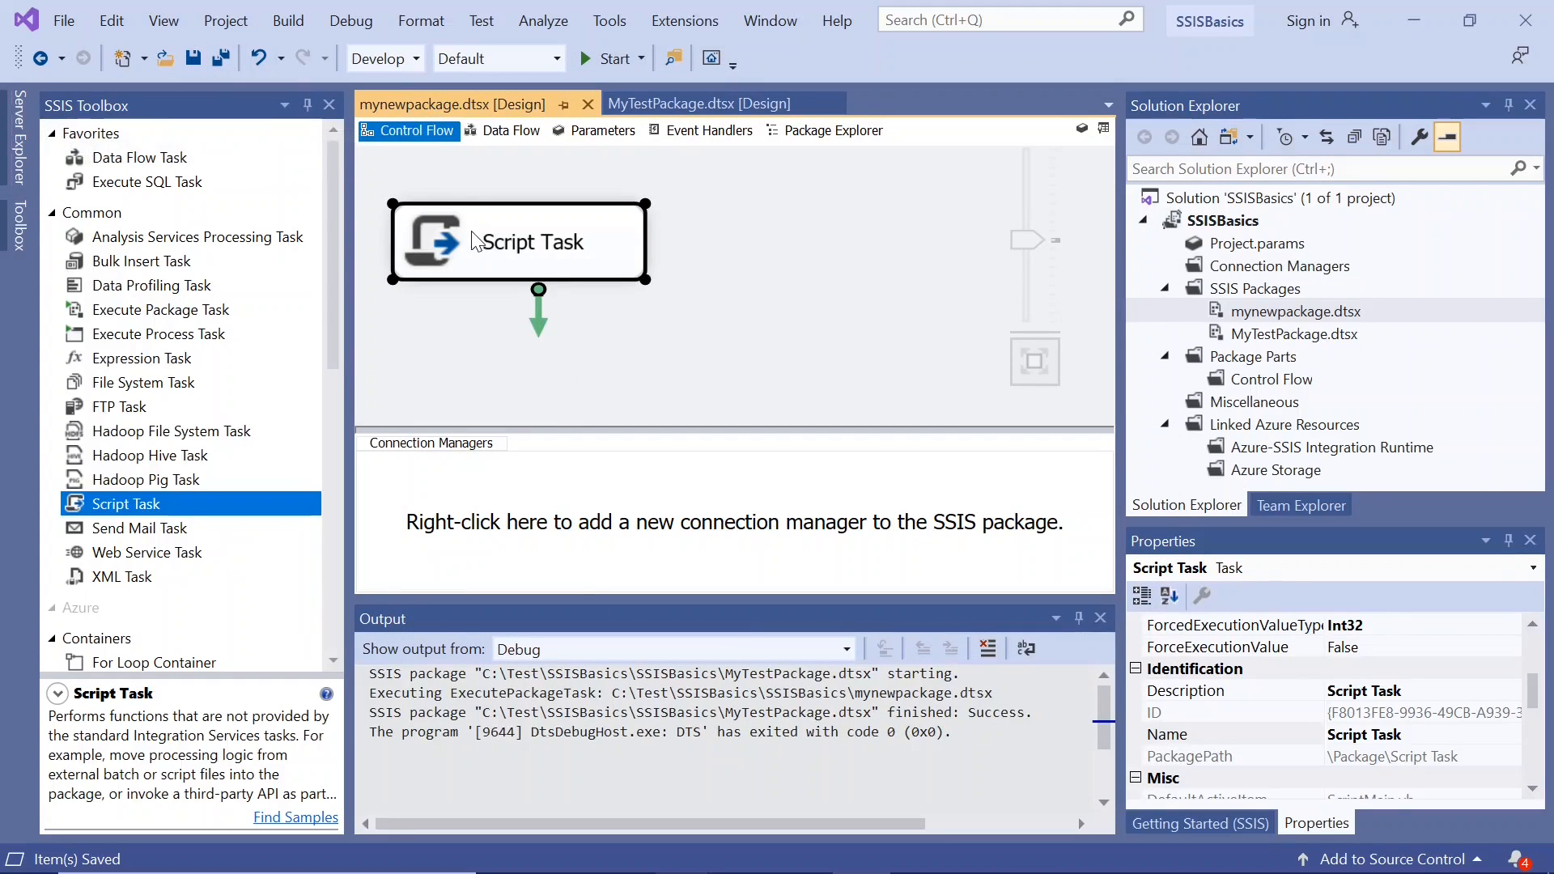
Step: Check the full value of parameter N in mynewpackage, widening the Value column, and return to the control flow
left_click(581, 131)
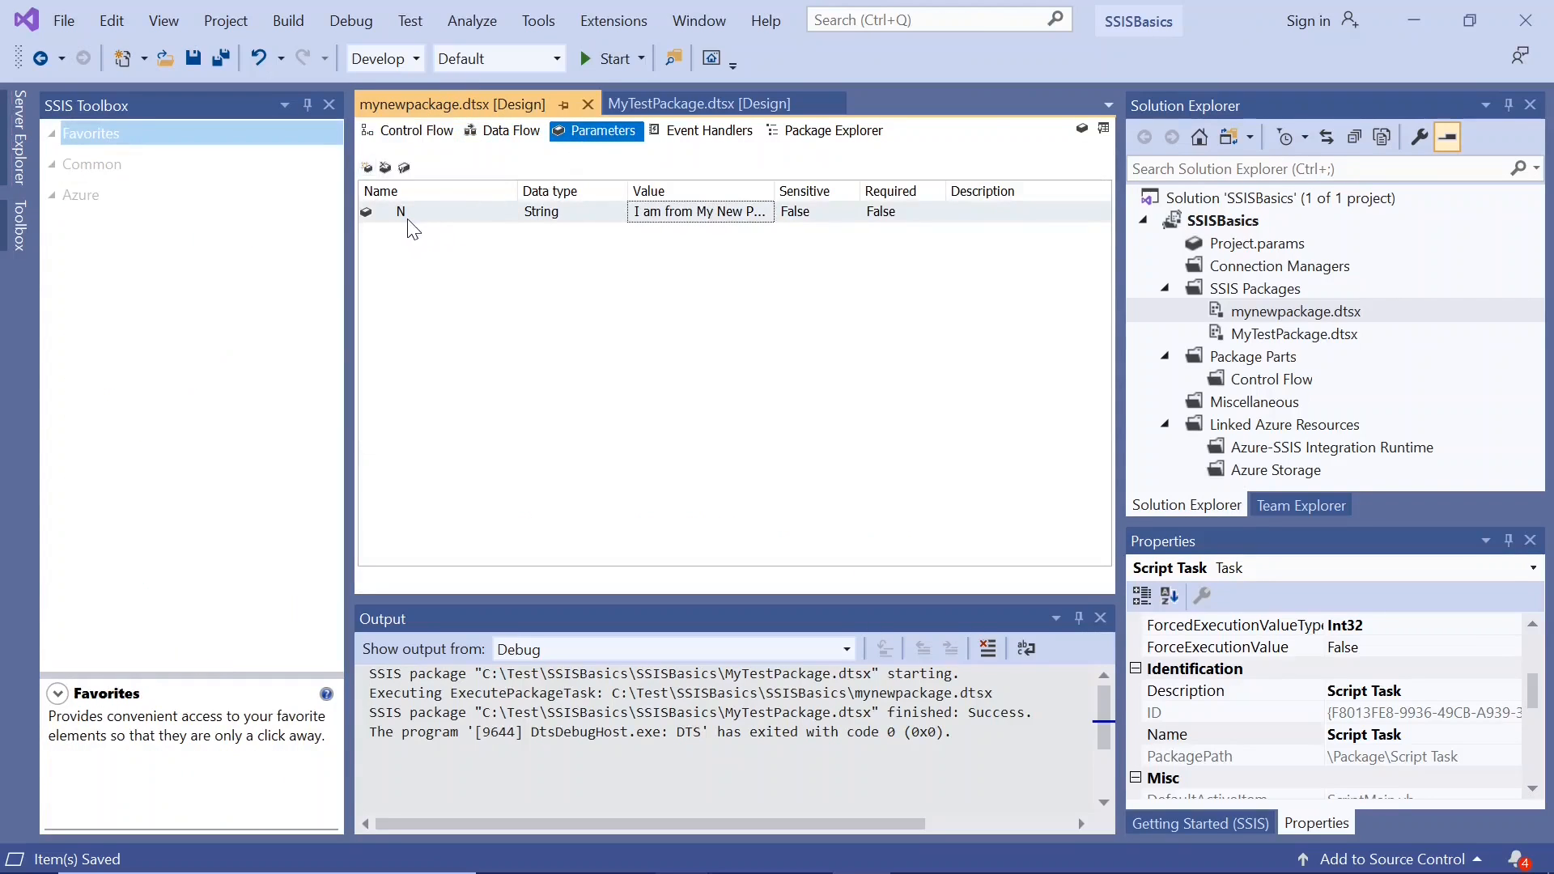
left_click_drag(773, 197, 855, 195)
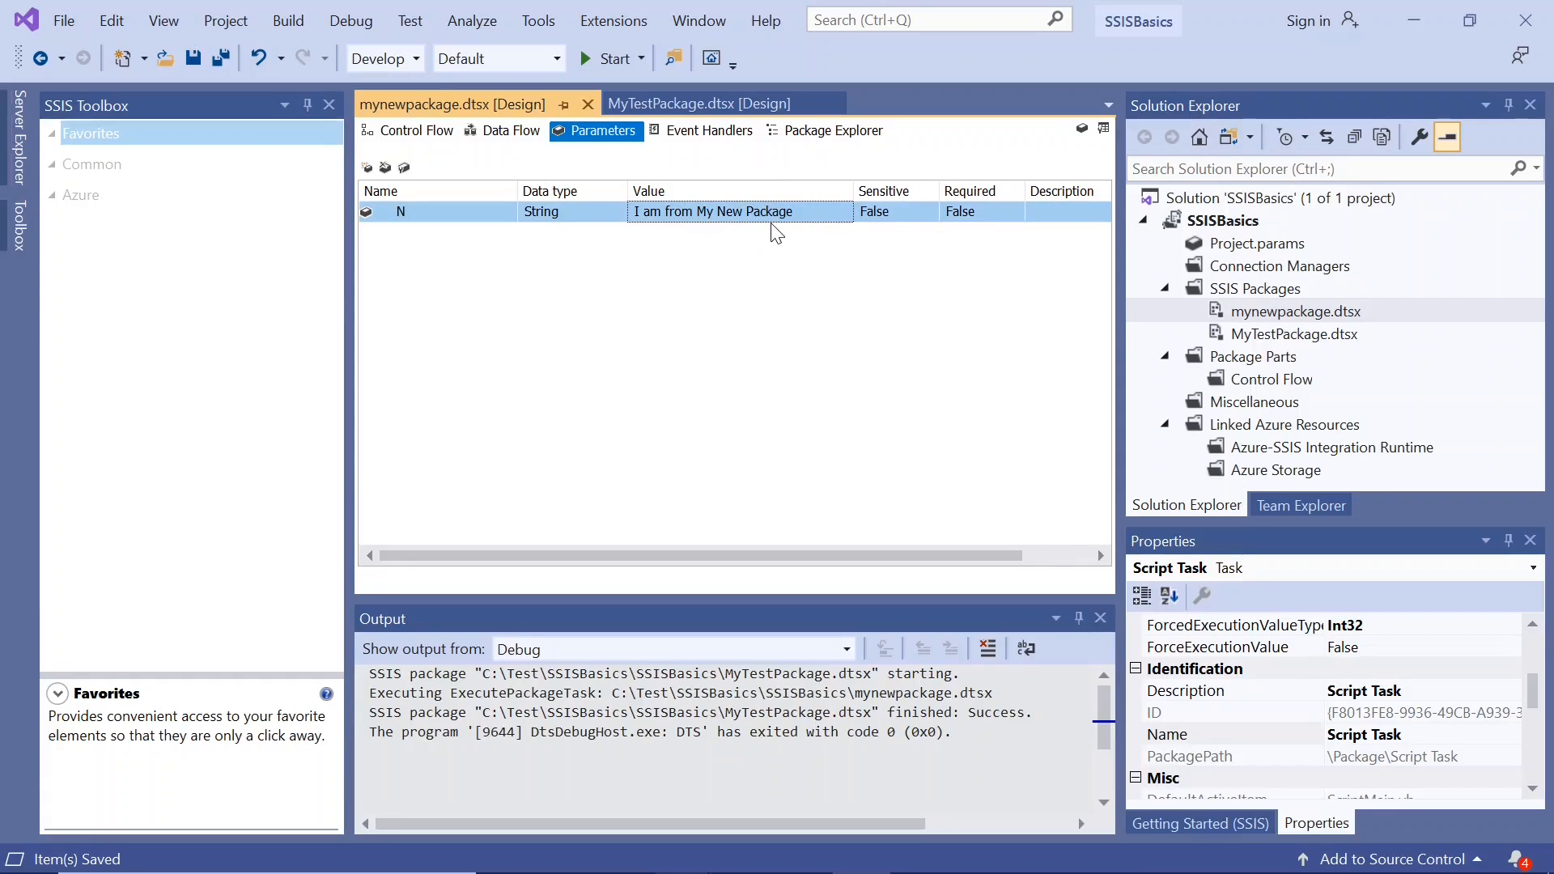
left_click(418, 129)
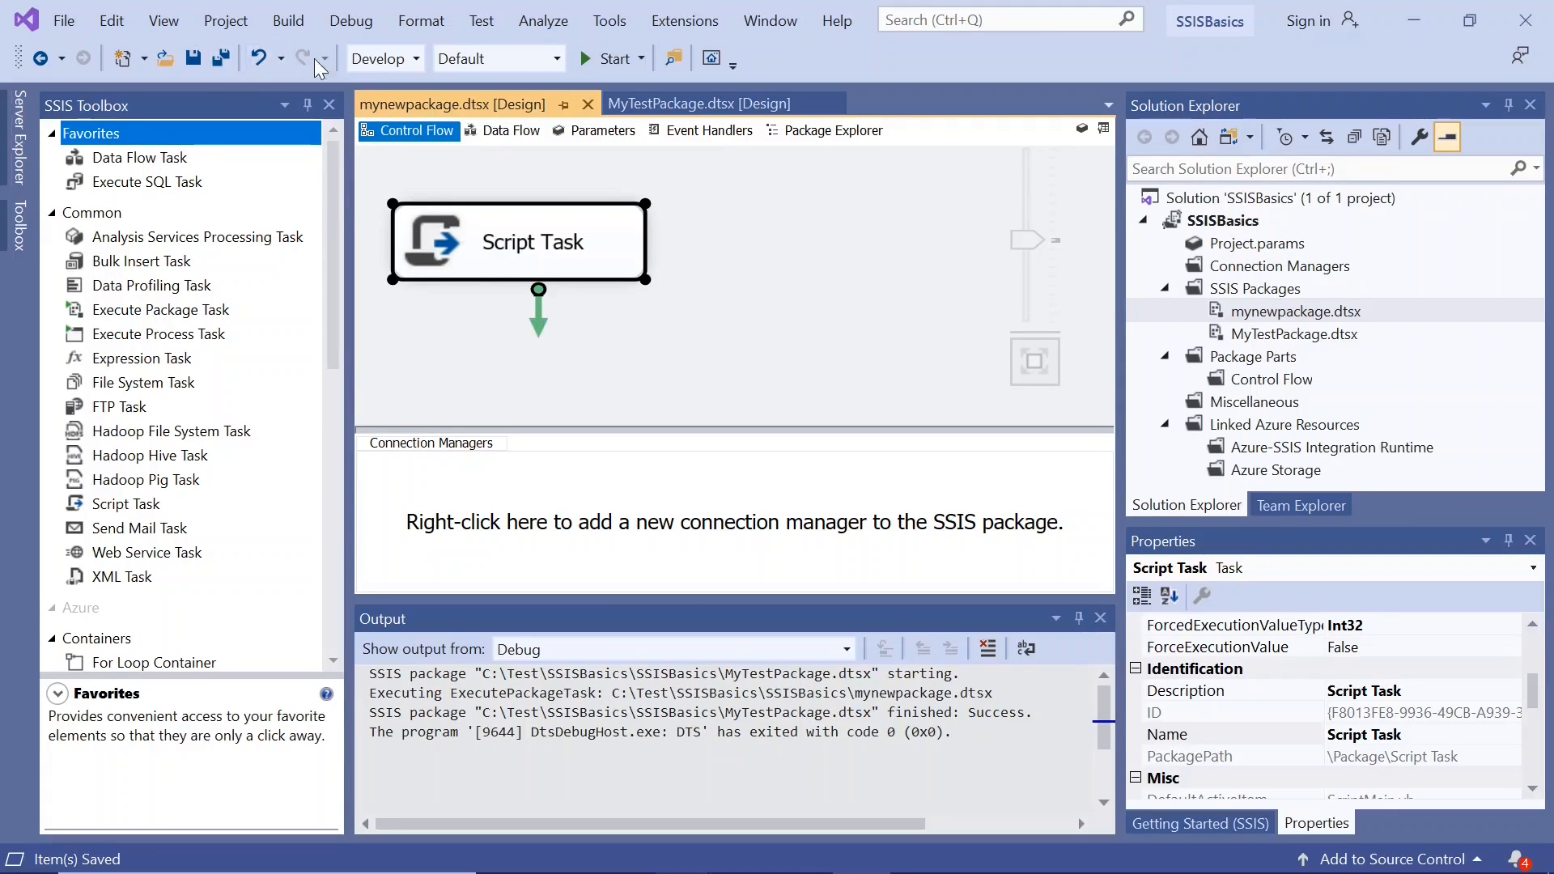
Step: Run mynewpackage on its own, dismiss the script's message box and return to design mode
left_click(581, 61)
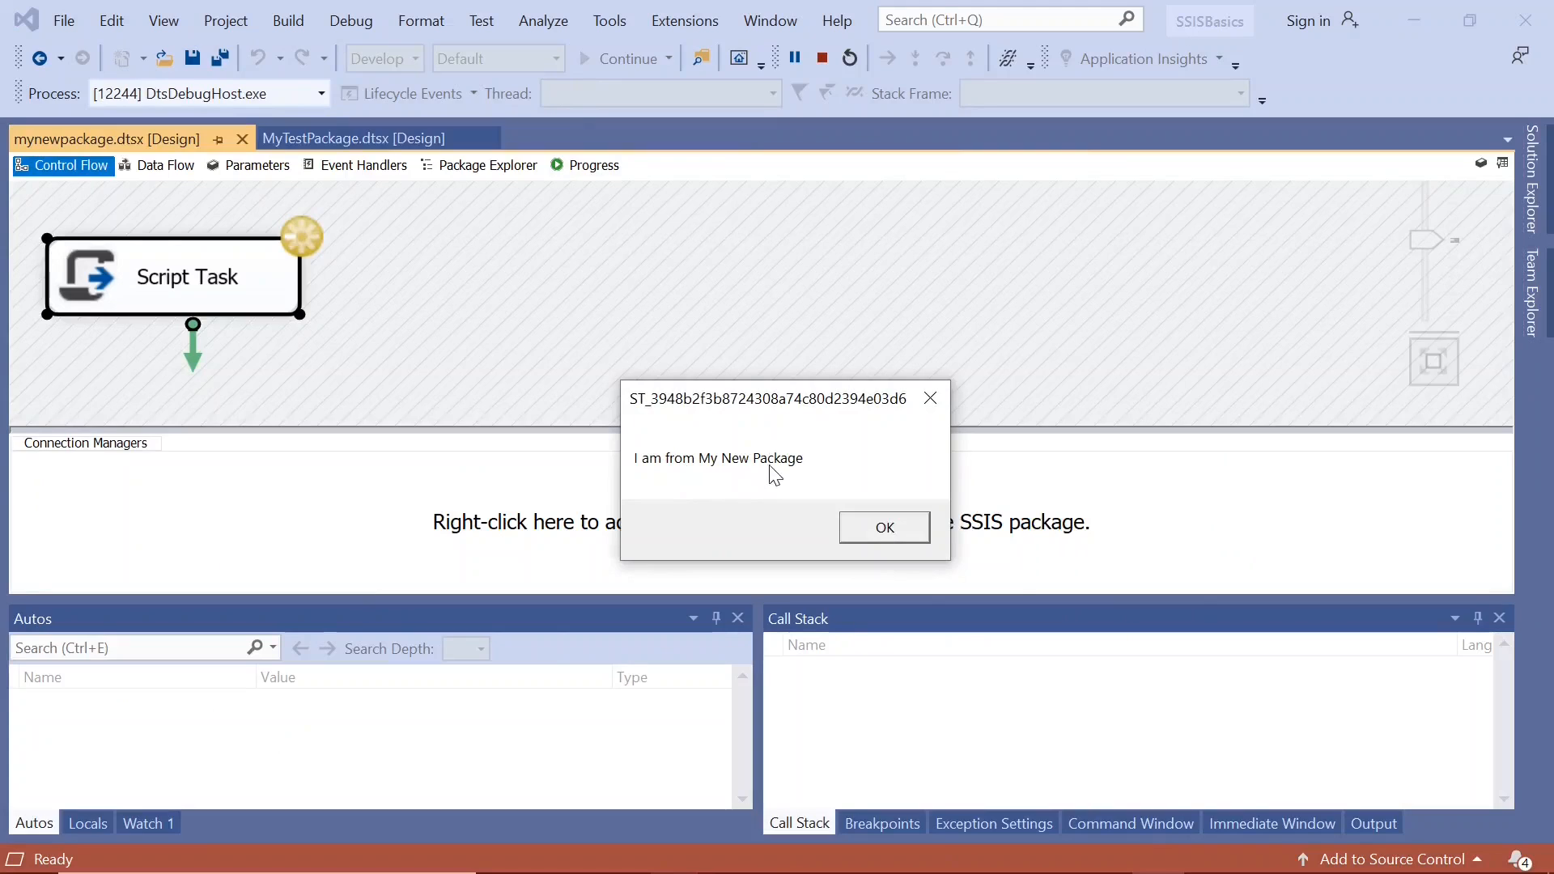
left_click(885, 527)
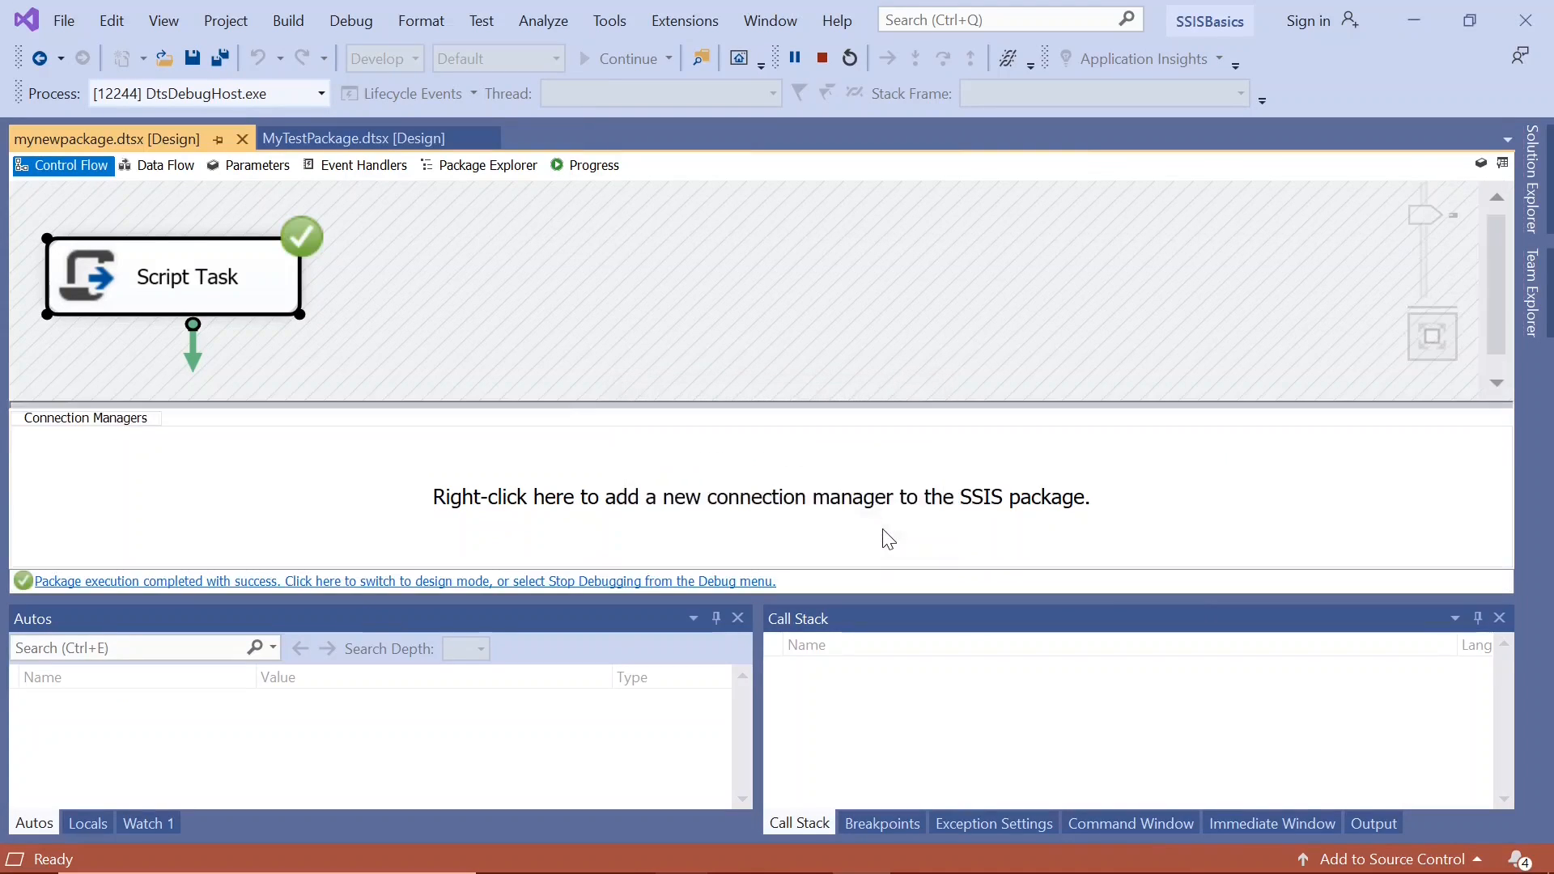
left_click(644, 582)
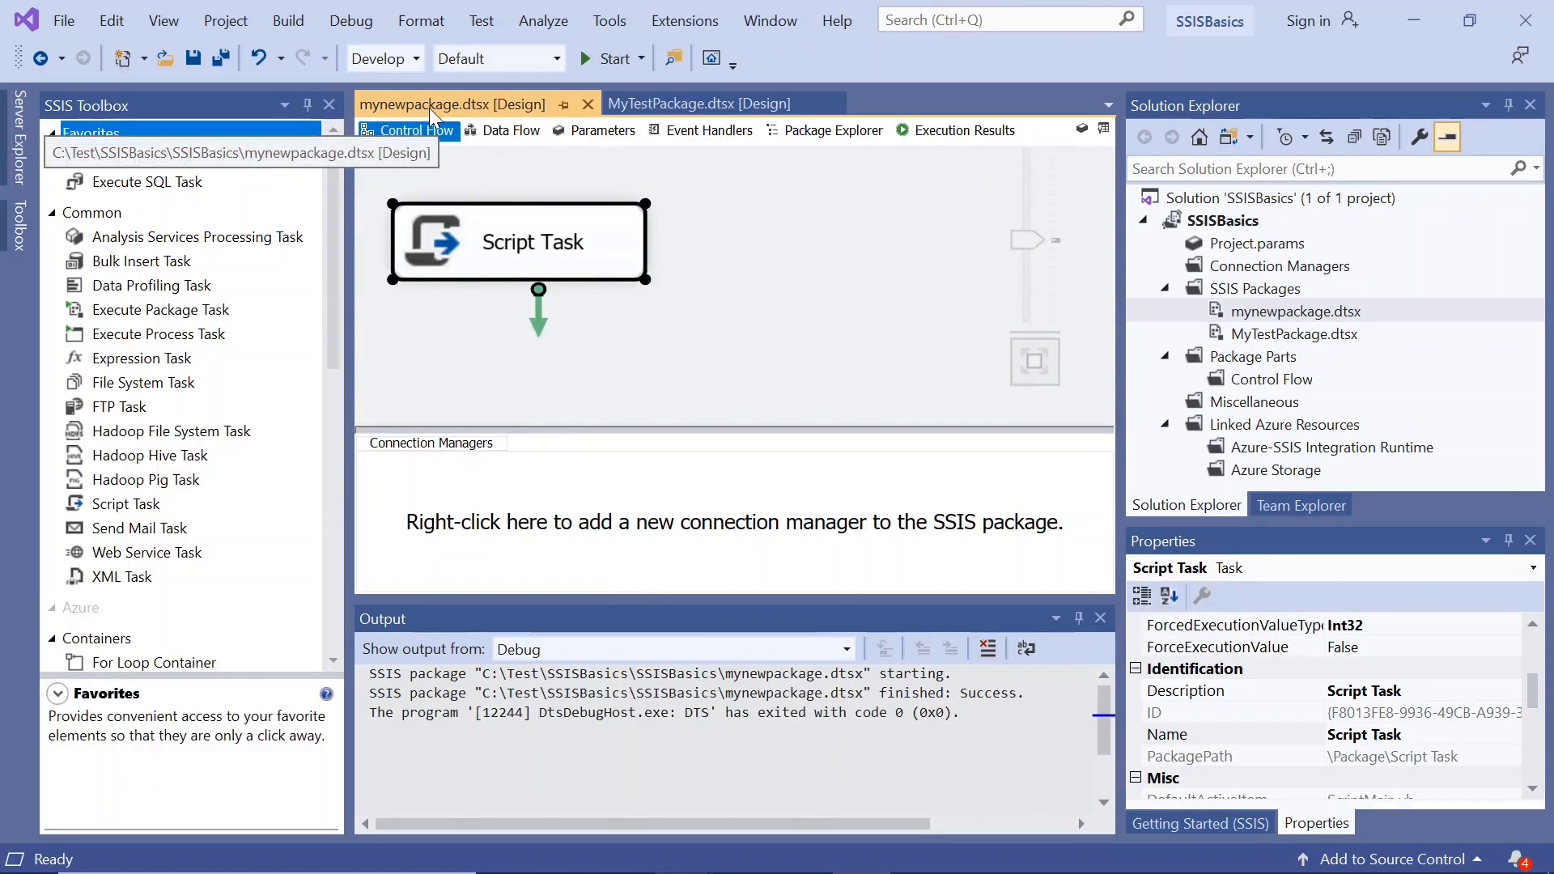
Step: Show the parameters of MyTestPackage and widen the Value column to read parameter P's full value
left_click(649, 104)
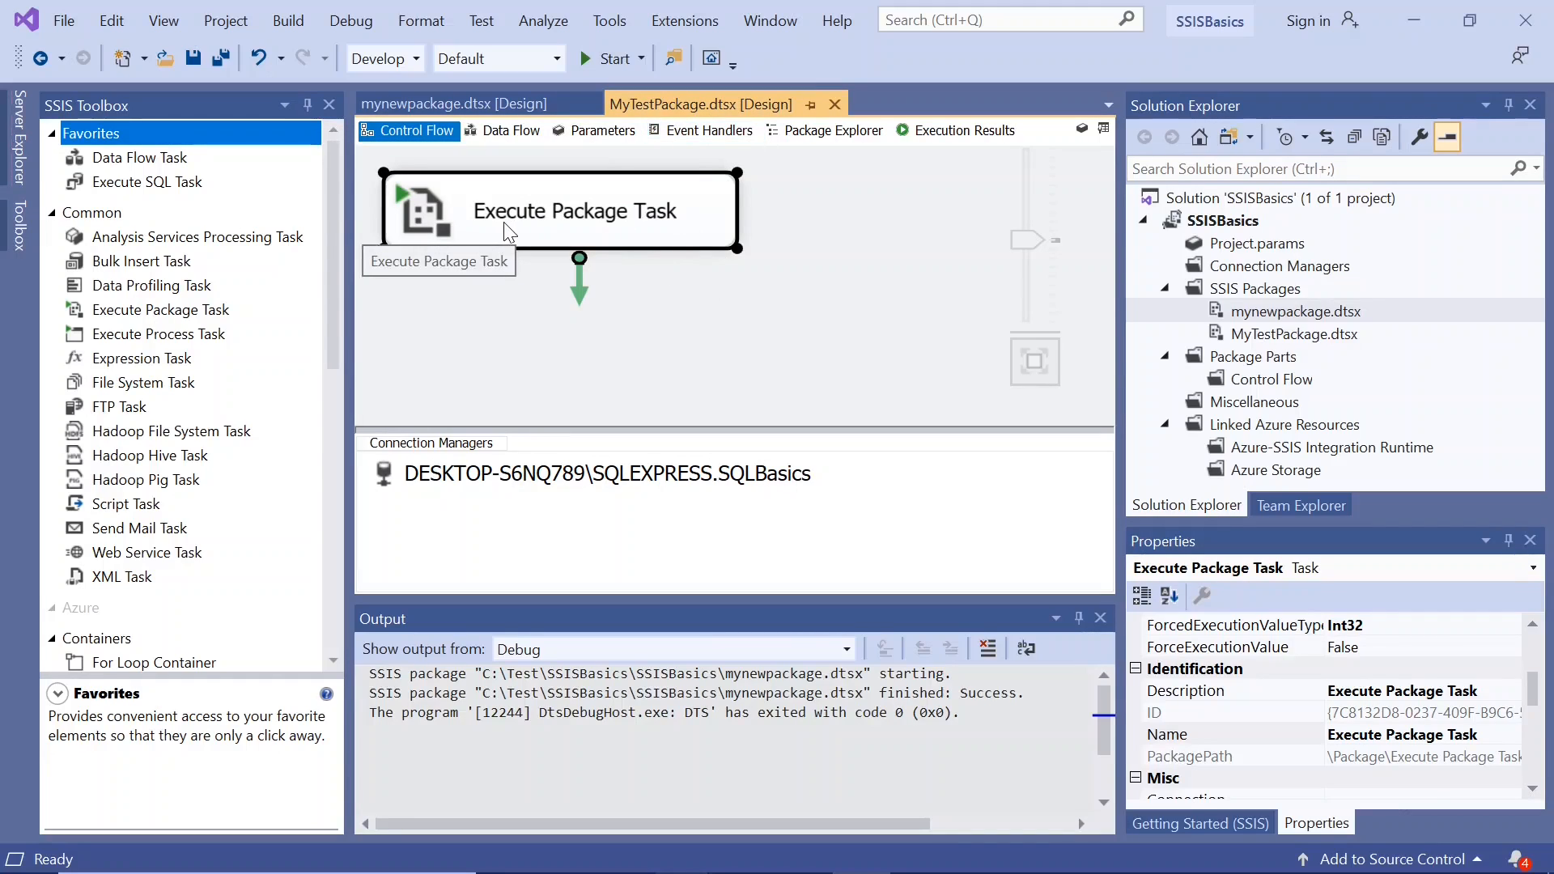
left_click(595, 136)
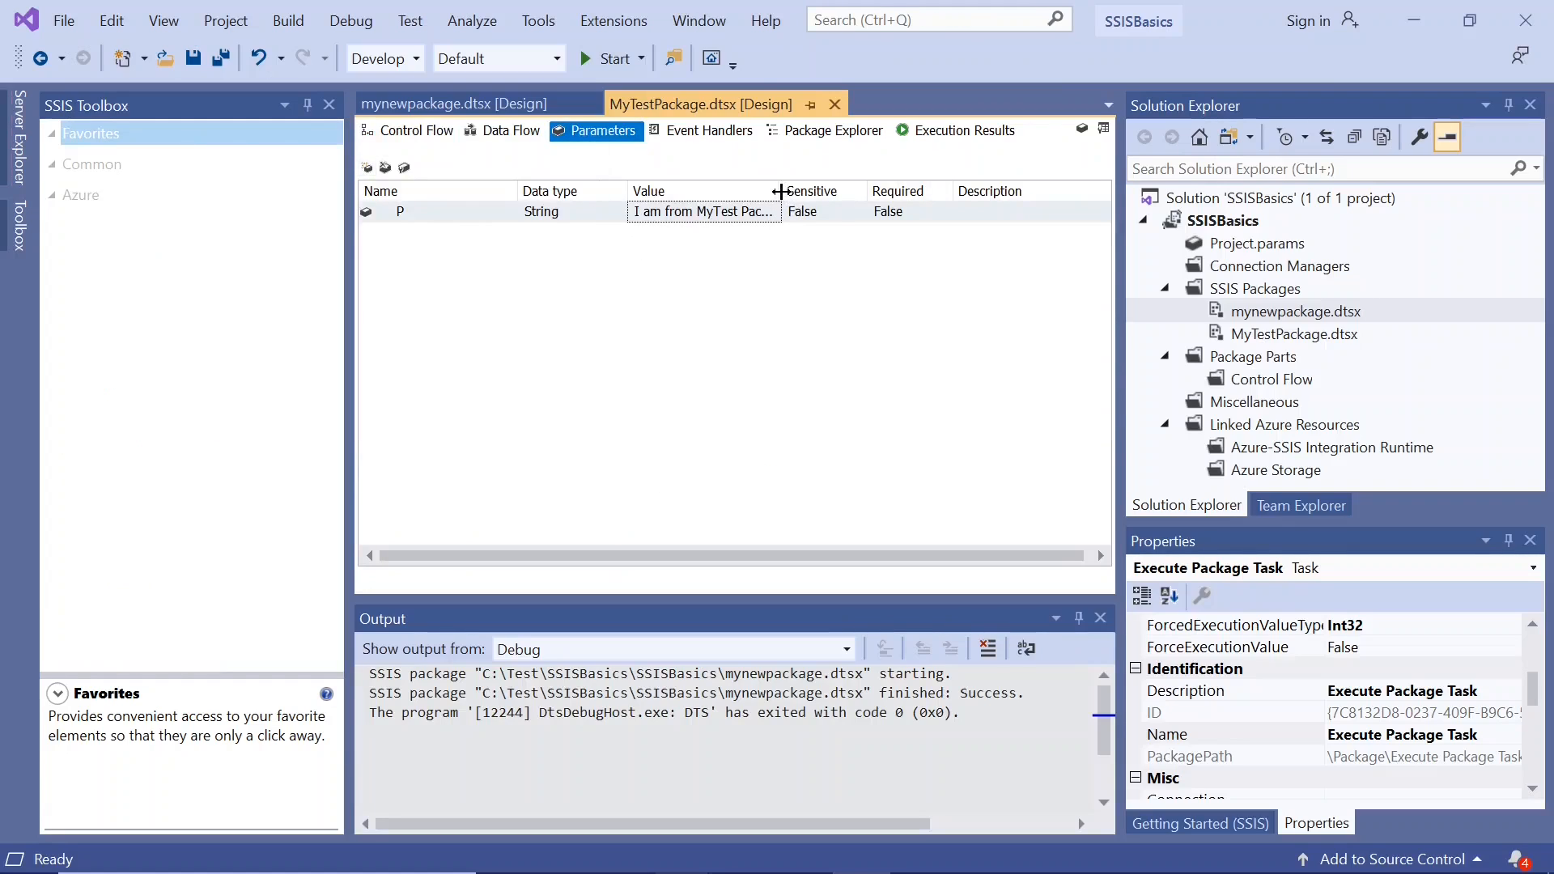
left_click_drag(781, 191, 839, 191)
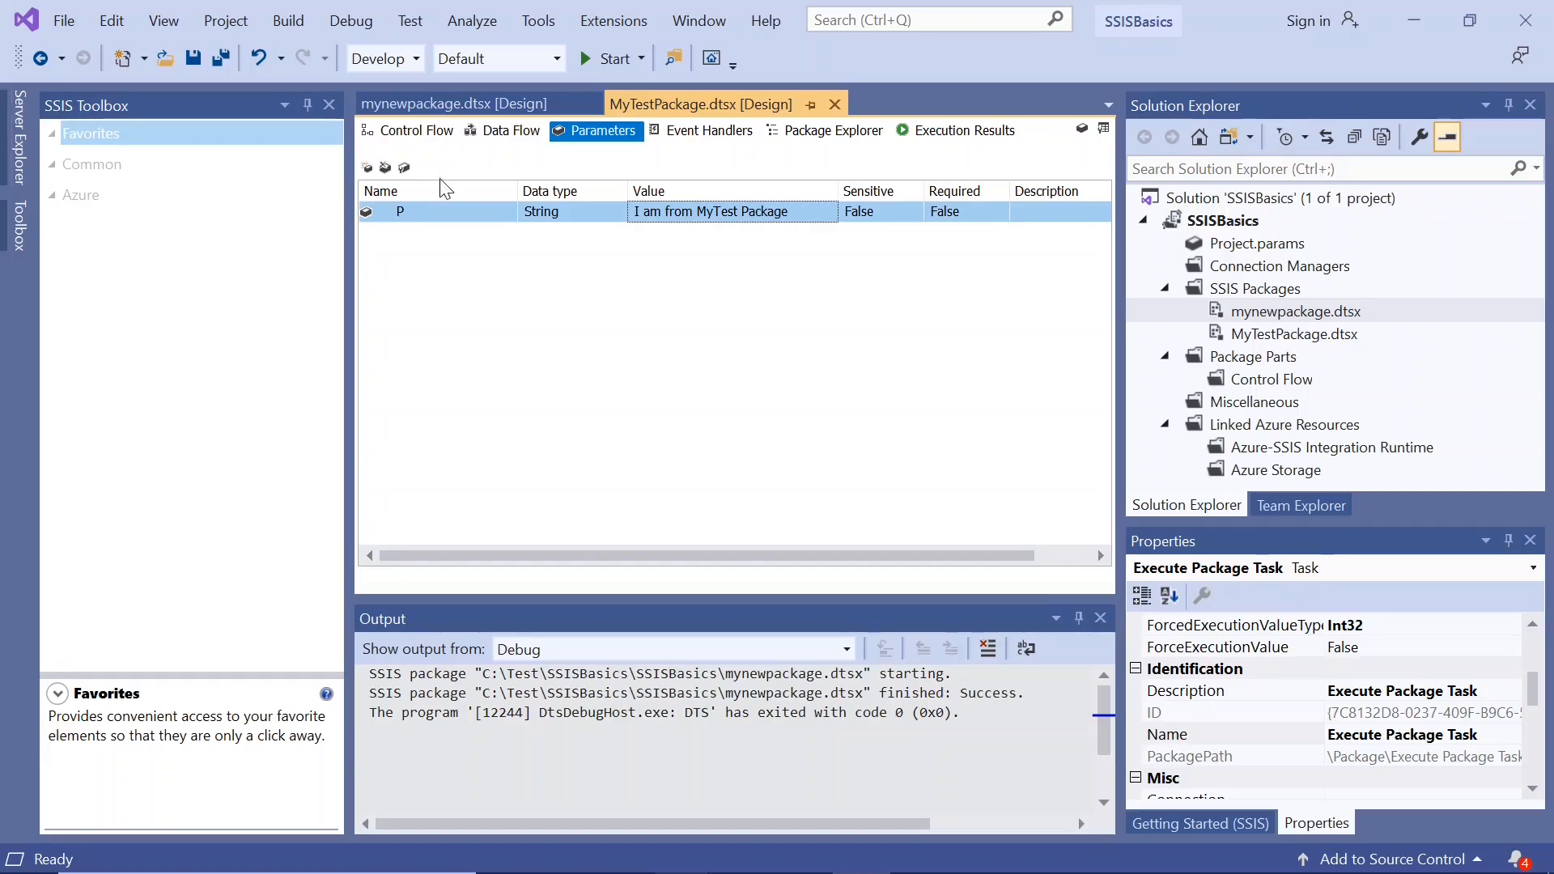
Step: Review the Execute Package Task's package reference and parameter bindings, accept the editor, and recheck parameter P's value in MyTestPackage
left_click(428, 136)
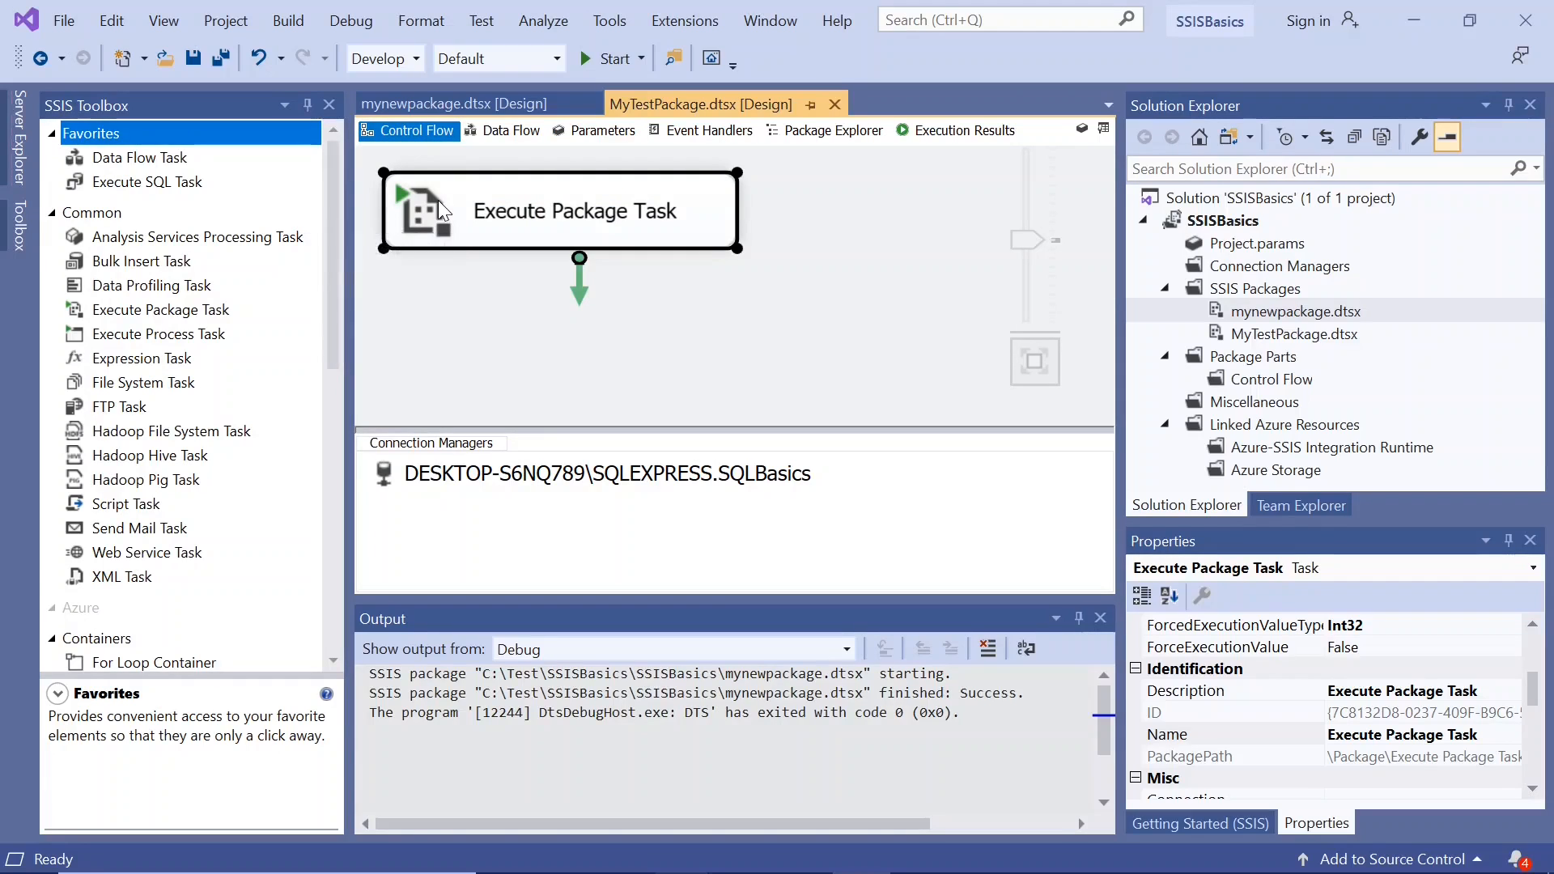
double_click(439, 201)
left_click(458, 240)
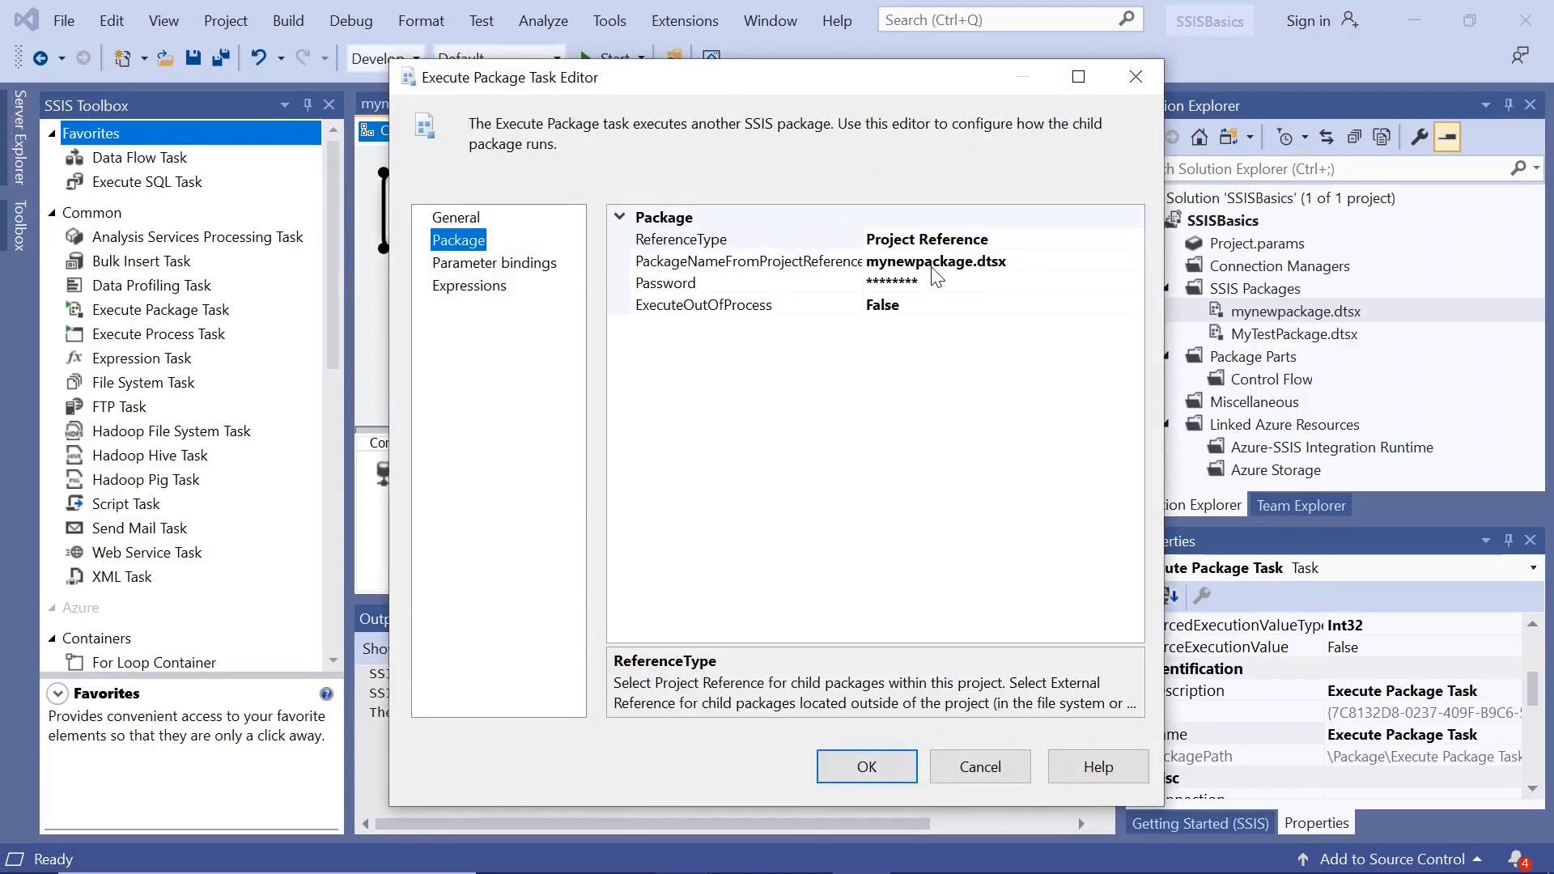
left_click(530, 270)
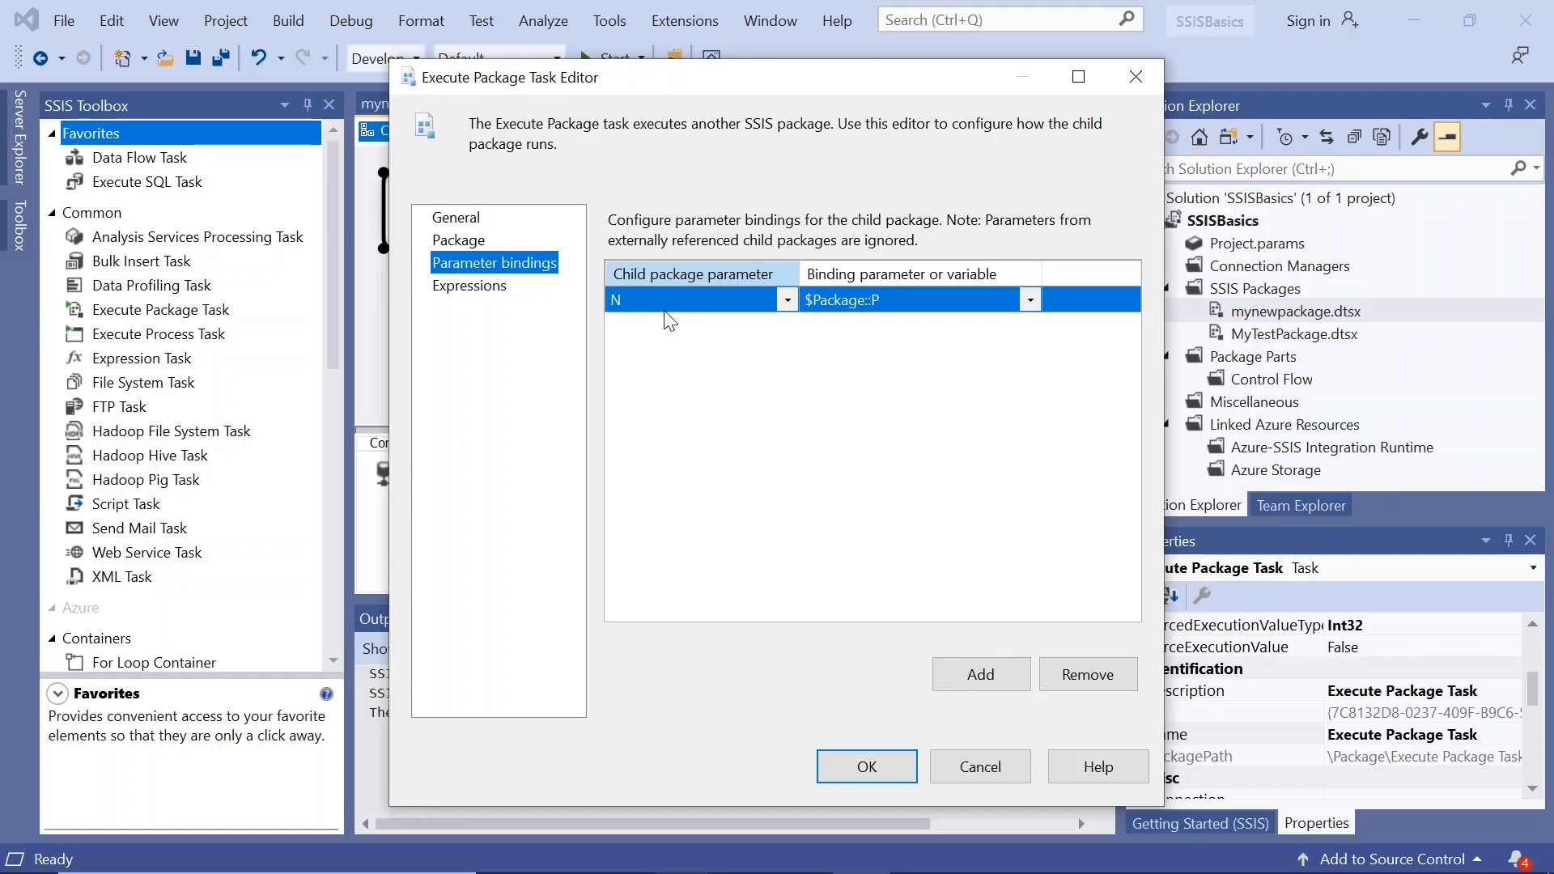
left_click(863, 784)
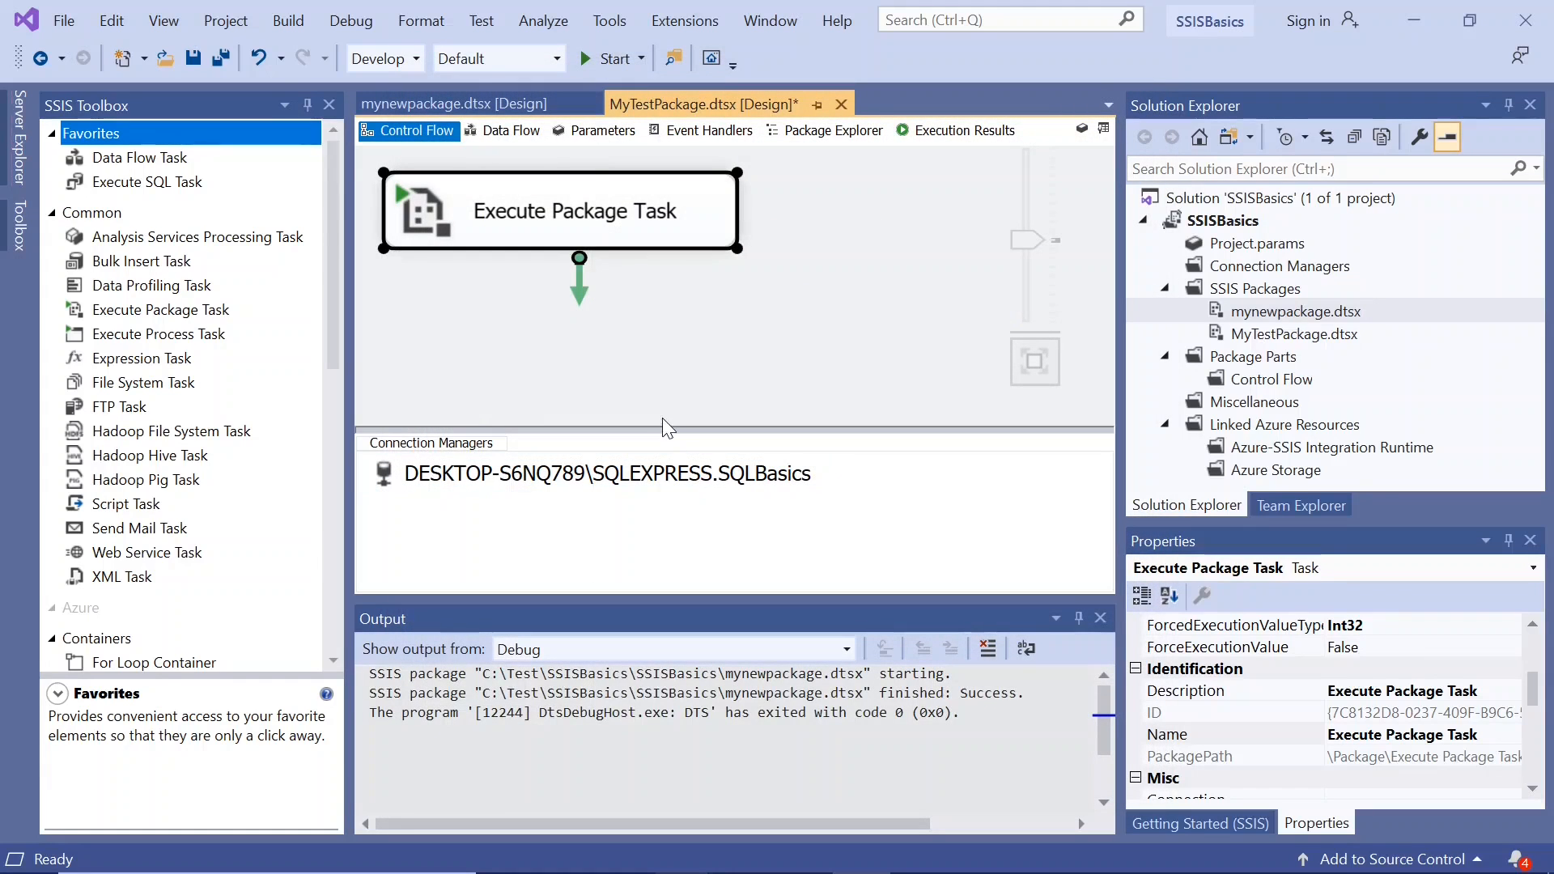
left_click(599, 129)
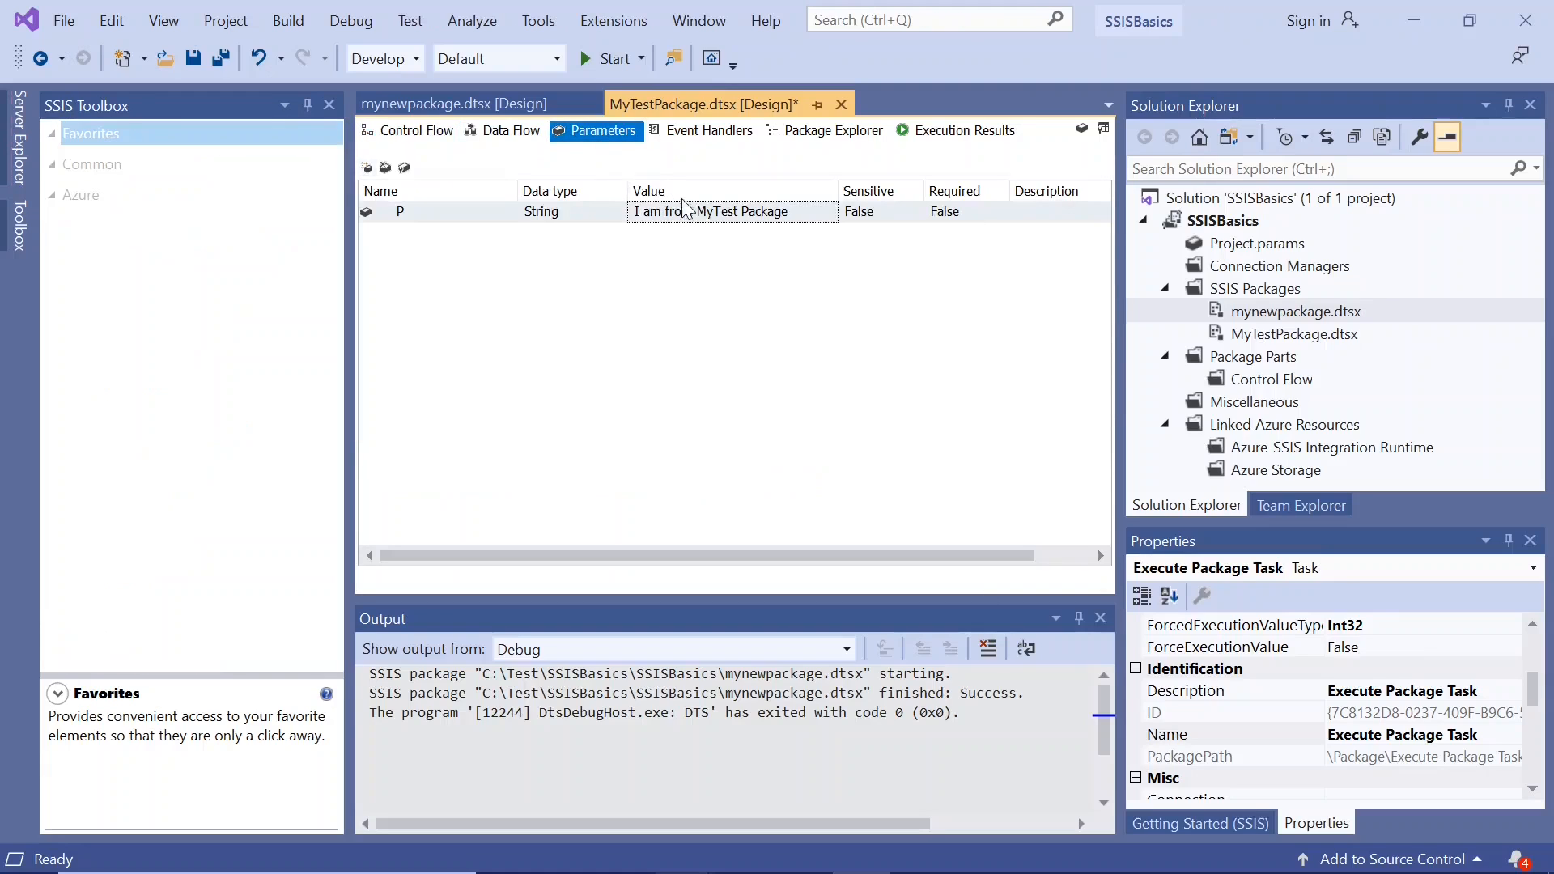
left_click(409, 130)
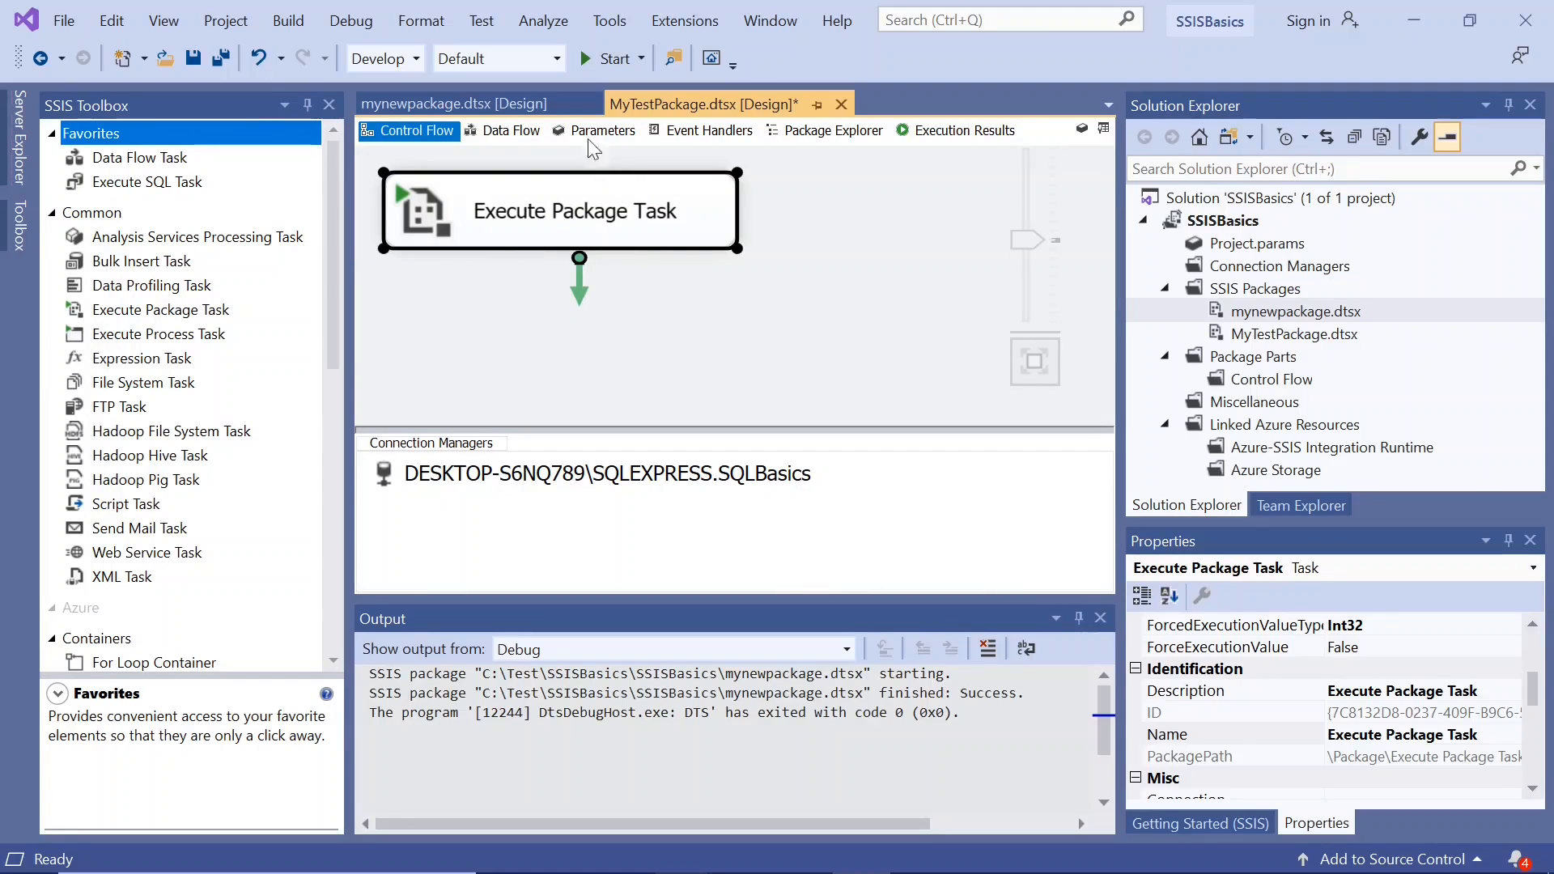
Step: Run MyTestPackage, dismiss the child script's message box, switch back to design mode and return to the MyTestPackage control flow
left_click(581, 71)
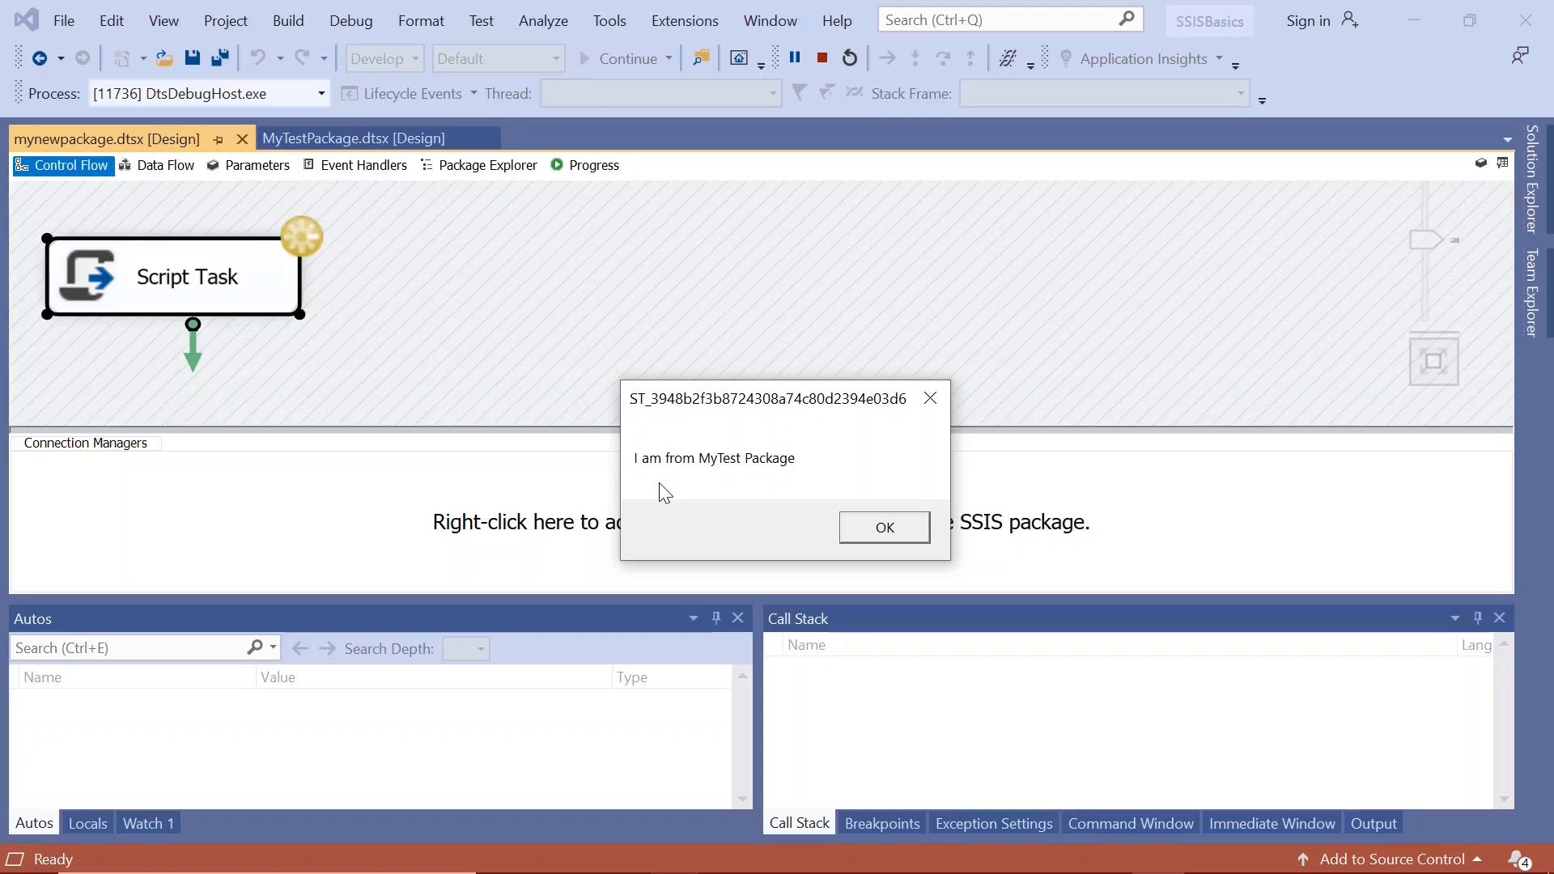
left_click(875, 528)
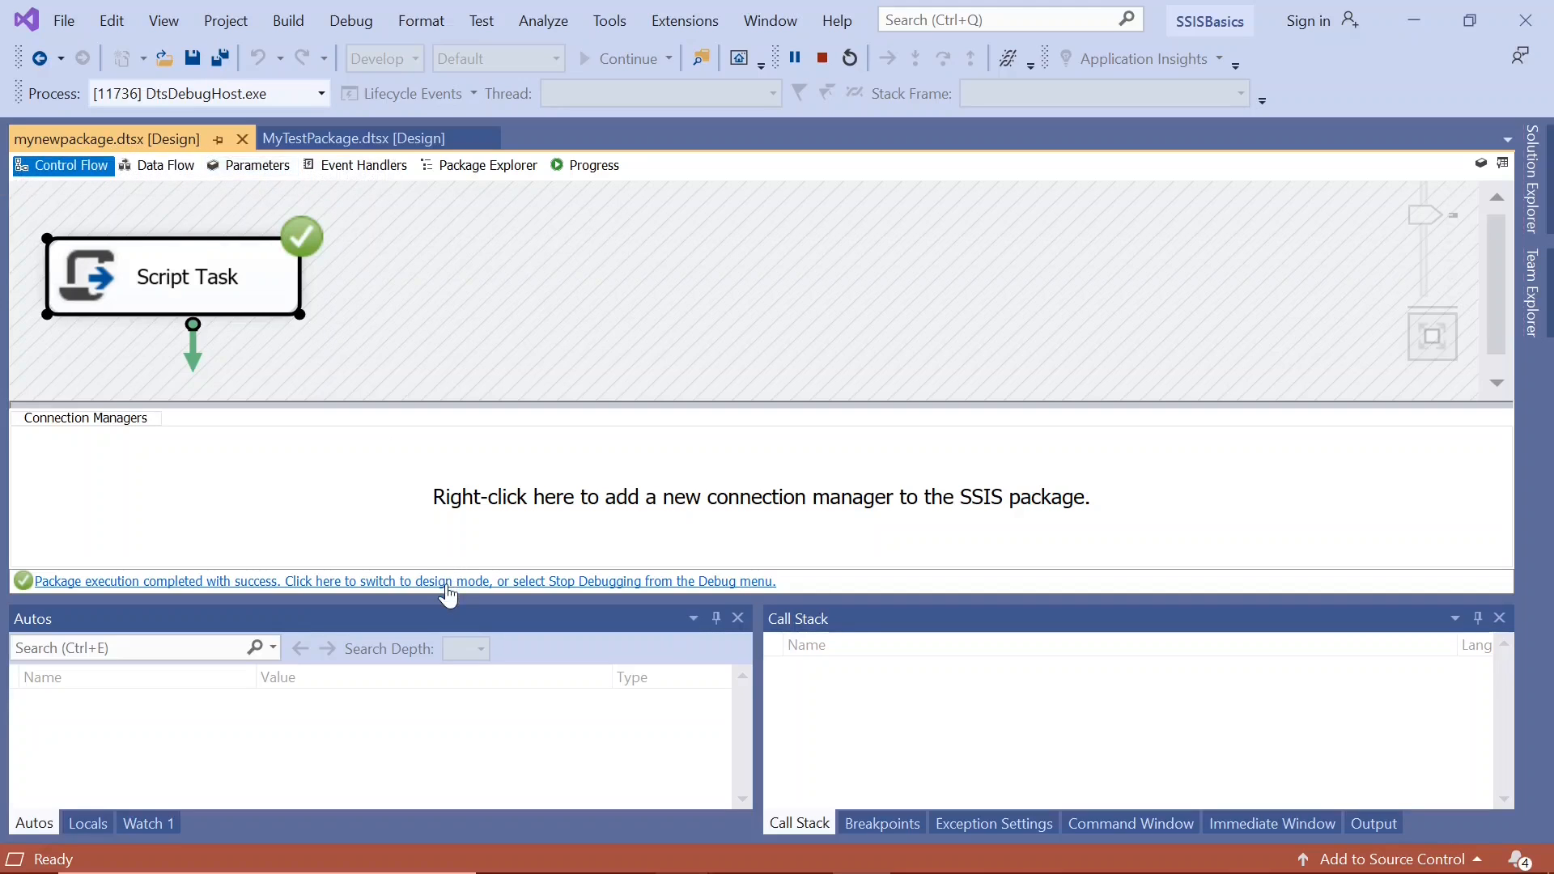
left_click(448, 581)
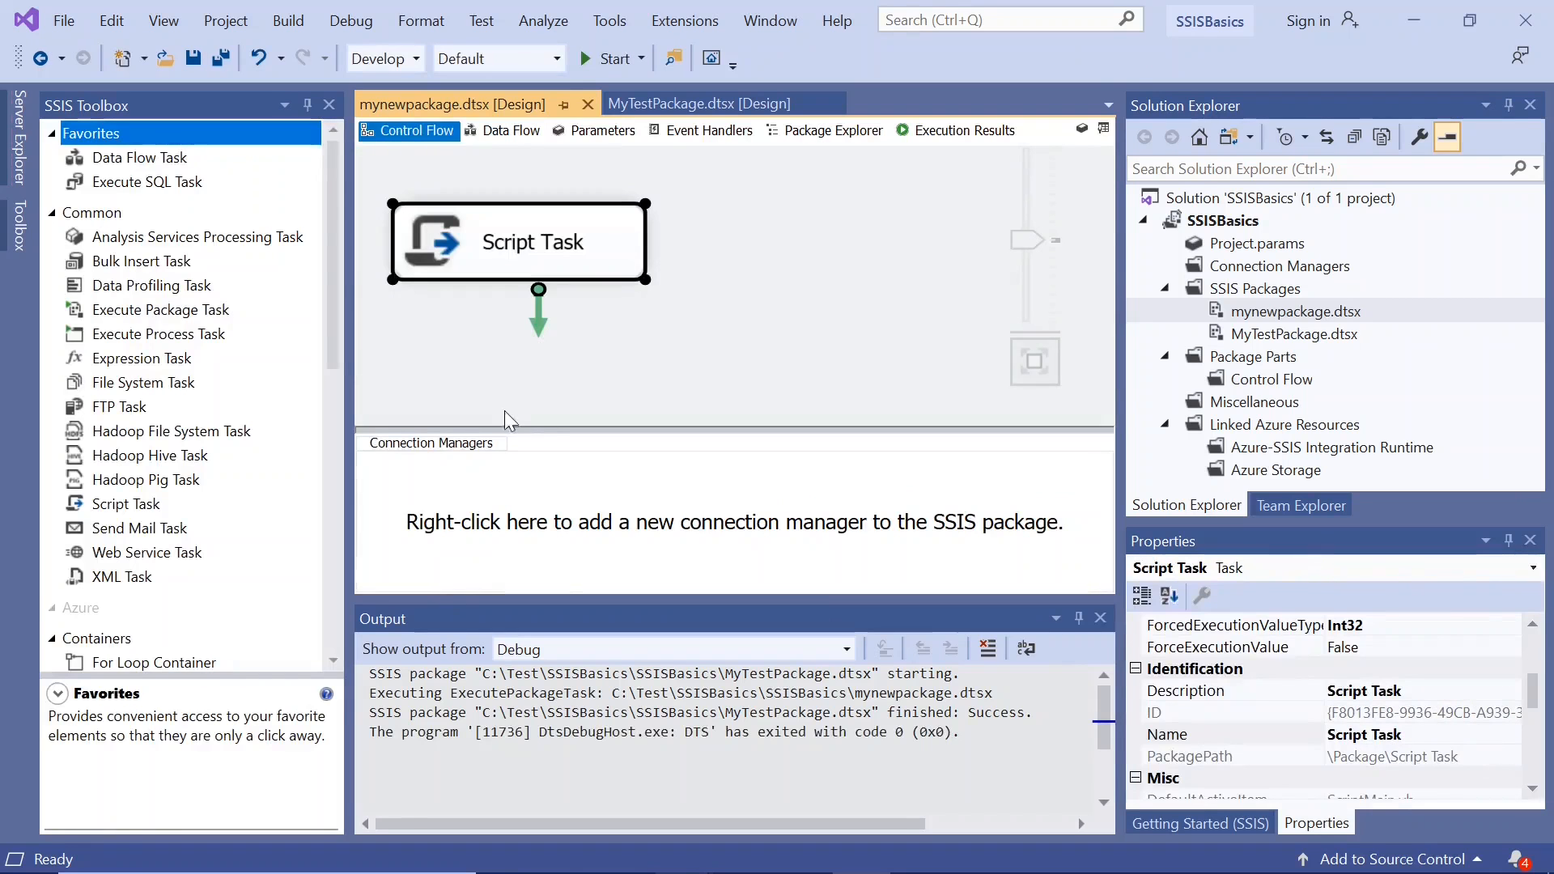
left_click(684, 108)
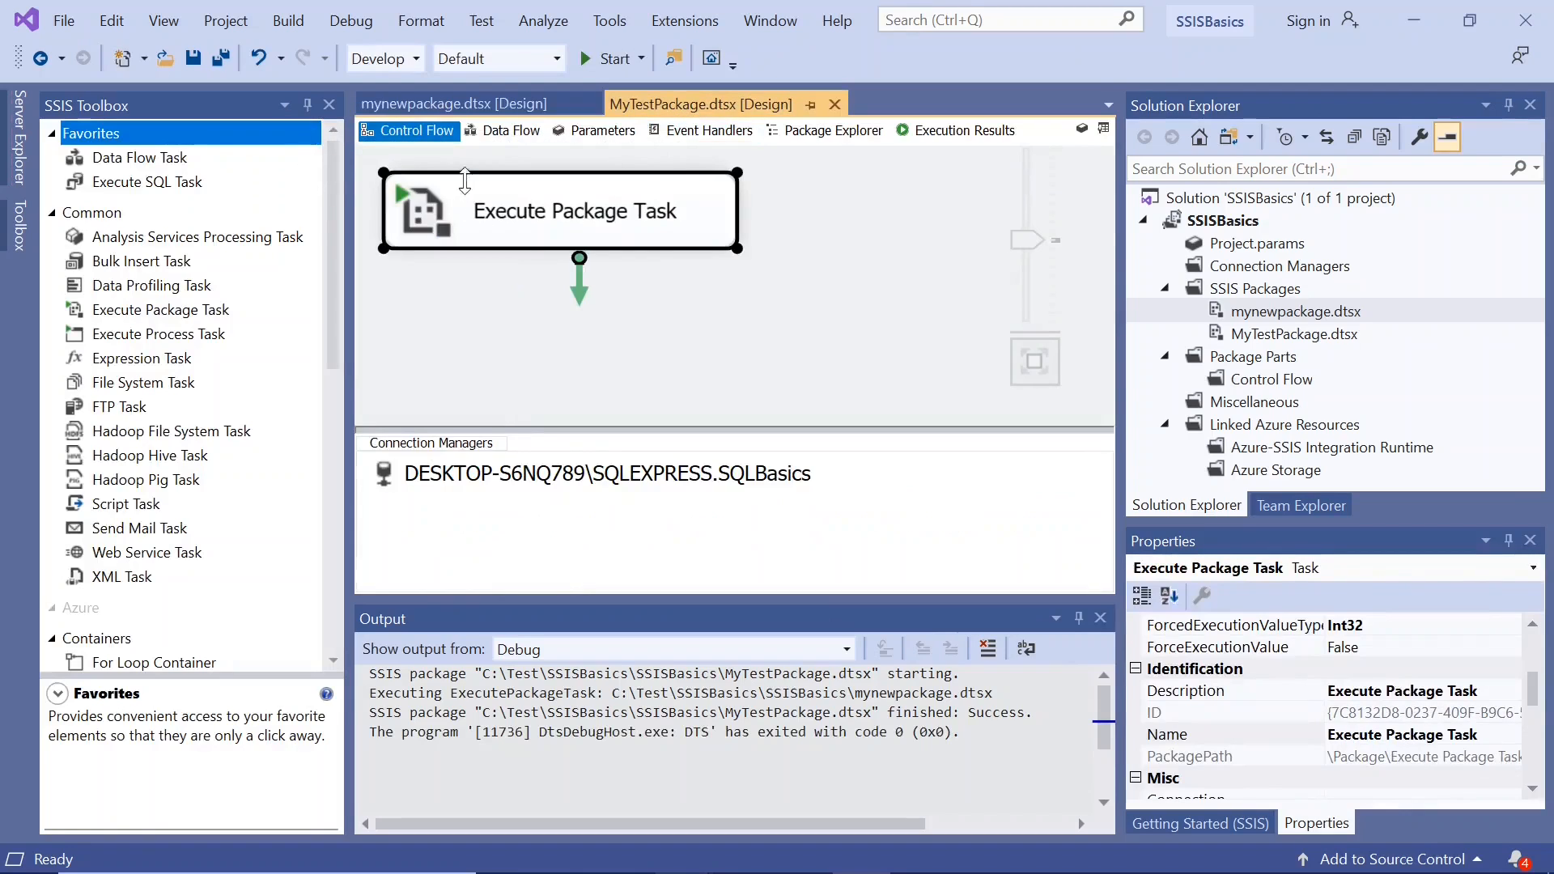